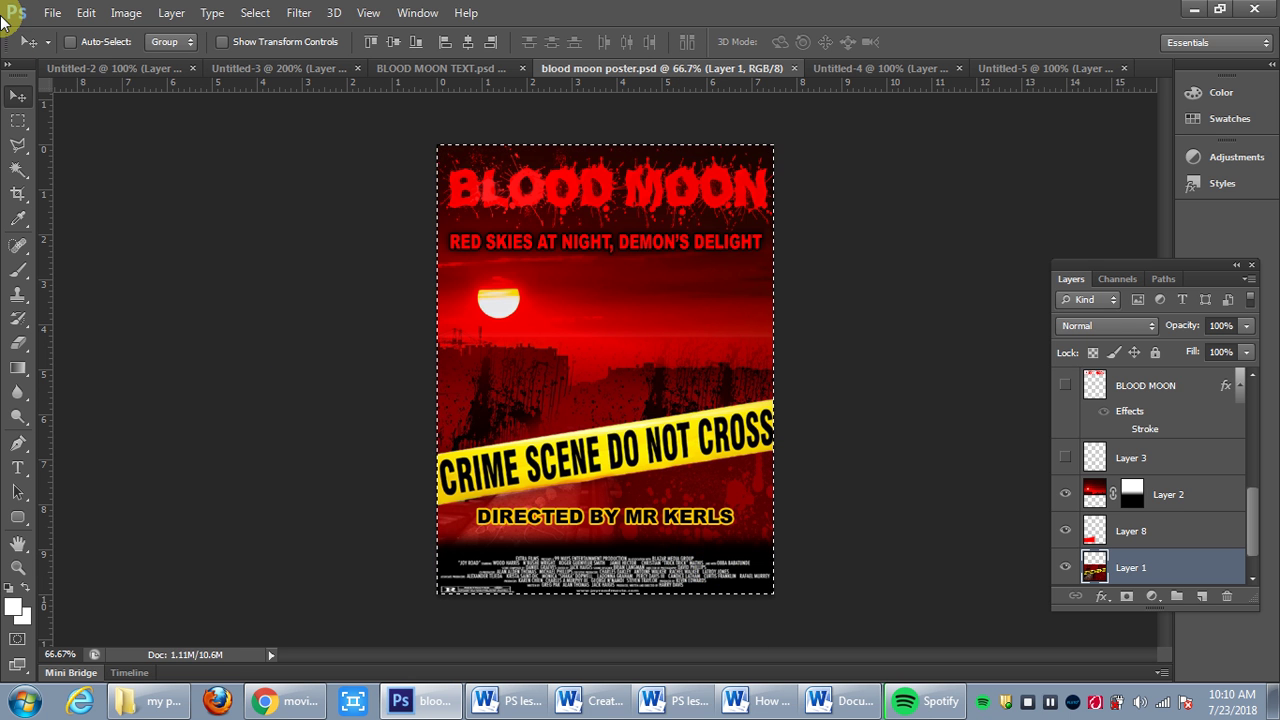
Create a new document 7.5 inches wide and 10 inches high
{"action": "left_click", "coordinate": [51, 13]}
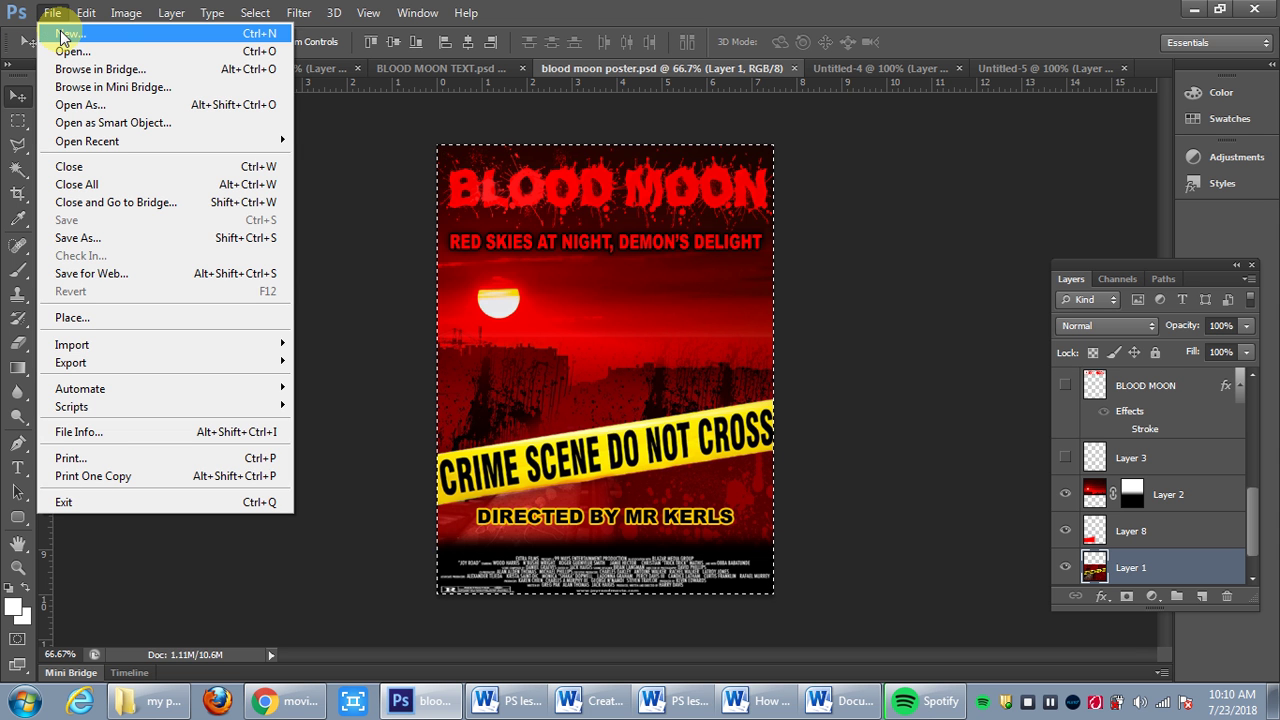
{"action": "left_click", "coordinate": [63, 35]}
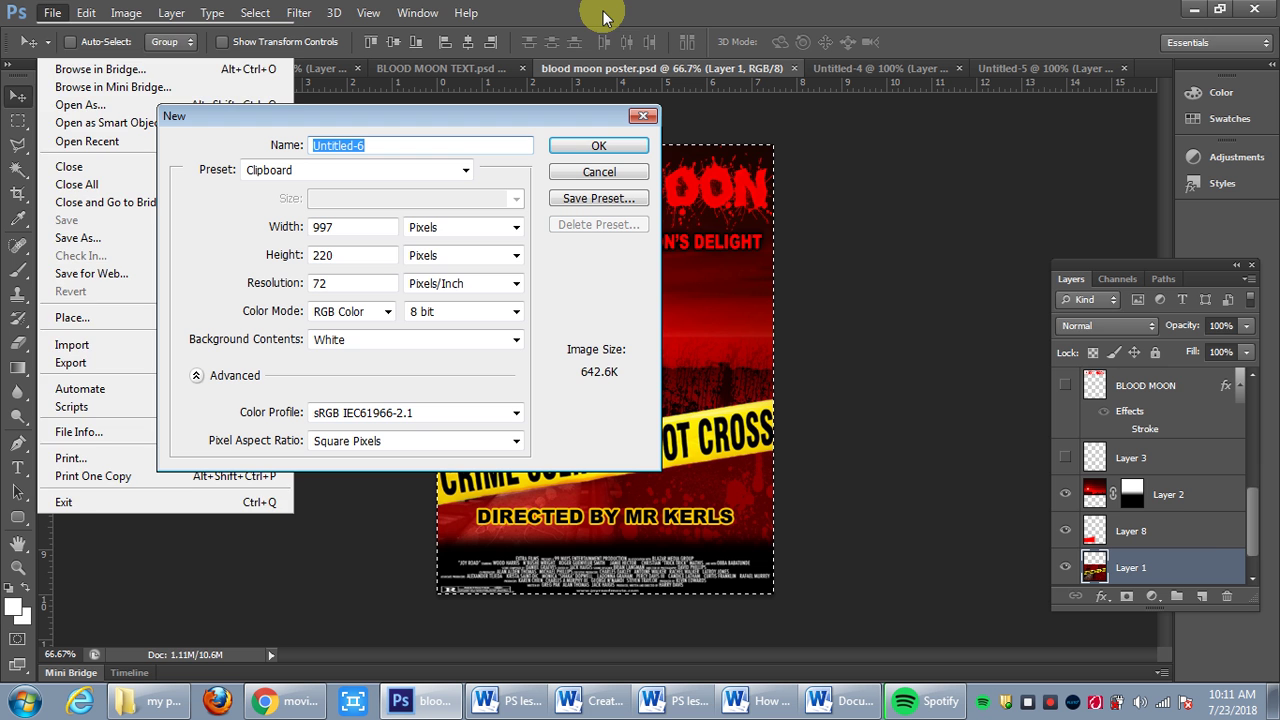
{"action": "left_click", "coordinate": [449, 232]}
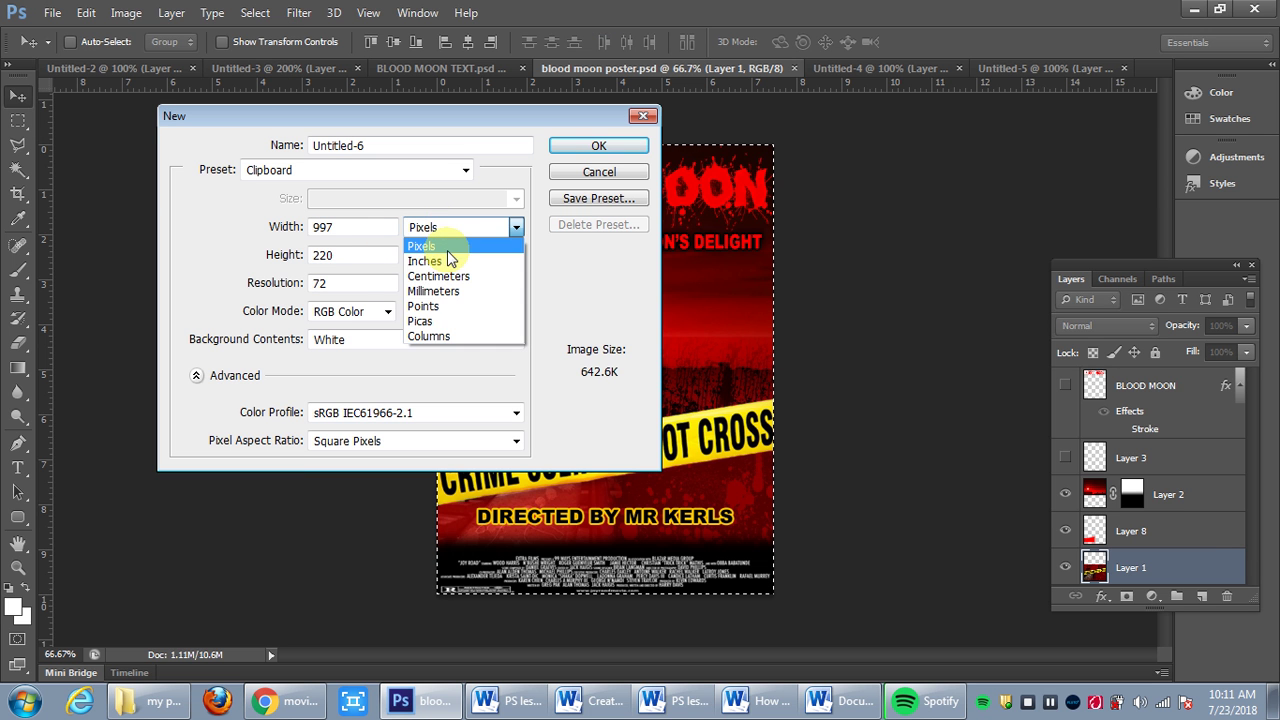
{"action": "left_click", "coordinate": [449, 262]}
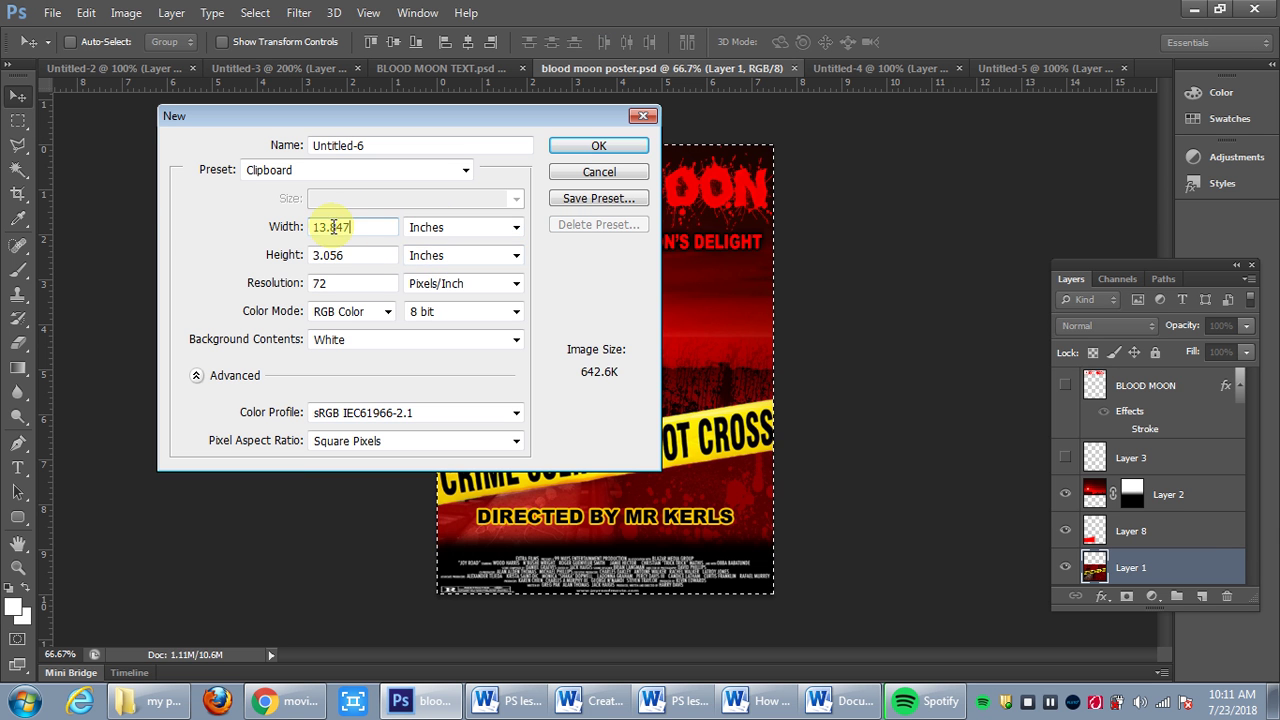
{"action": "double_click", "coordinate": [337, 226]}
{"action": "type", "text": "7.5"}
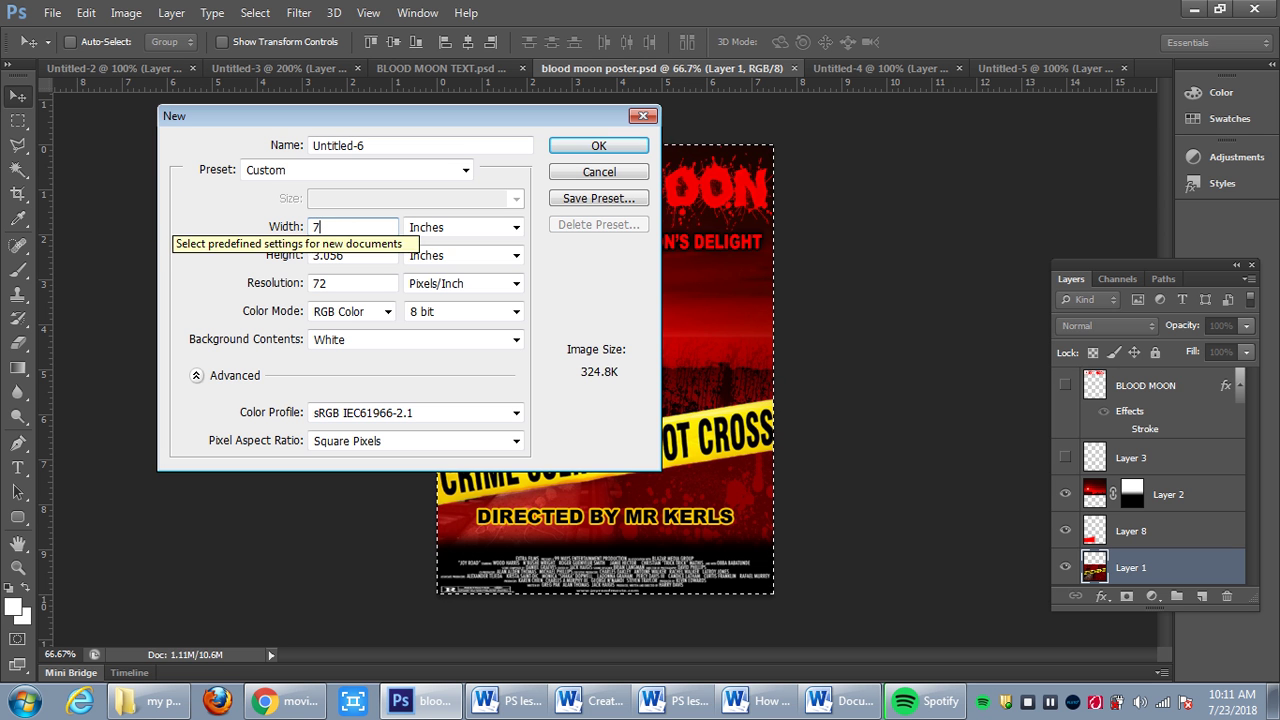
{"action": "double_click", "coordinate": [371, 257]}
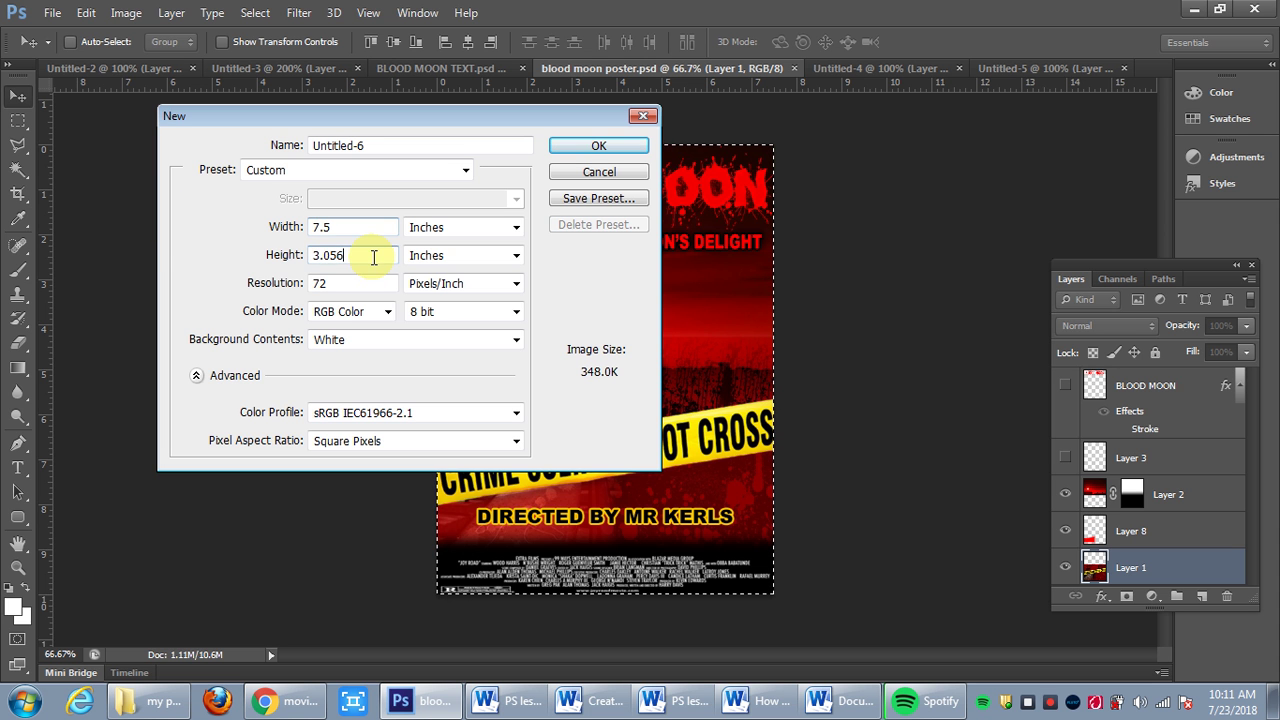
{"action": "type", "text": "10"}
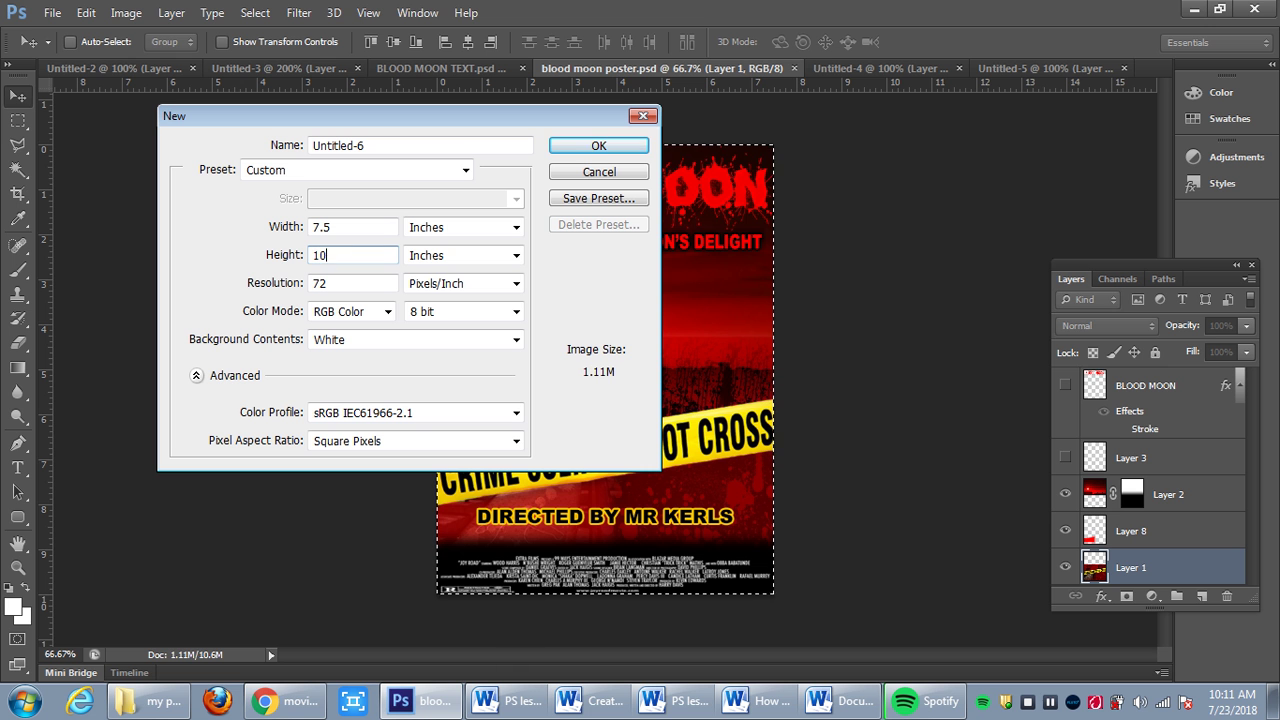
{"action": "left_click", "coordinate": [600, 146]}
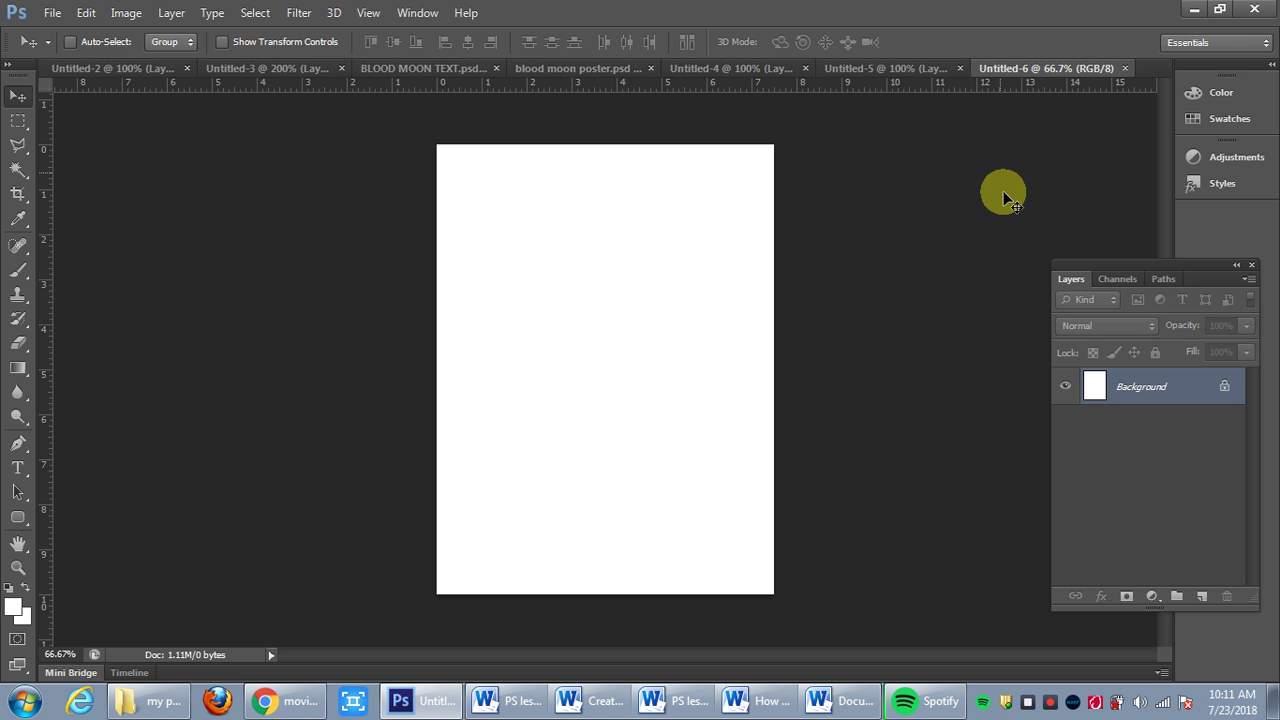
Copy the entire red sunset image from Untitled-4 and paste it into the blank Untitled-6 document
{"action": "left_click", "coordinate": [745, 70]}
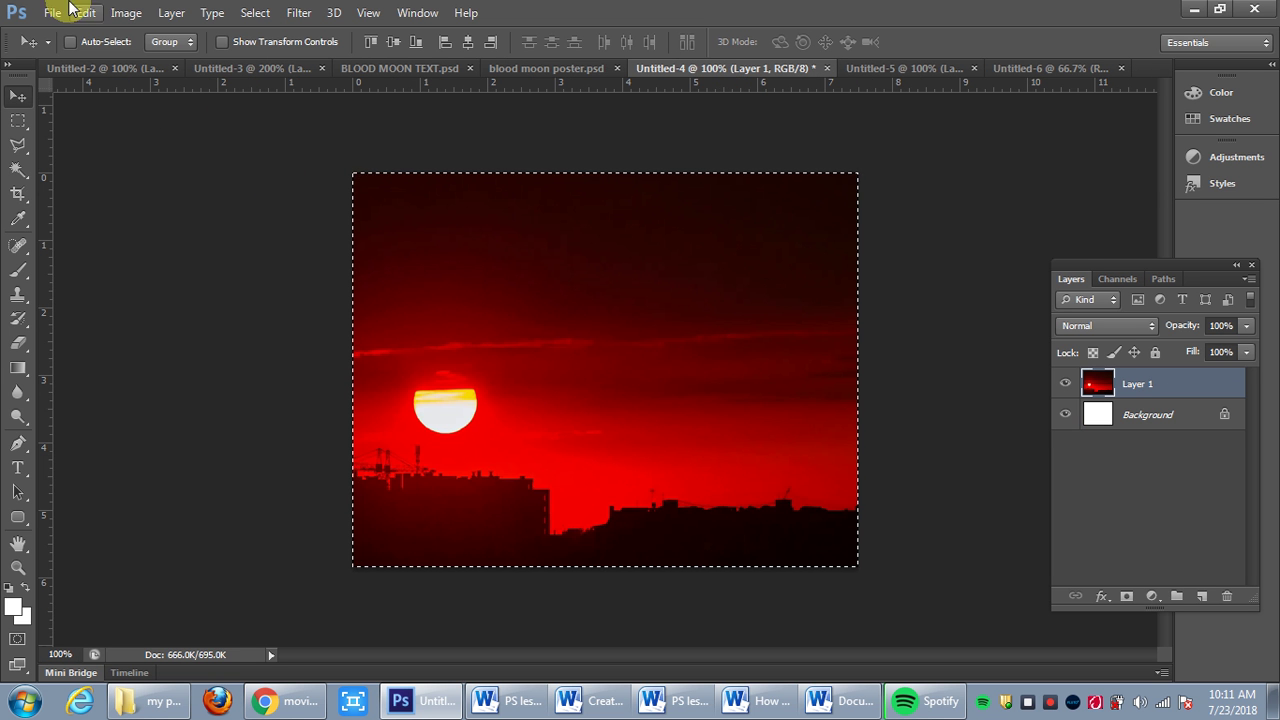
{"action": "left_click", "coordinate": [253, 12]}
{"action": "left_click", "coordinate": [258, 34]}
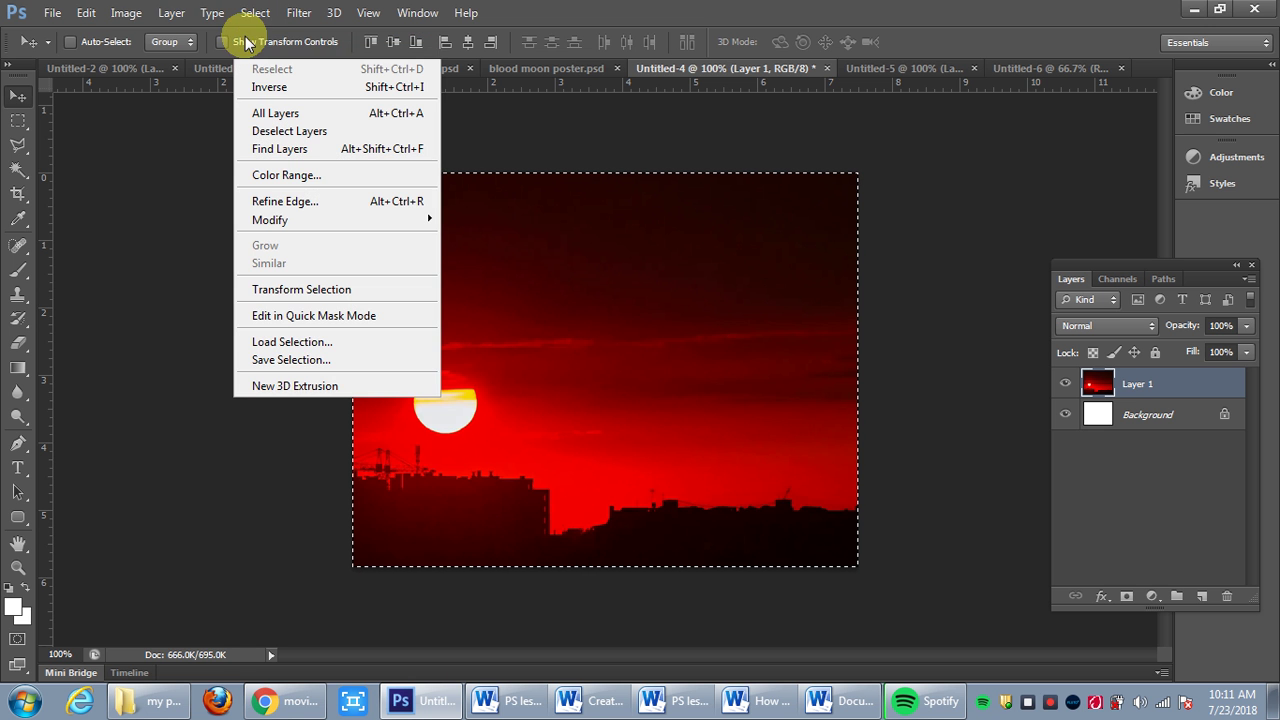
{"action": "left_click", "coordinate": [88, 14]}
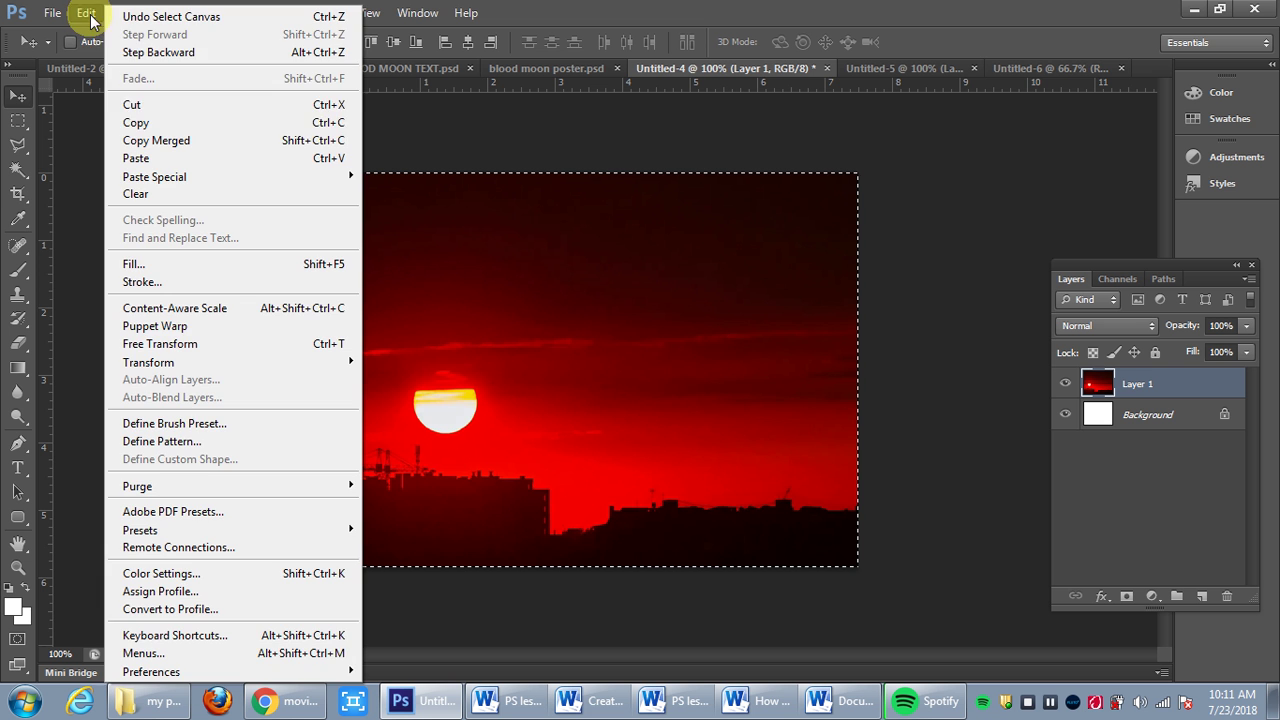
{"action": "left_click", "coordinate": [138, 122]}
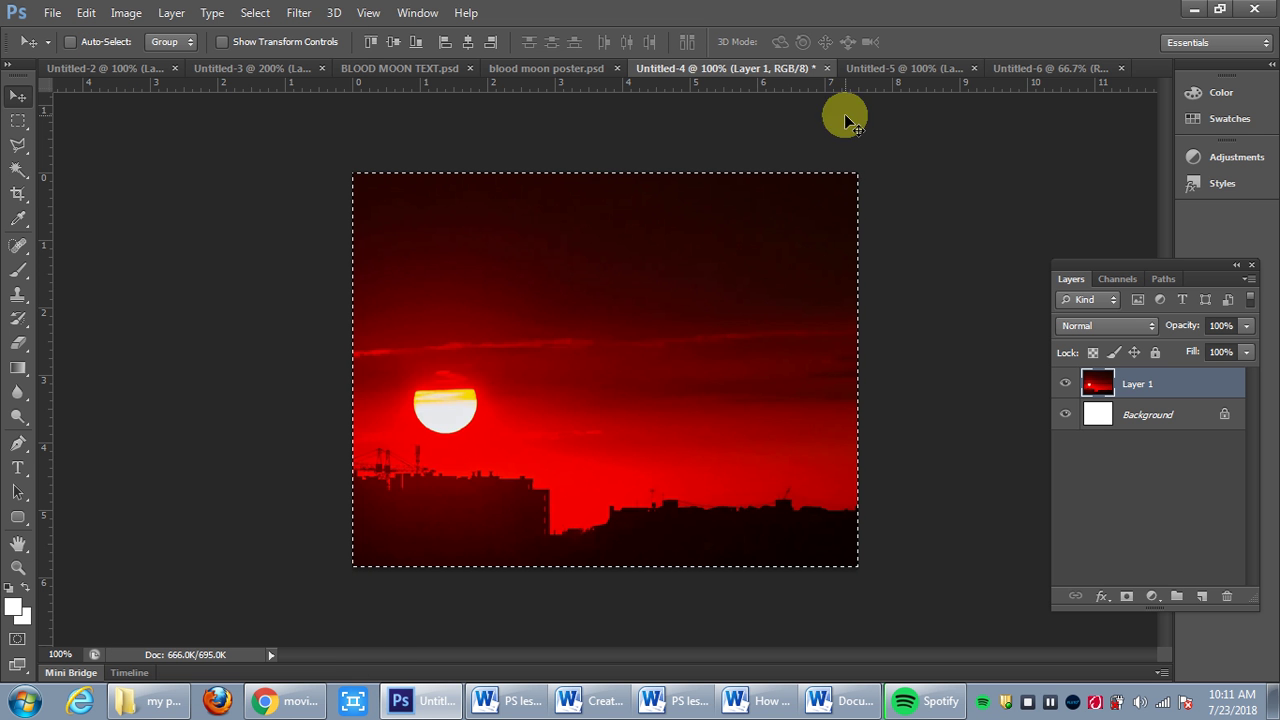
{"action": "left_click", "coordinate": [1057, 66]}
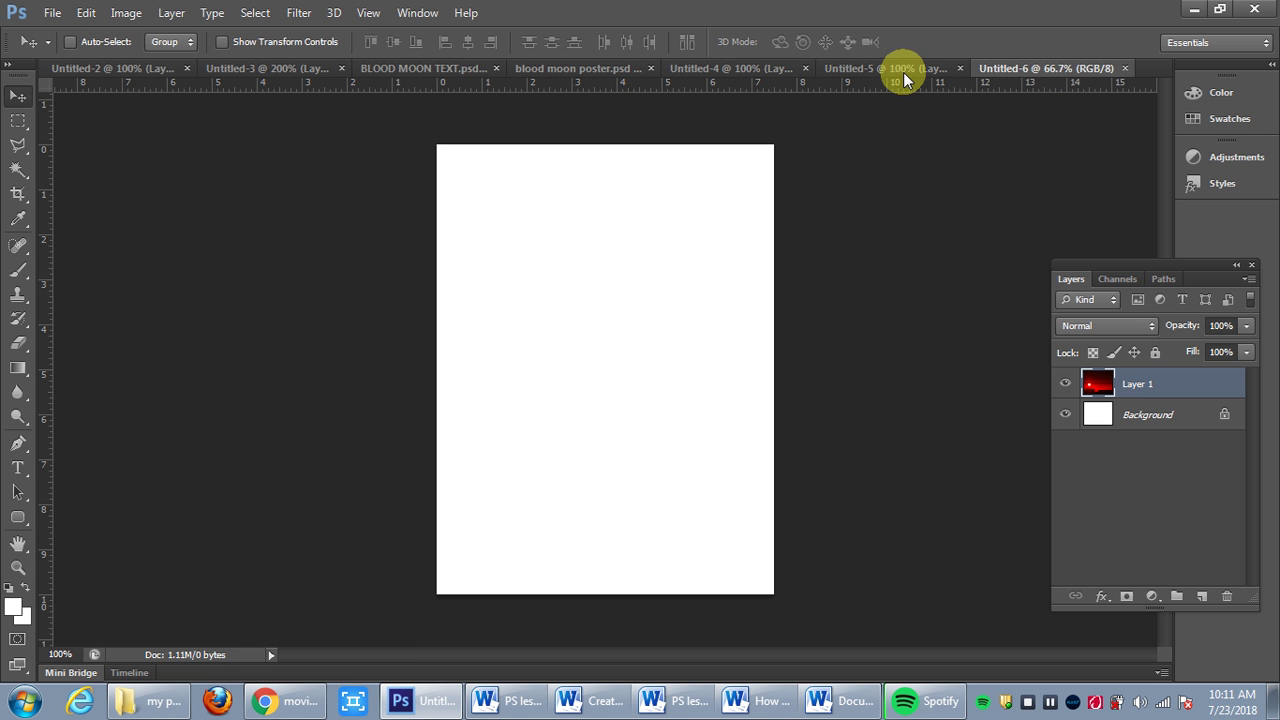
{"action": "left_click", "coordinate": [84, 14]}
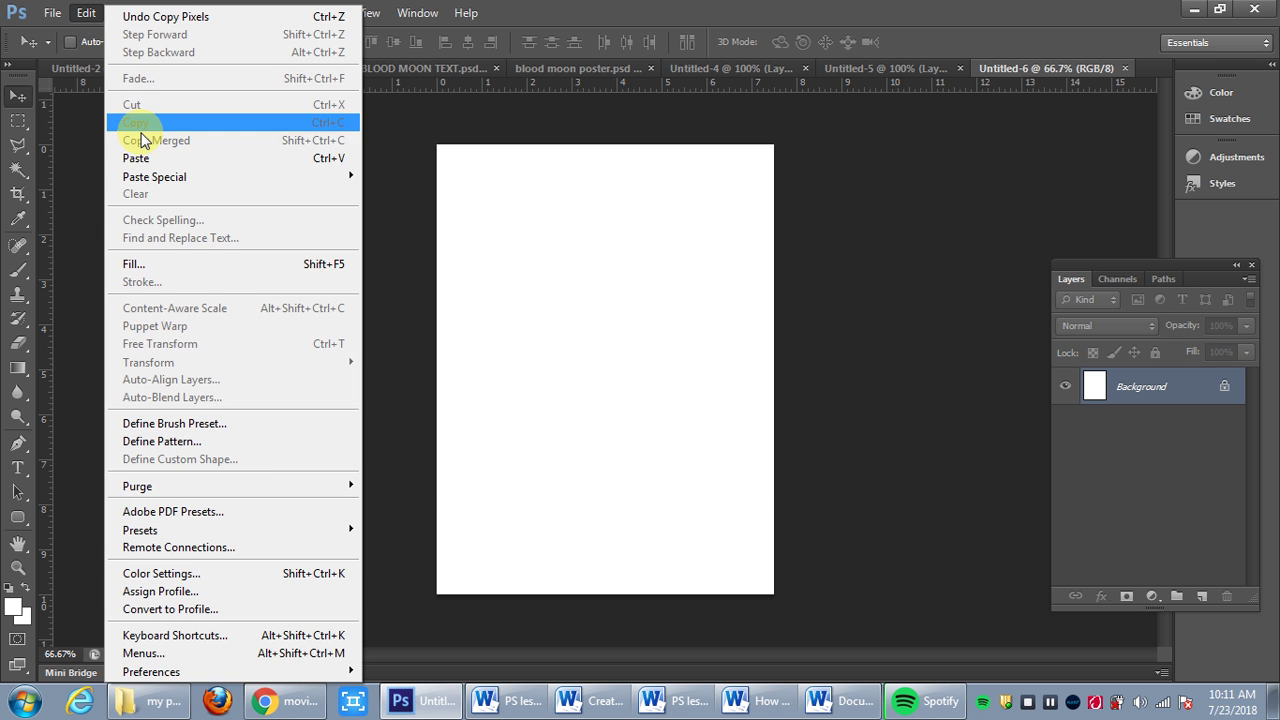
{"action": "left_click", "coordinate": [140, 161]}
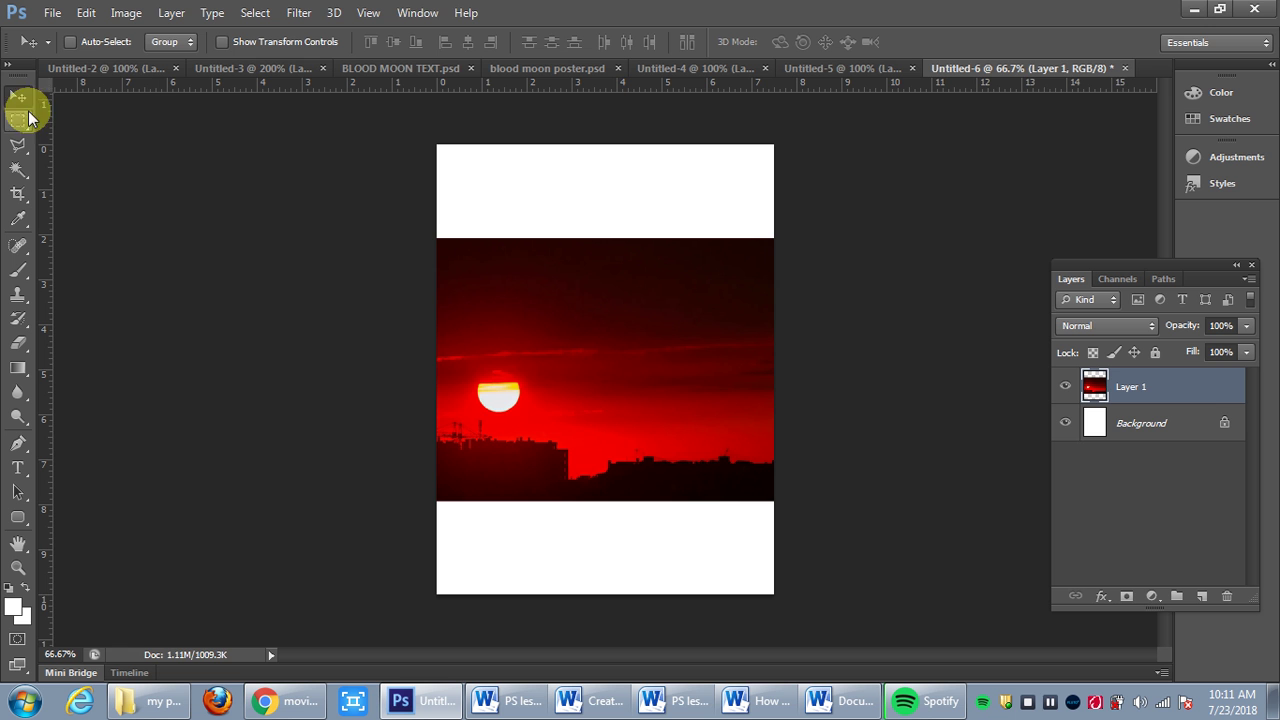
Move the sunset layer up to the canvas's upper edge and enlarge it to about 100.7% to cover the full width
{"action": "left_click_drag", "start_coordinate": [543, 314], "coordinate": [543, 235]}
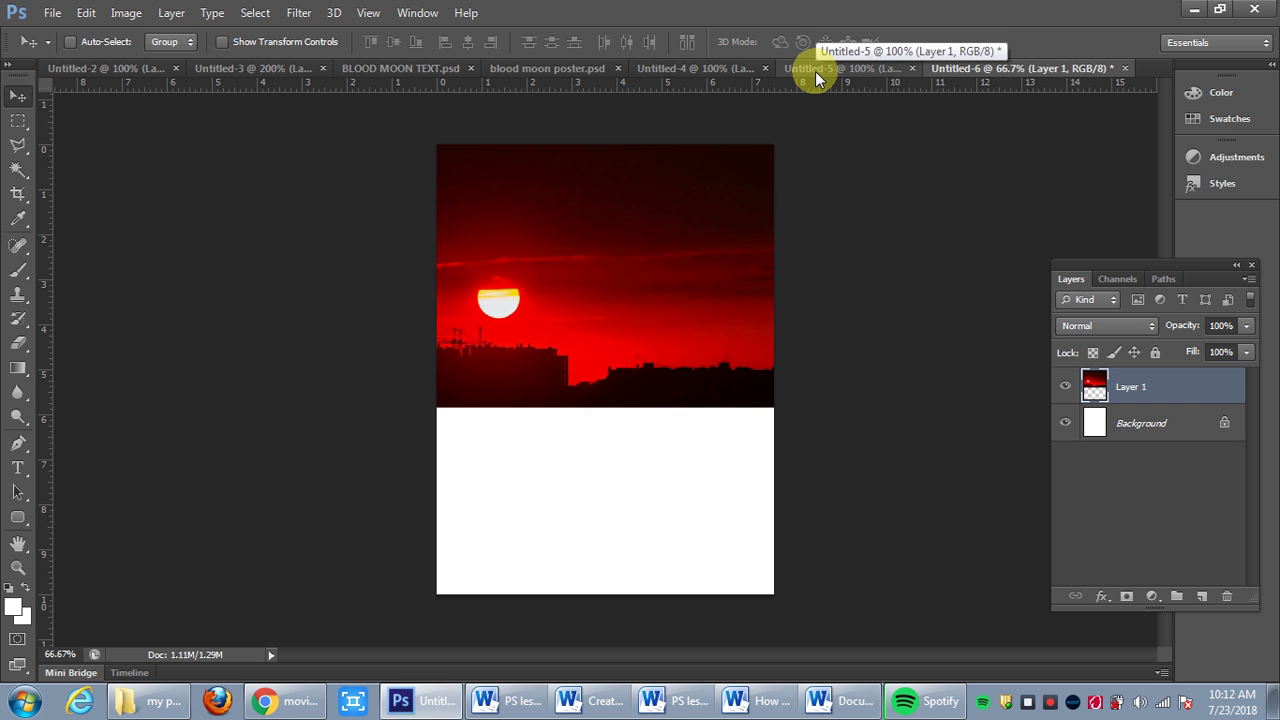
{"action": "key", "text": "ctrl+t"}
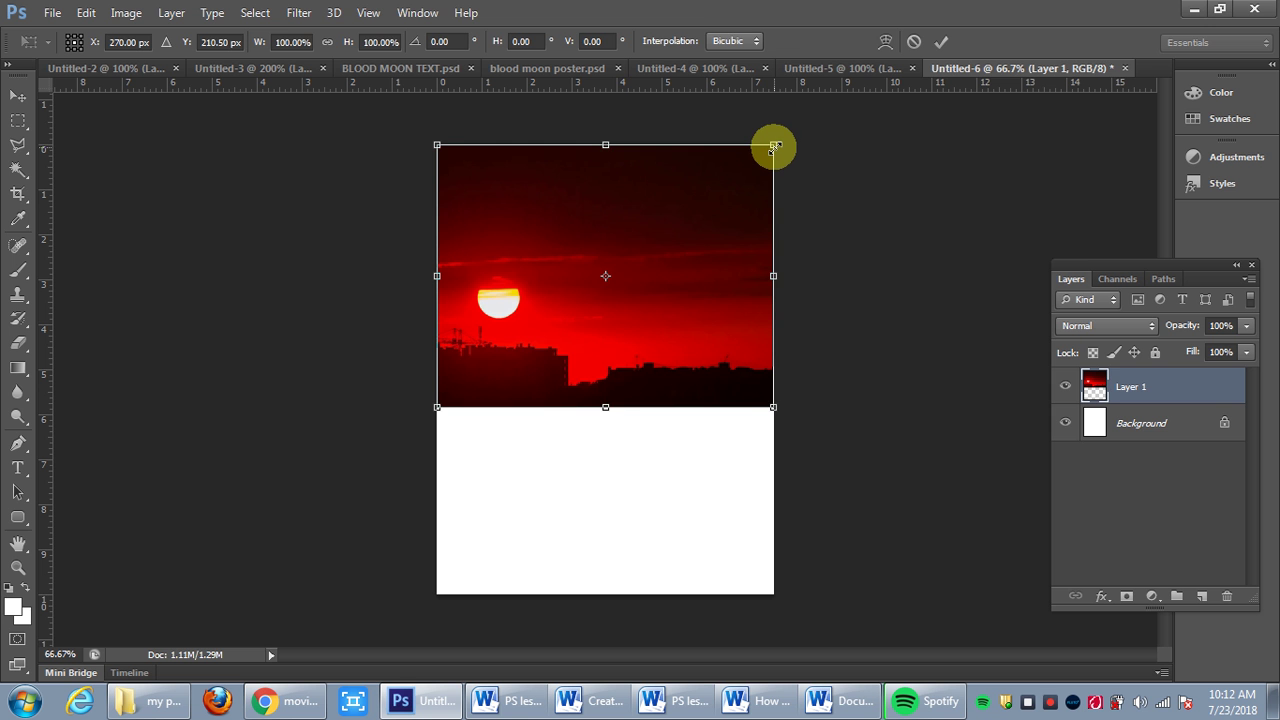
{"action": "mouse_move", "coordinate": [774, 148]}
{"action": "left_mouse_down"}
{"action": "mouse_move", "coordinate": [709, 206]}
{"action": "mouse_move", "coordinate": [778, 147]}
{"action": "left_mouse_up"}
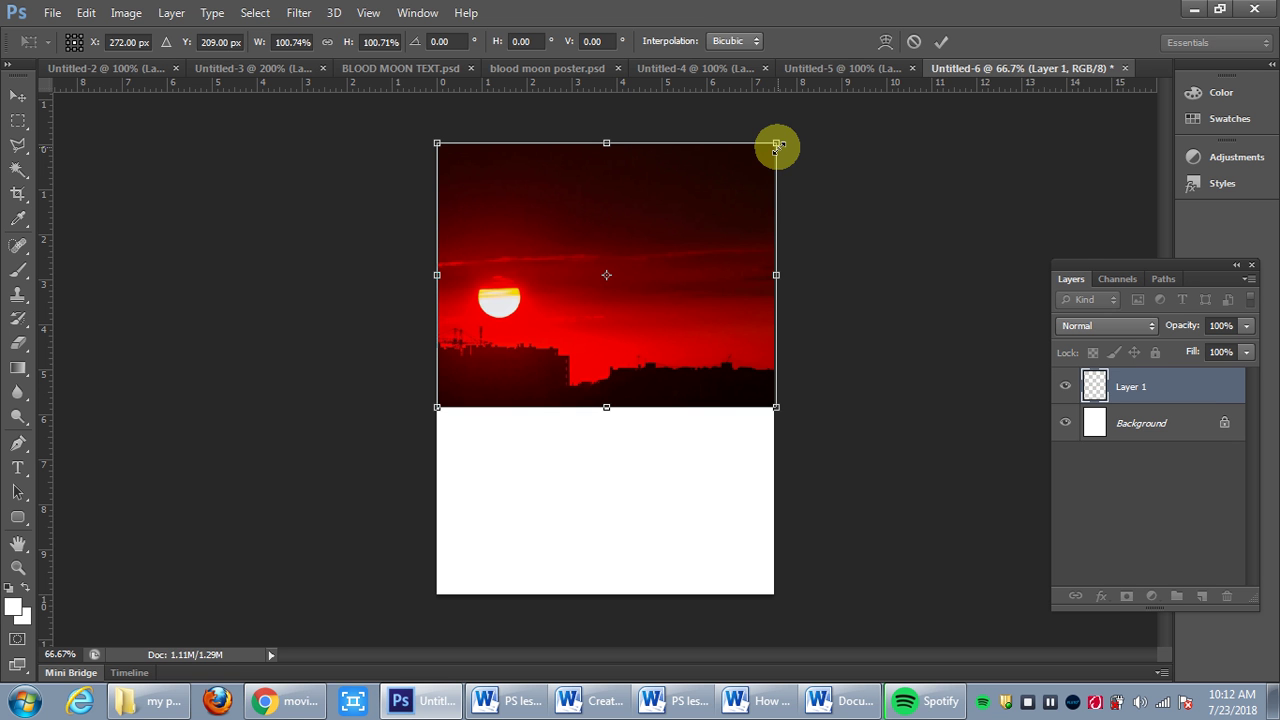
{"action": "key", "text": "Return"}
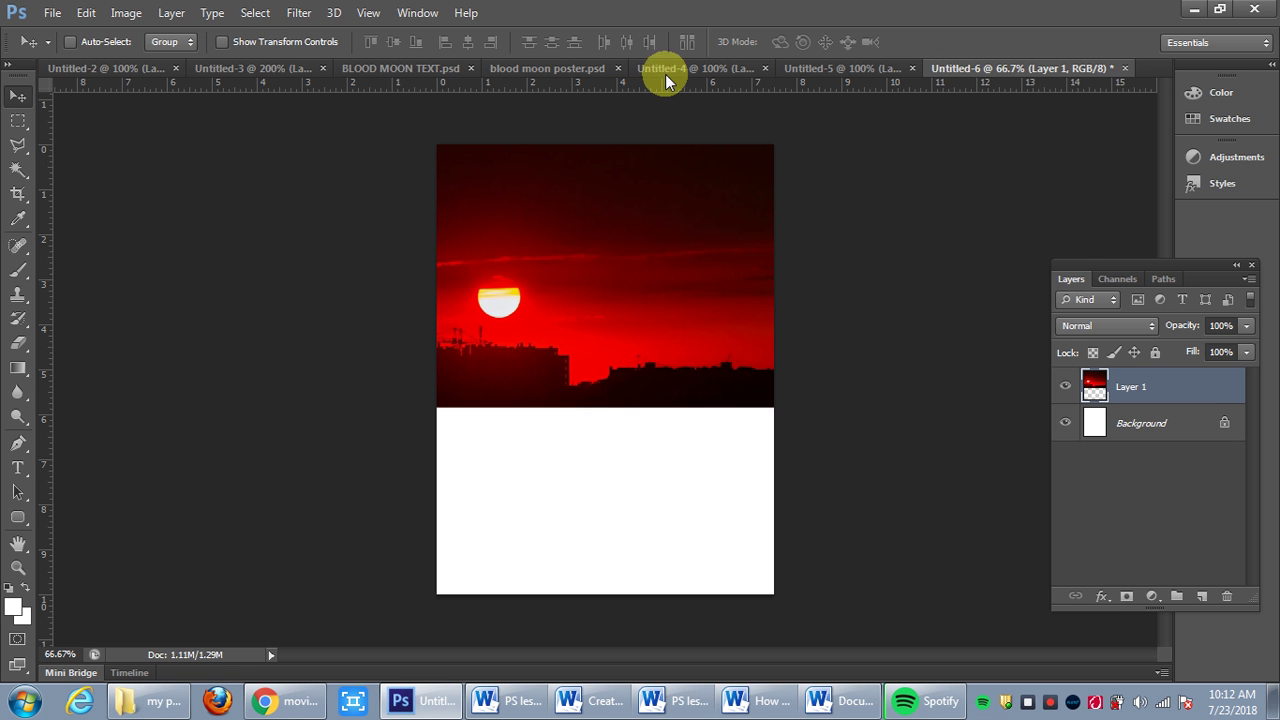
Copy the entire crime scene tape image from Untitled-5 and paste it above the sunset in Untitled-6
{"action": "left_click", "coordinate": [820, 69]}
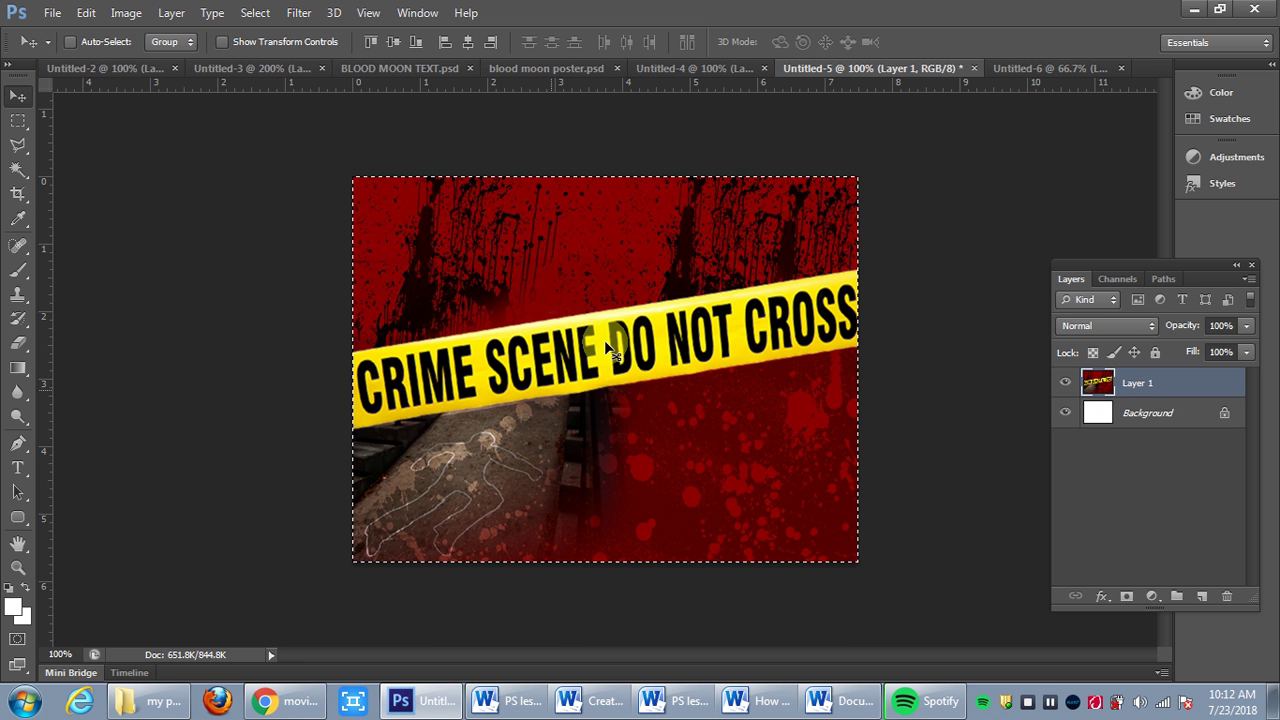
{"action": "left_click", "coordinate": [246, 12]}
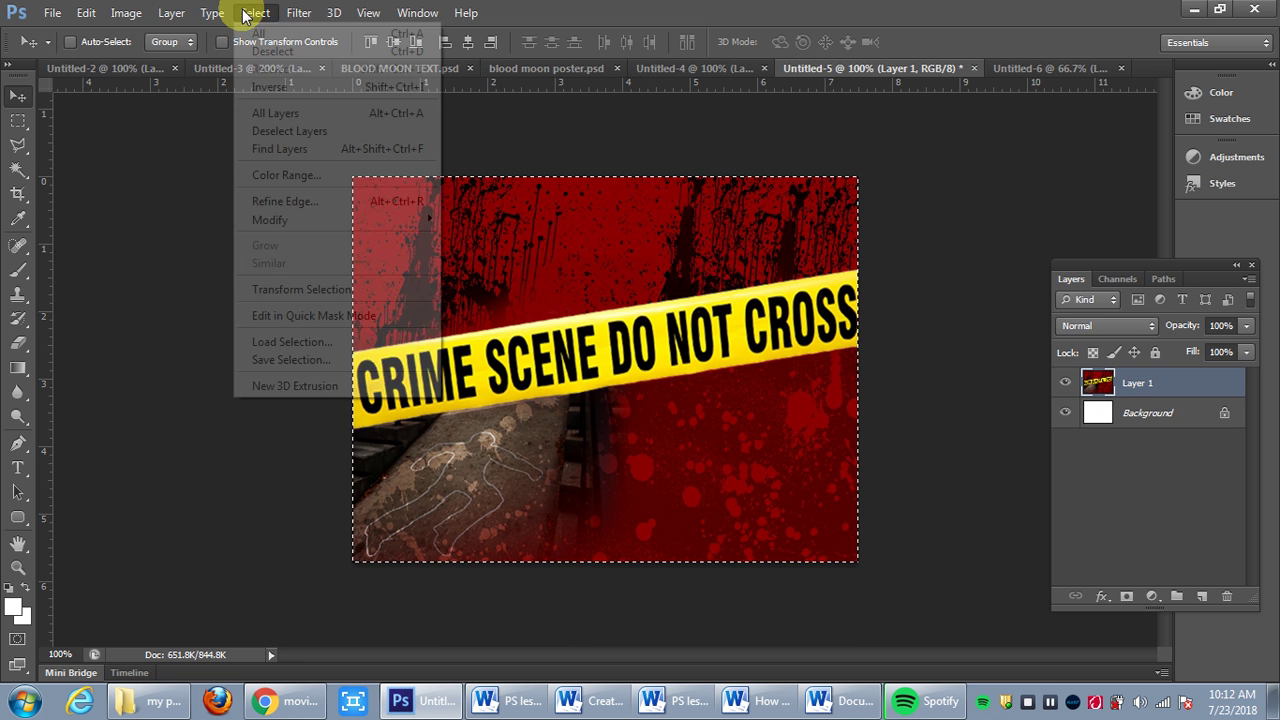
{"action": "left_click", "coordinate": [246, 14]}
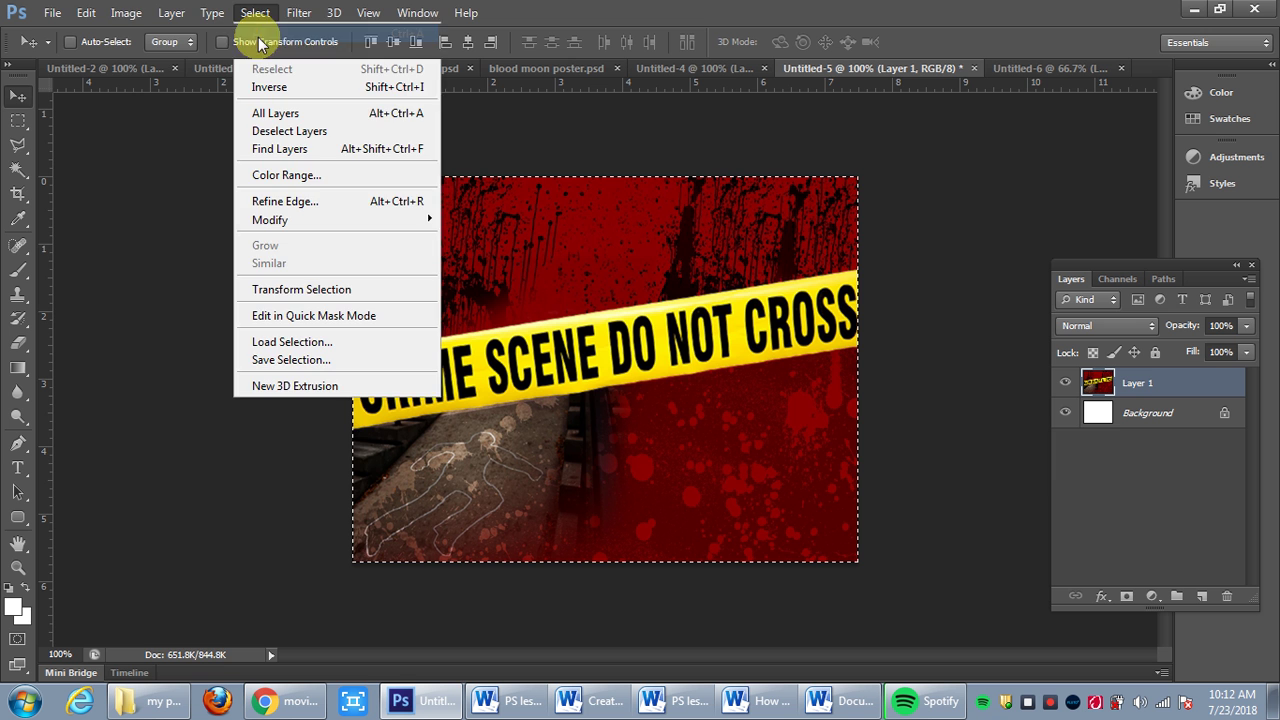
{"action": "left_click", "coordinate": [85, 13]}
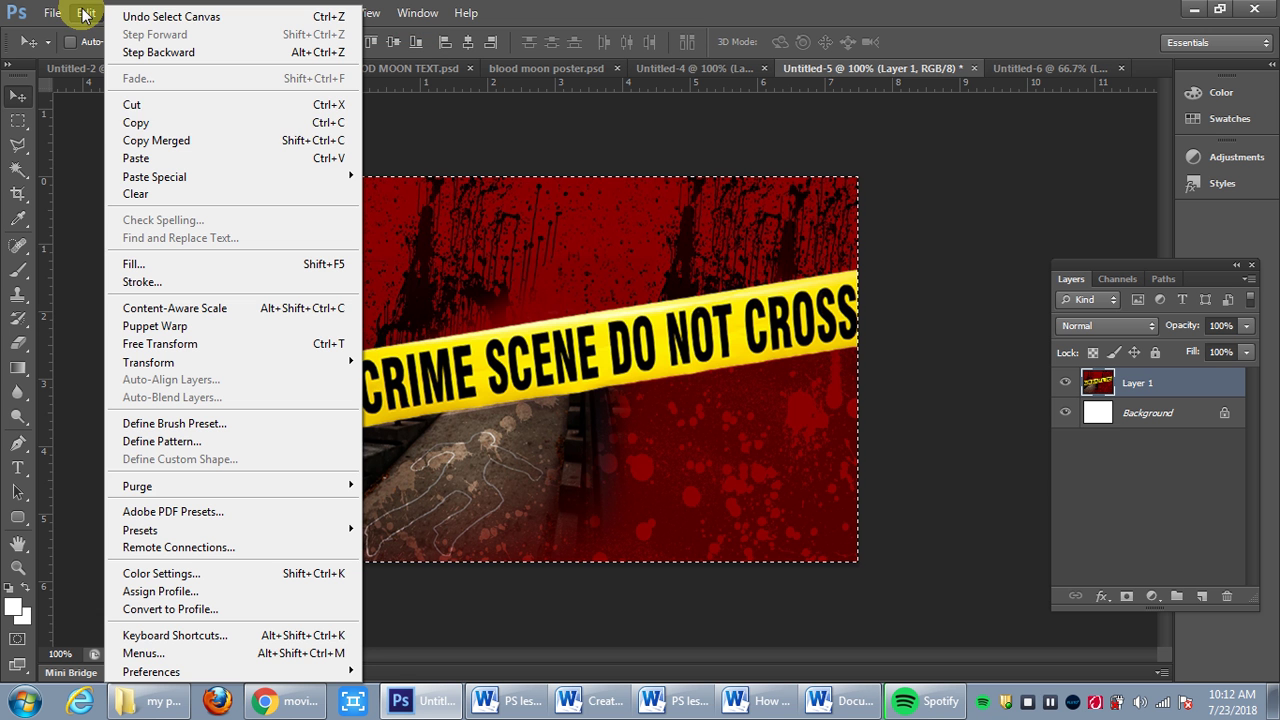
{"action": "left_click", "coordinate": [135, 122]}
{"action": "left_click", "coordinate": [1035, 69]}
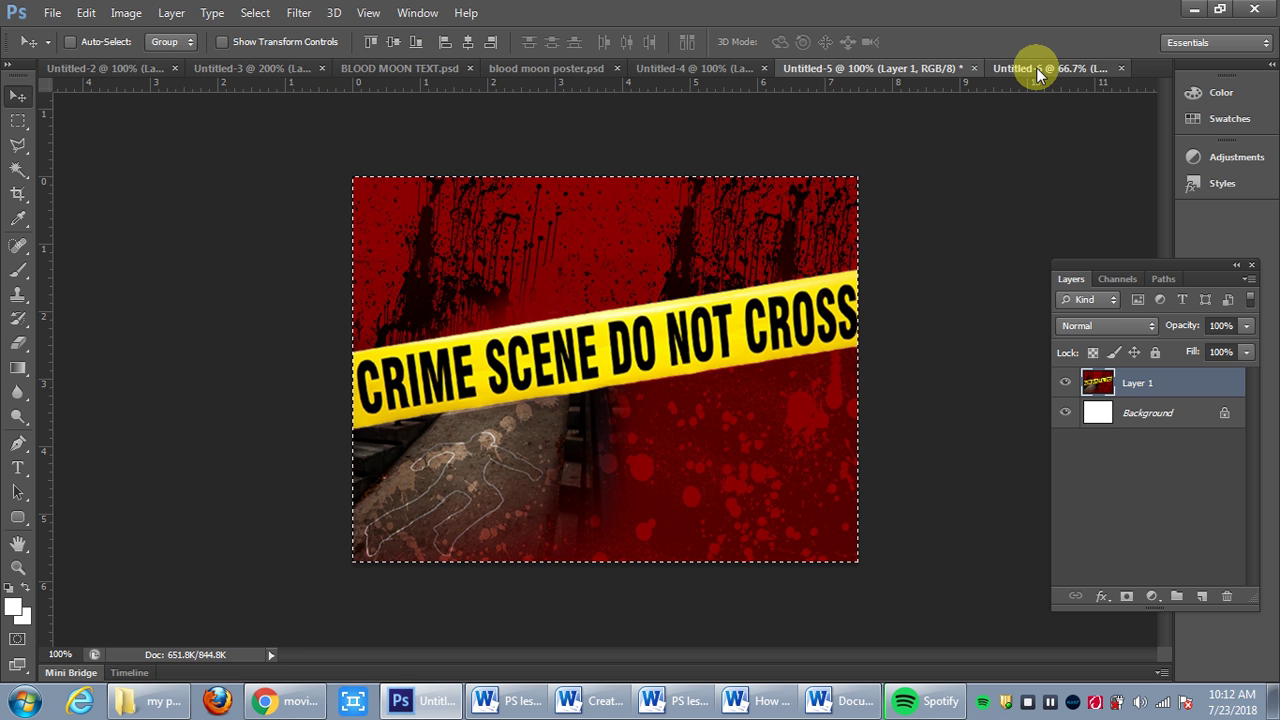
{"action": "left_click", "coordinate": [85, 14]}
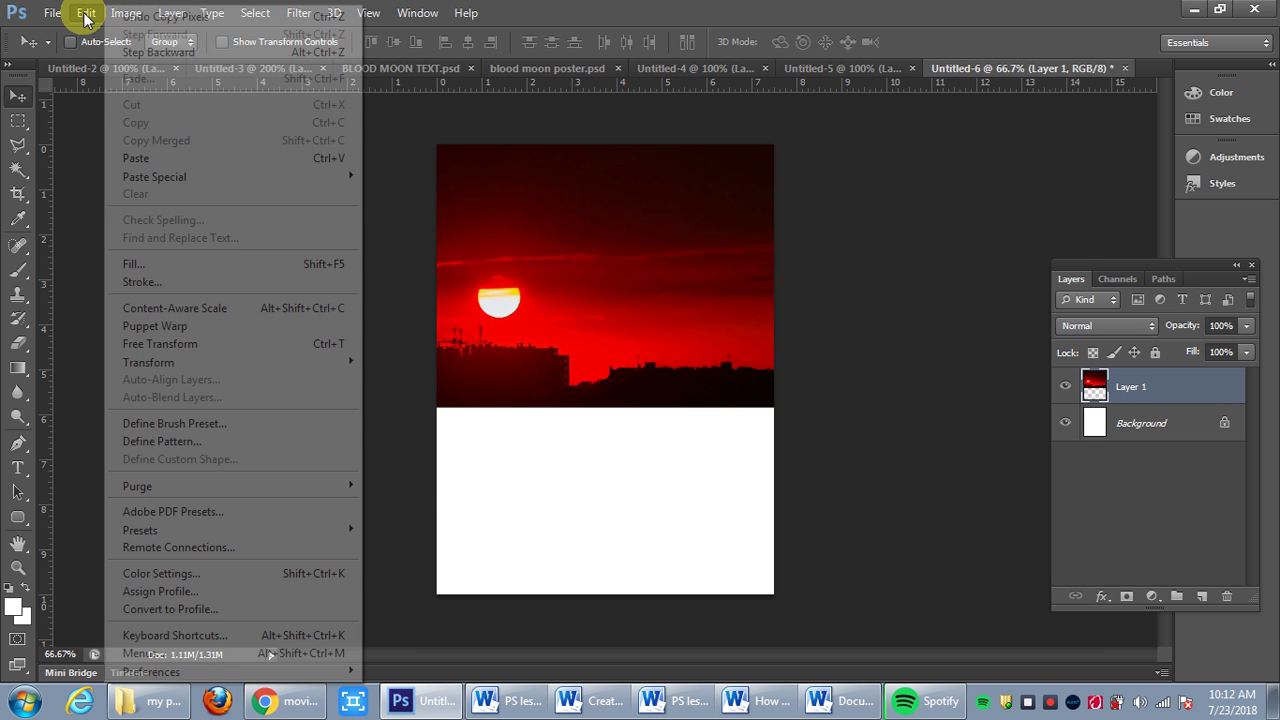
{"action": "left_click", "coordinate": [147, 161]}
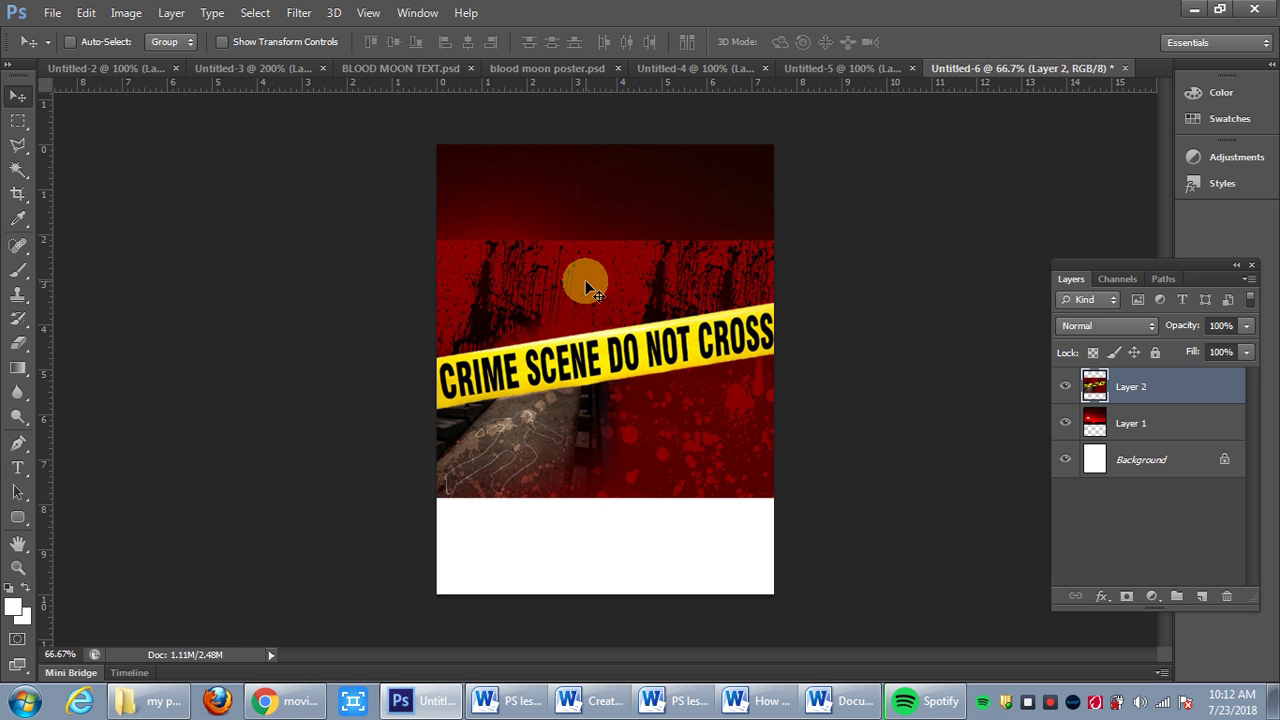
Move the crime scene layer straight down until it covers the white strip at the canvas's lower edge
{"action": "key", "text": "Down"}
{"action": "key", "text": "Down"}
{"action": "key", "text": "Down"}
{"action": "key", "text": "Down"}
{"action": "key", "text": "Down"}
{"action": "key", "text": "Down"}
{"action": "key", "text": "Down"}
{"action": "key", "text": "Down"}
{"action": "key", "text": "Down"}
{"action": "key", "text": "Down"}
{"action": "key", "text": "Down"}
{"action": "key", "text": "Down"}
{"action": "key", "text": "Down"}
{"action": "key", "text": "Down"}
{"action": "key", "text": "Down"}
{"action": "key", "text": "Down"}
{"action": "key", "text": "Down"}
{"action": "key", "text": "Down"}
{"action": "key", "text": "Down"}
{"action": "key", "text": "Down"}
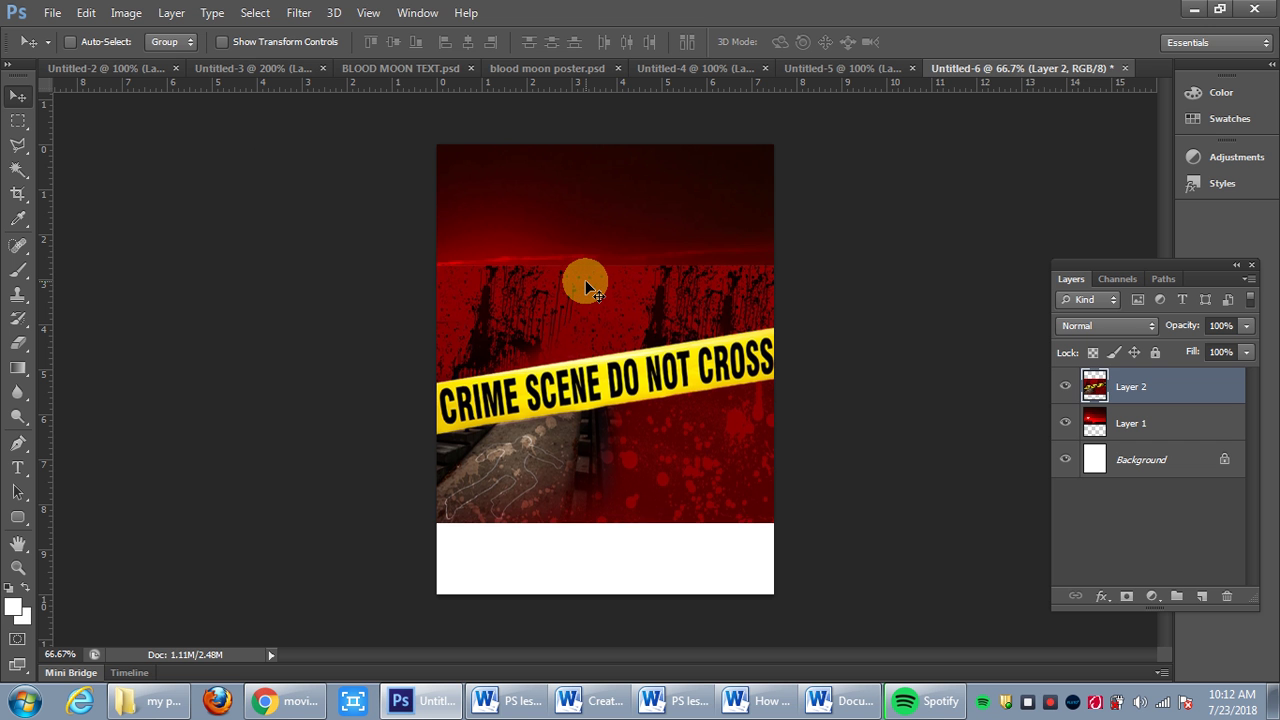
{"action": "key", "text": "Down"}
{"action": "key", "text": "Down"}
{"action": "key", "text": "Down"}
{"action": "key", "text": "Down"}
{"action": "key", "text": "Down"}
{"action": "key", "text": "Down"}
{"action": "key", "text": "Down"}
{"action": "key", "text": "Down"}
{"action": "key", "text": "Down"}
{"action": "key", "text": "Down"}
{"action": "key", "text": "Down"}
{"action": "key", "text": "Down"}
{"action": "key", "text": "Down"}
{"action": "key", "text": "Down"}
{"action": "key", "text": "Down"}
{"action": "key", "text": "Down"}
{"action": "key", "text": "Down"}
{"action": "key", "text": "Down"}
{"action": "key", "text": "Down"}
{"action": "key", "text": "Down"}
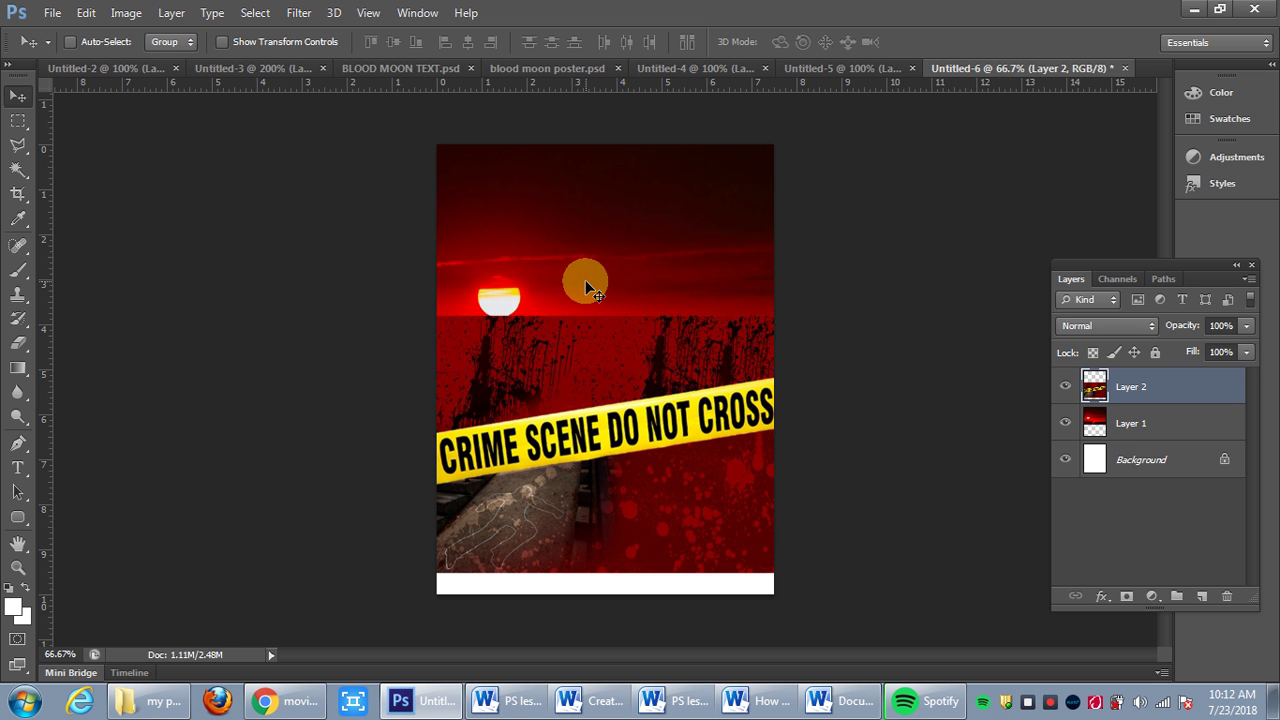
{"action": "key", "text": "Down"}
{"action": "key", "text": "Down"}
{"action": "key", "text": "Down"}
{"action": "key", "text": "Down"}
{"action": "key", "text": "Down"}
{"action": "key", "text": "Down"}
{"action": "key", "text": "Down"}
{"action": "key", "text": "Down"}
{"action": "key", "text": "Down"}
{"action": "key", "text": "Down"}
{"action": "key", "text": "Down"}
{"action": "key", "text": "Down"}
{"action": "key", "text": "Down"}
{"action": "key", "text": "Down"}
{"action": "key", "text": "Down"}
{"action": "key", "text": "Down"}
{"action": "key", "text": "Down"}
{"action": "key", "text": "Down"}
{"action": "key", "text": "Down"}
{"action": "key", "text": "Down"}
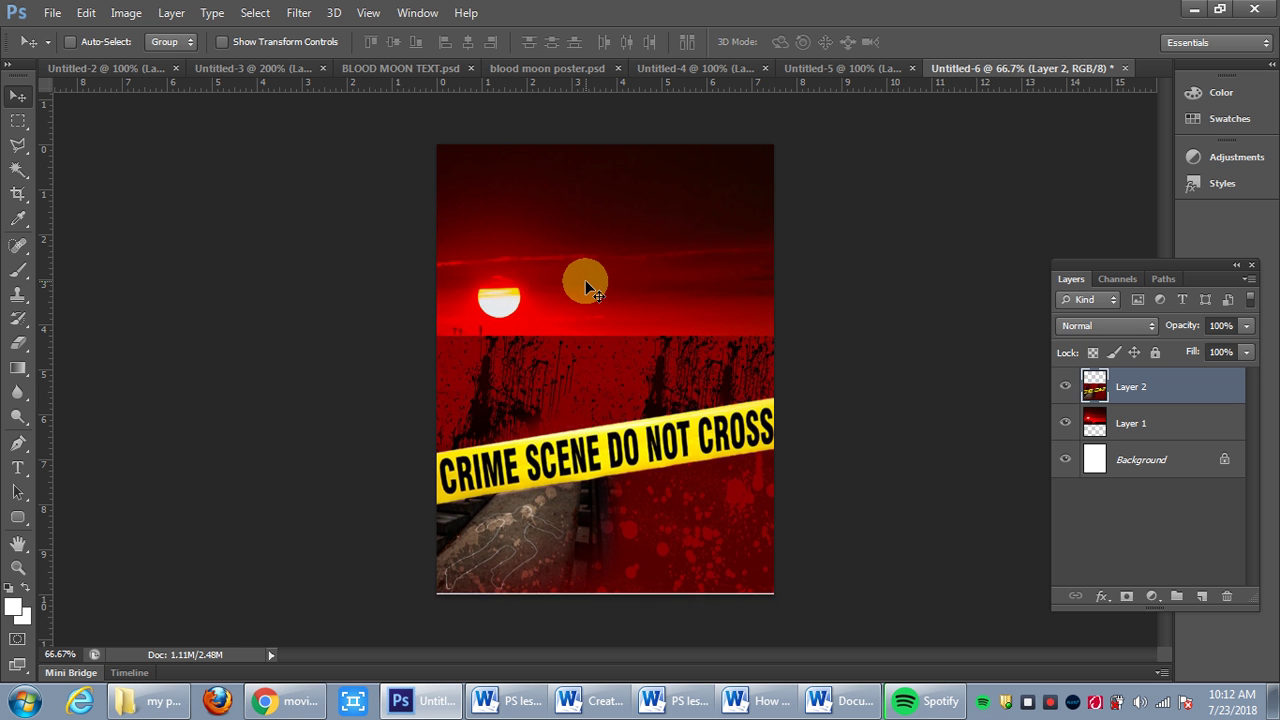
{"action": "key", "text": "Down"}
{"action": "key", "text": "Down"}
{"action": "key", "text": "Down"}
{"action": "key", "text": "Down"}
{"action": "key", "text": "Down"}
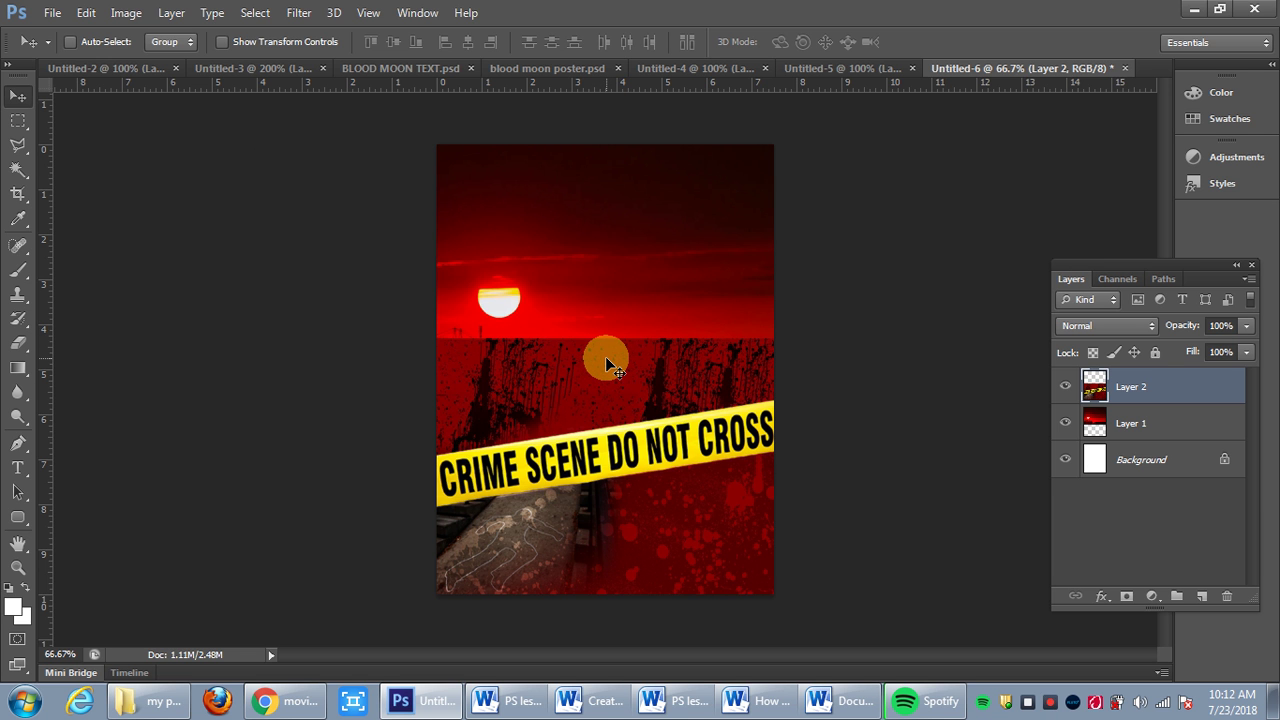
Add a layer mask to the crime scene layer and set up the Gradient tool with the Black, White gradient
{"action": "left_click", "coordinate": [1126, 598]}
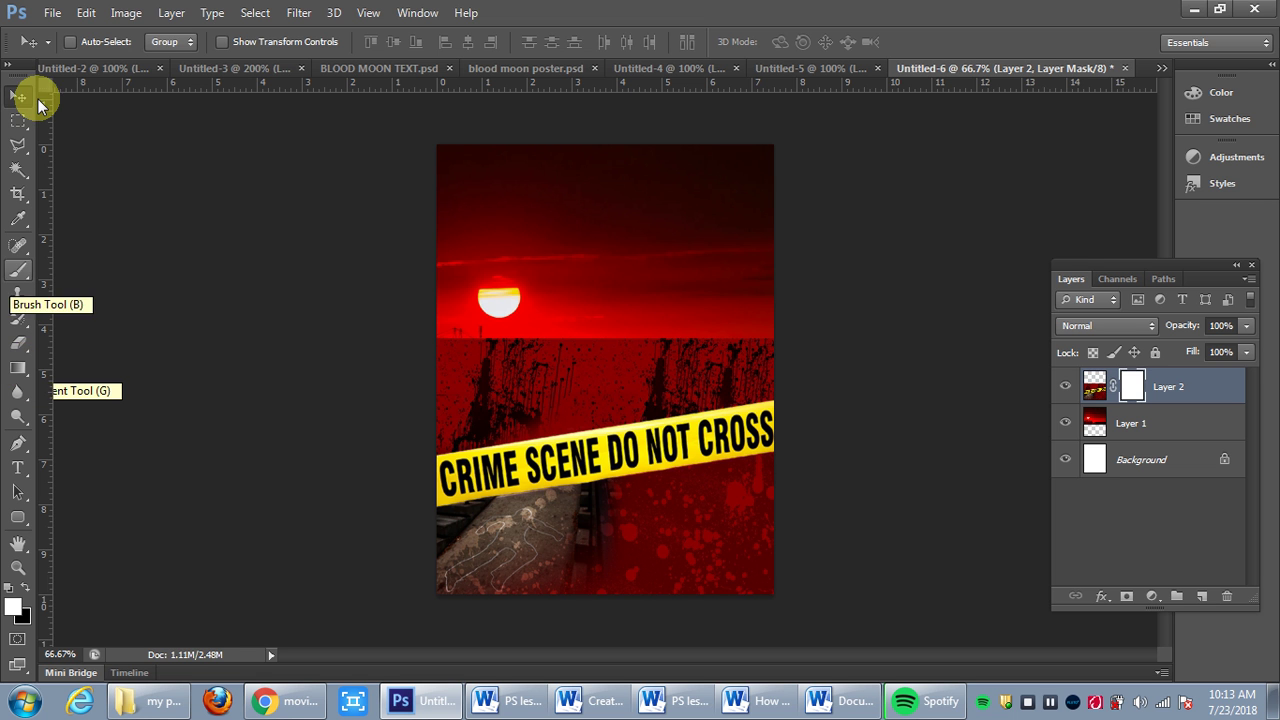
{"action": "left_click", "coordinate": [22, 370]}
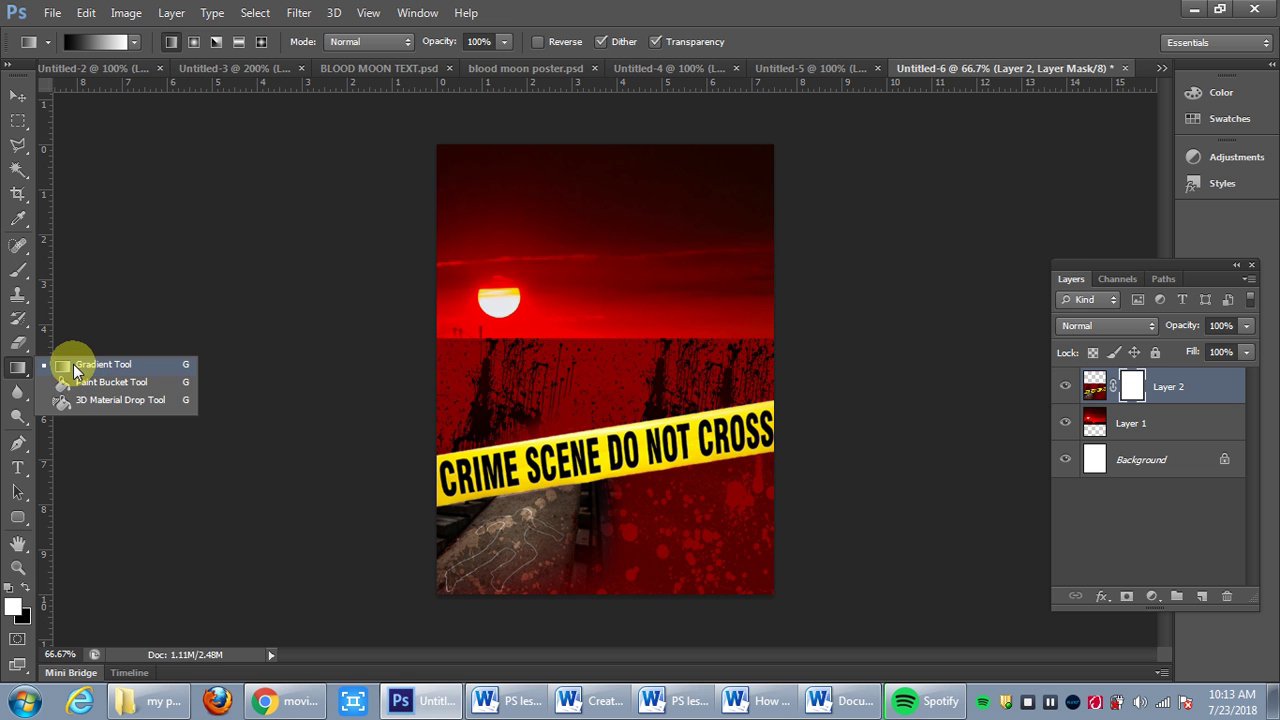
{"action": "left_click", "coordinate": [74, 366]}
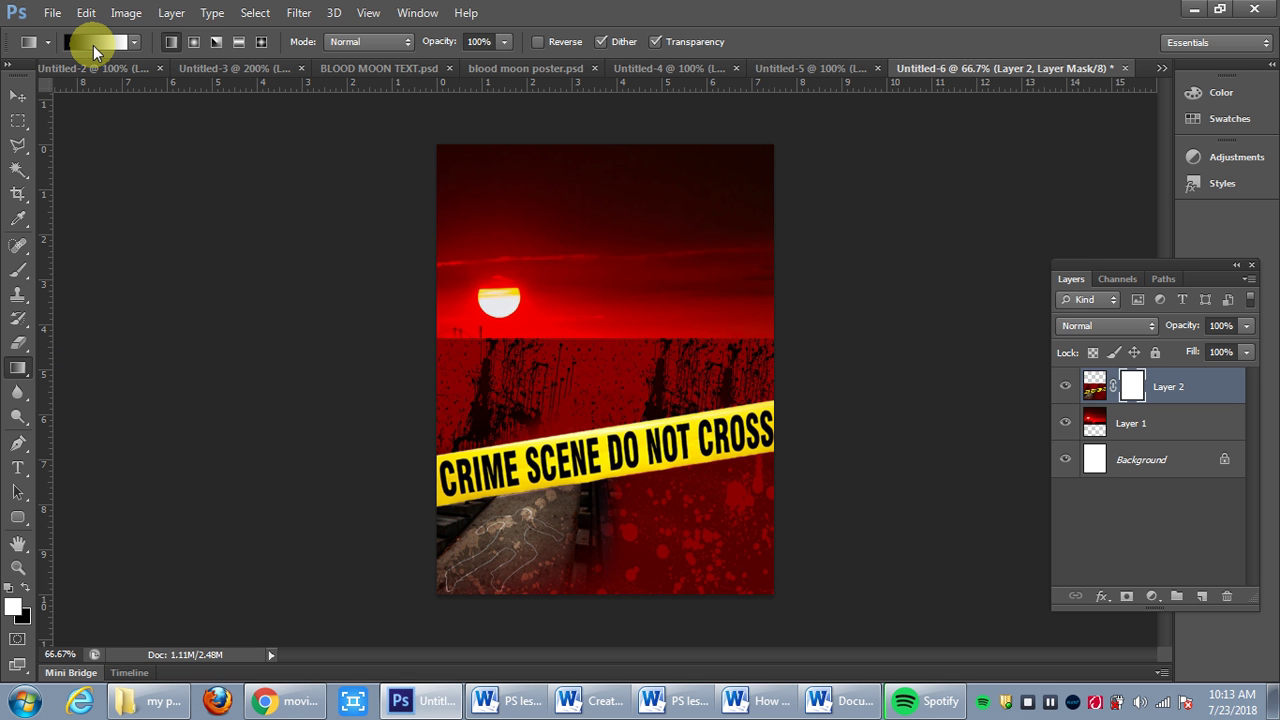
{"action": "left_click", "coordinate": [92, 41]}
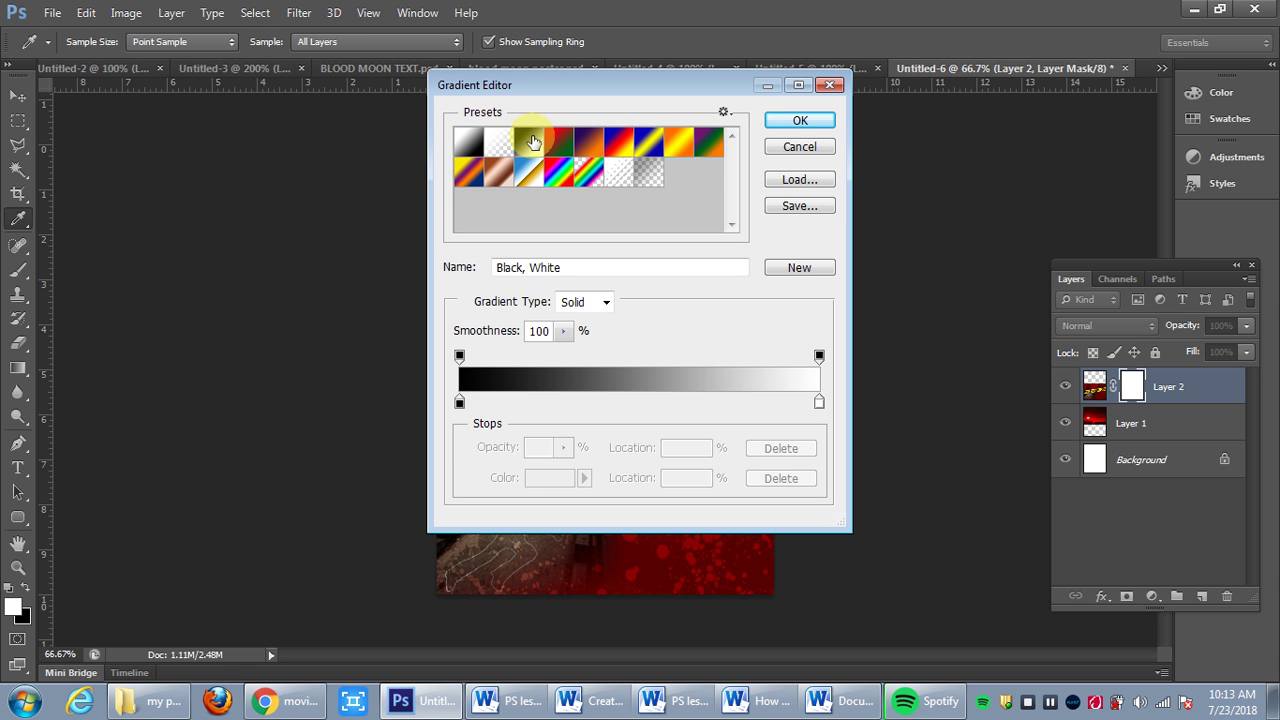
{"action": "left_click", "coordinate": [808, 121]}
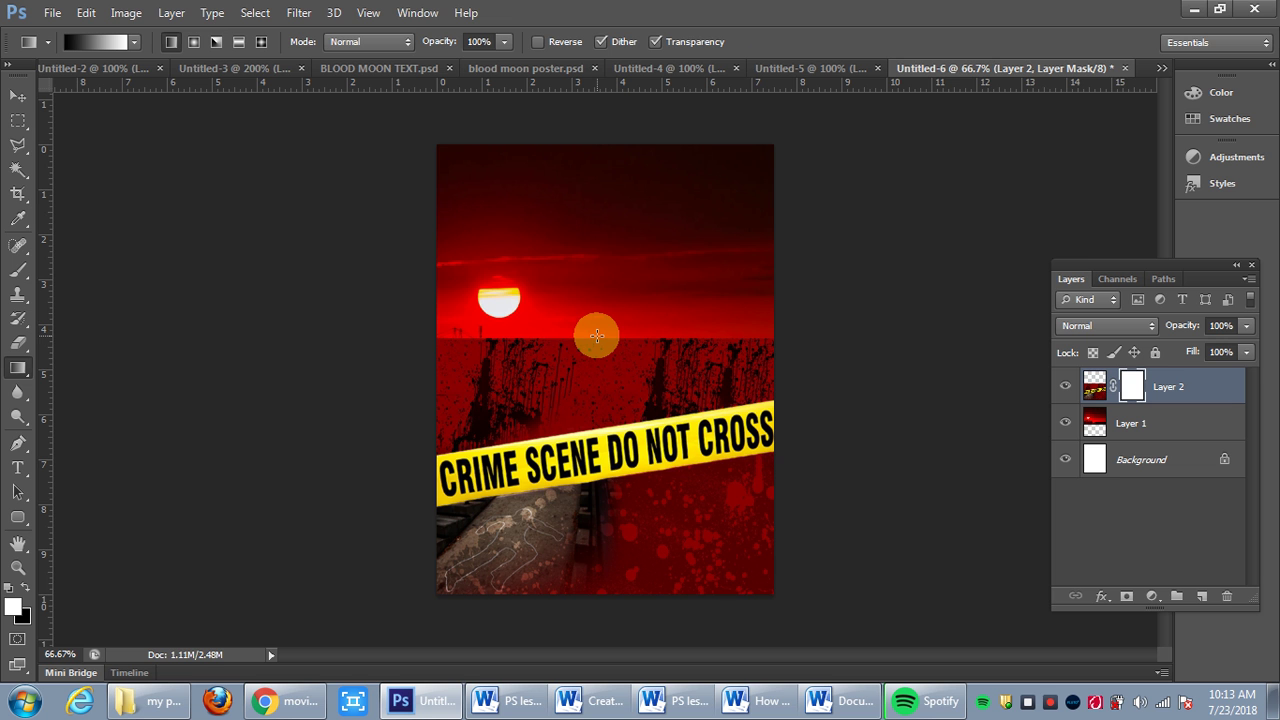
Fade the crime scene image's upper edge into the sunset with a vertical gradient on its mask and stamp all visible layers into a new layer
{"action": "left_click_drag", "start_coordinate": [596, 336], "coordinate": [596, 401]}
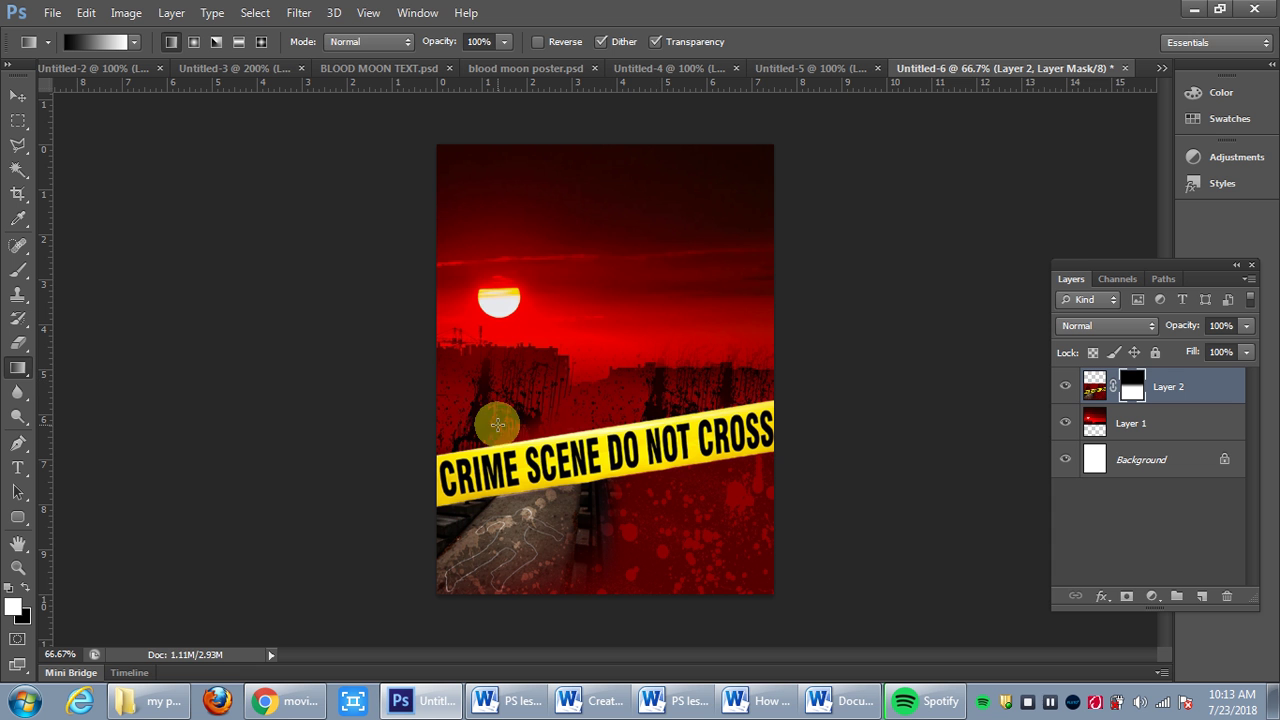
{"action": "left_click_drag", "start_coordinate": [559, 378], "coordinate": [710, 430]}
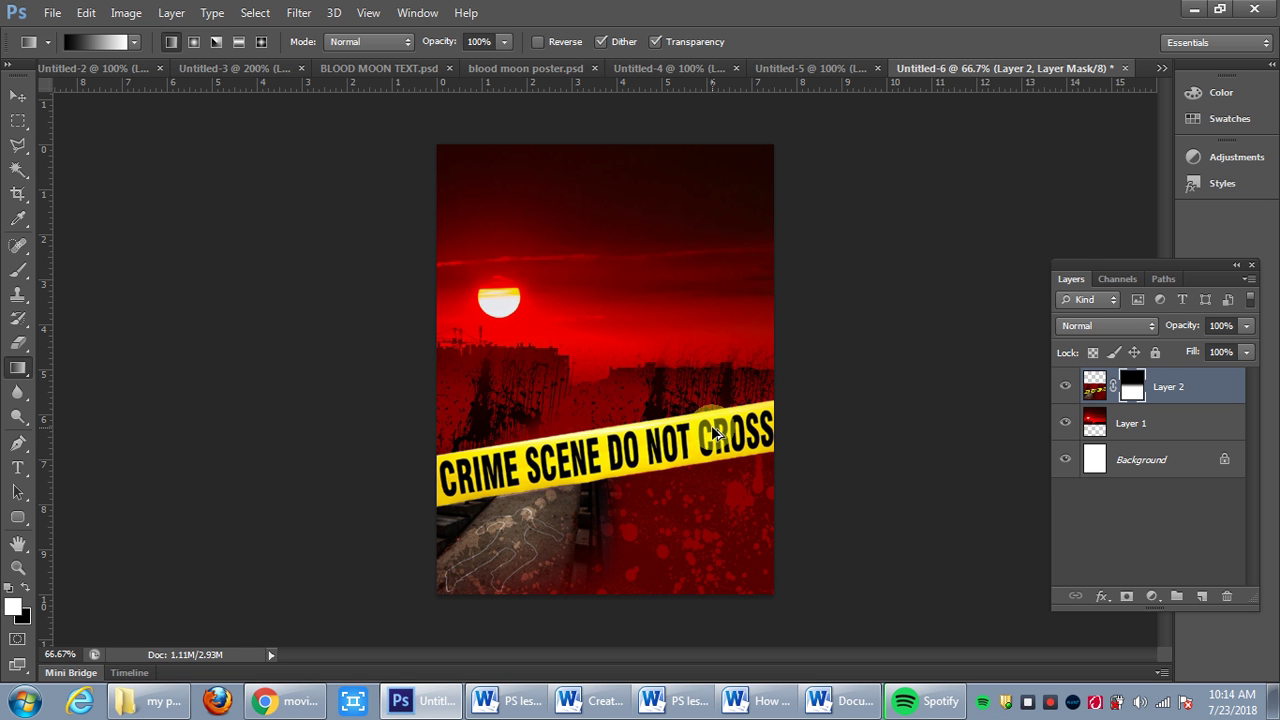
{"action": "key", "text": "ctrl+alt+shift+e"}
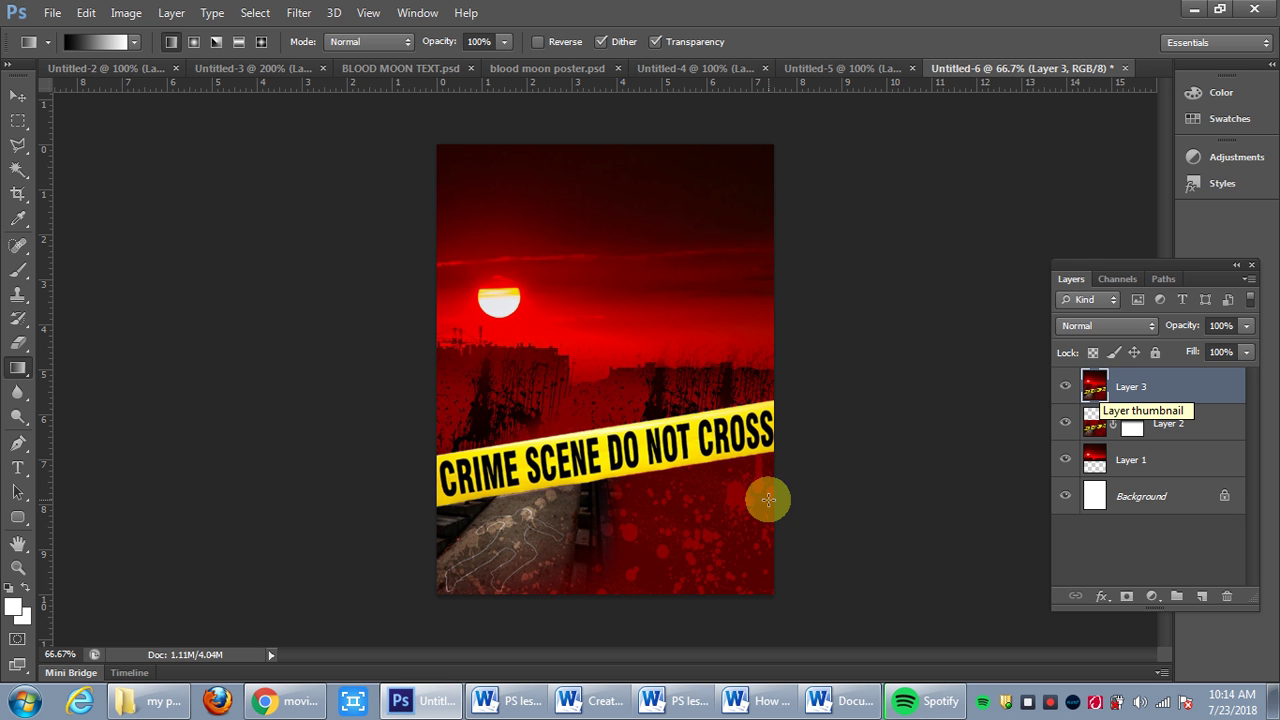
Copy the "Gravity" movie credits image from the Google Images results in Chrome and paste it into the Untitled-6 poster in Photoshop
{"action": "left_click", "coordinate": [290, 704]}
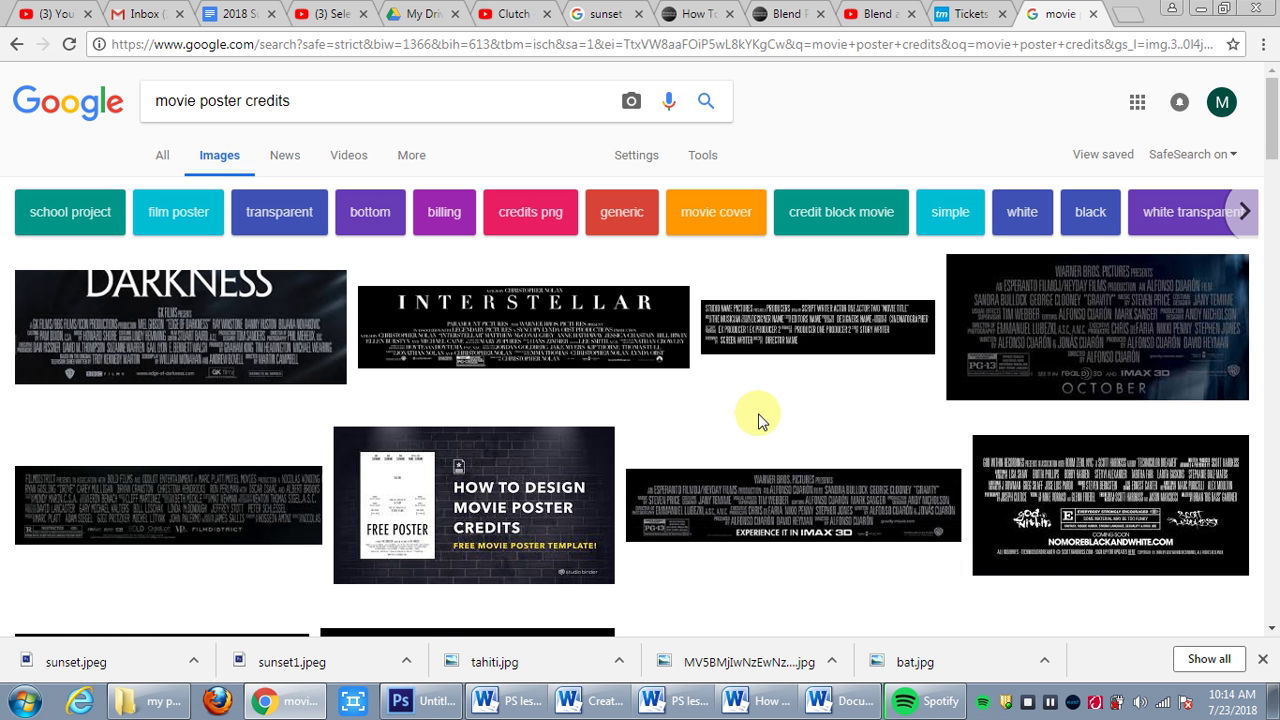
{"action": "left_click", "coordinate": [792, 500]}
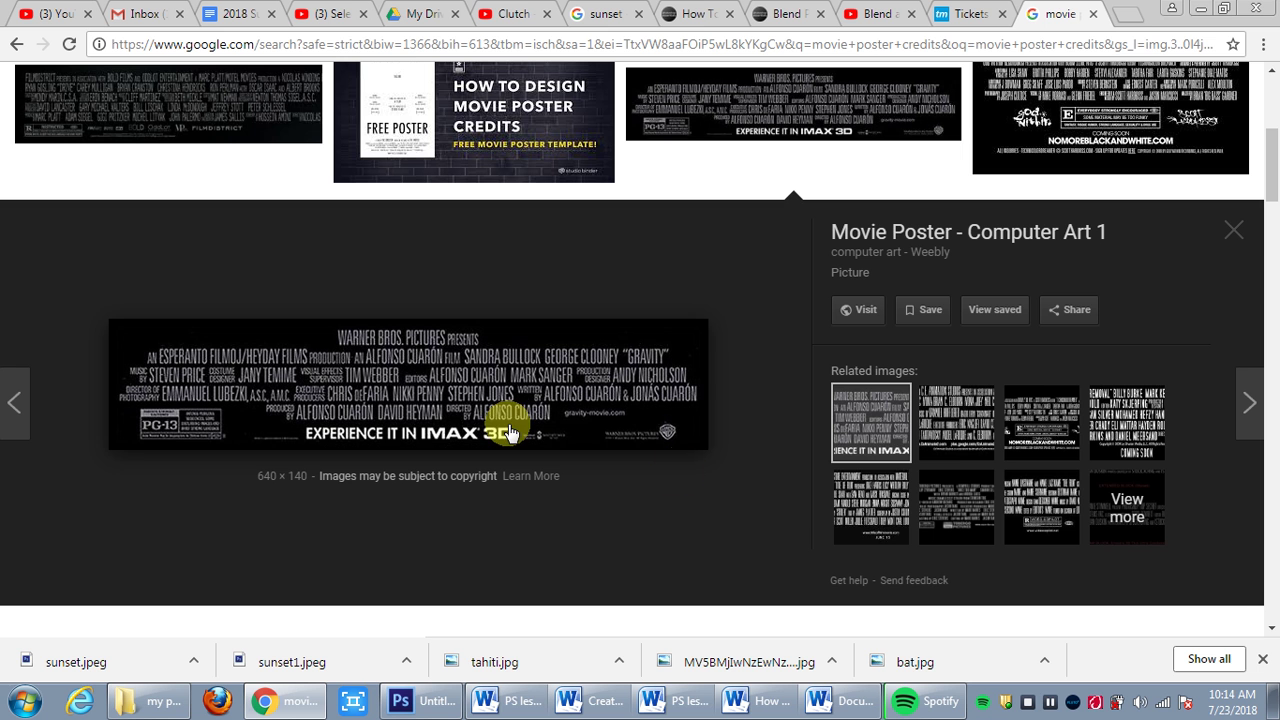
{"action": "right_click", "coordinate": [427, 391]}
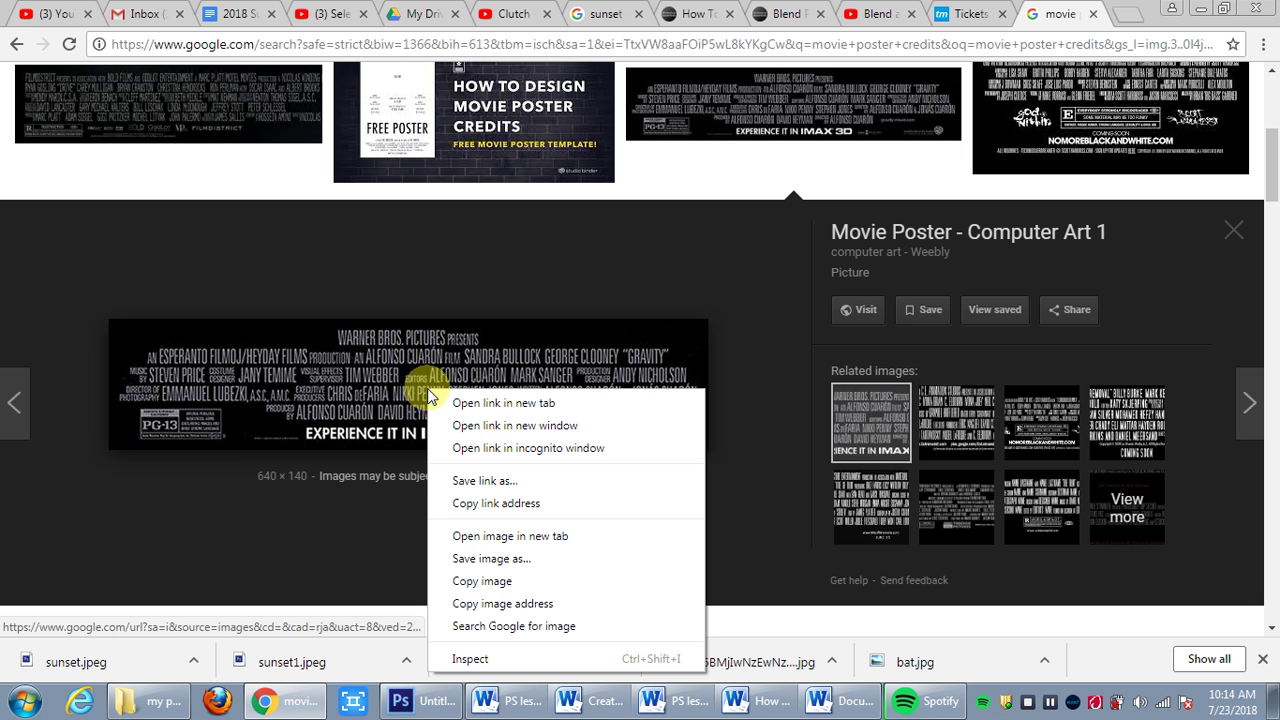
{"action": "left_click", "coordinate": [485, 586]}
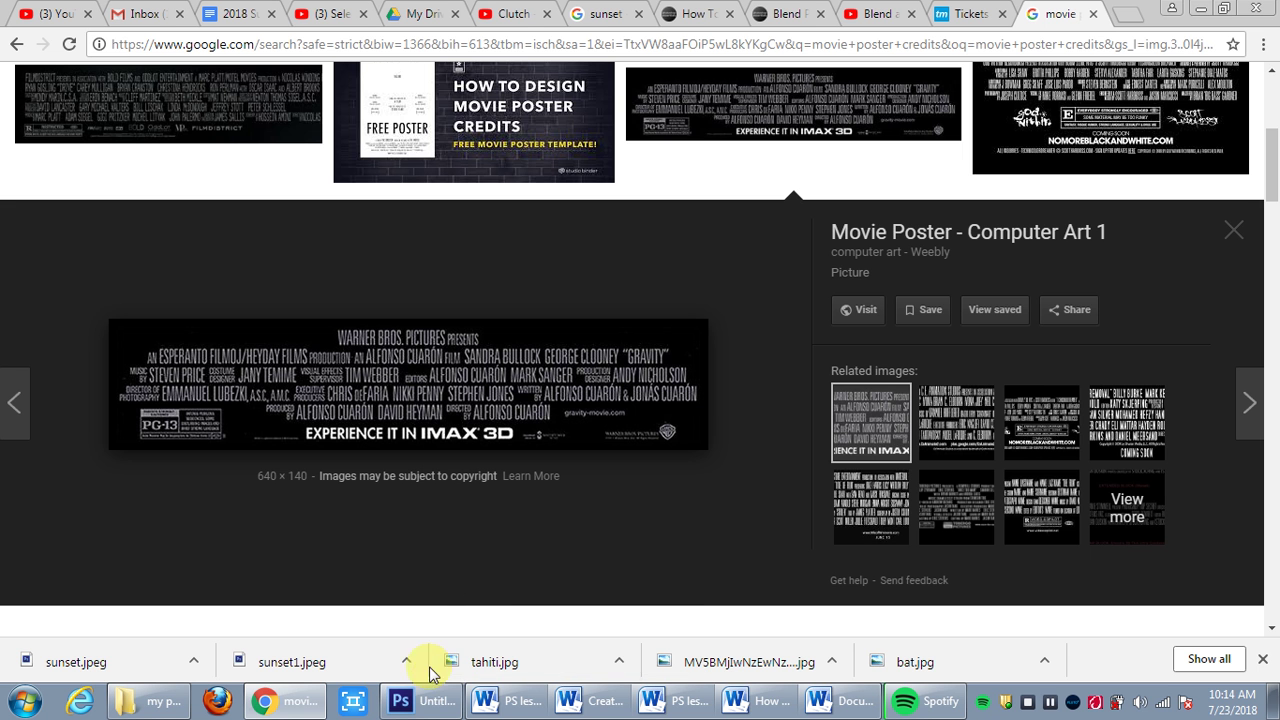
{"action": "left_click", "coordinate": [430, 700]}
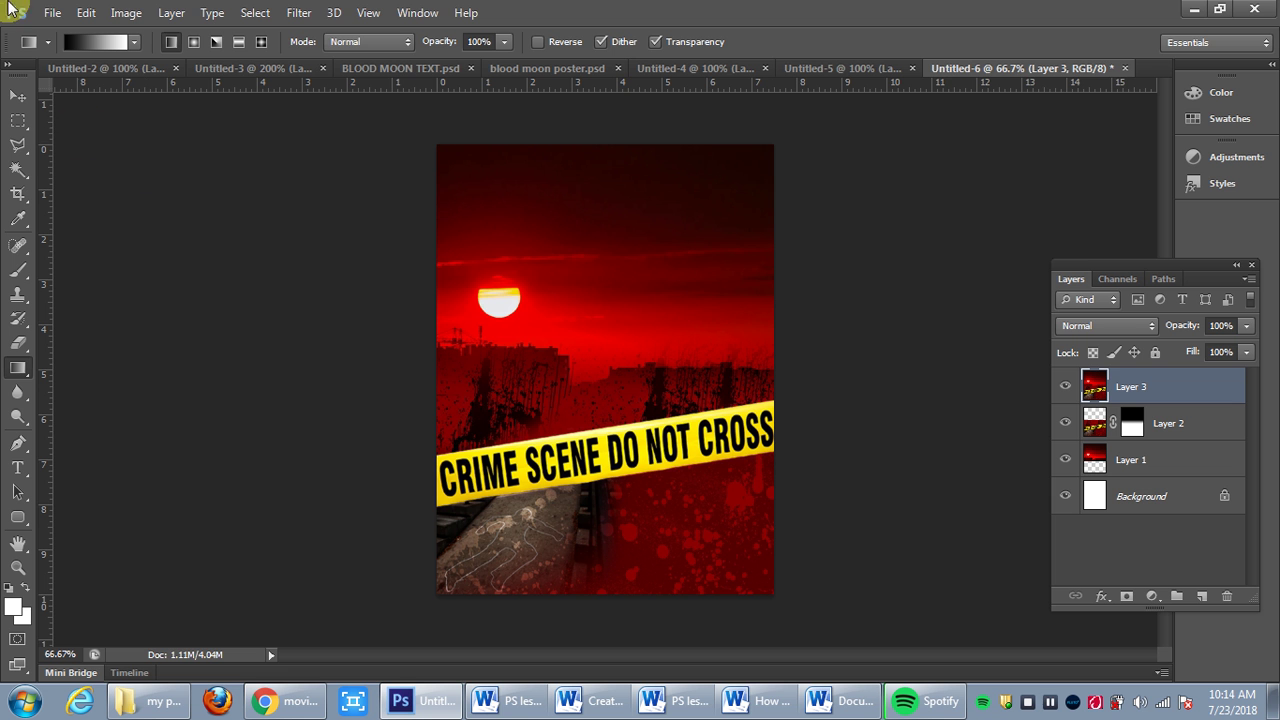
{"action": "left_click", "coordinate": [87, 13]}
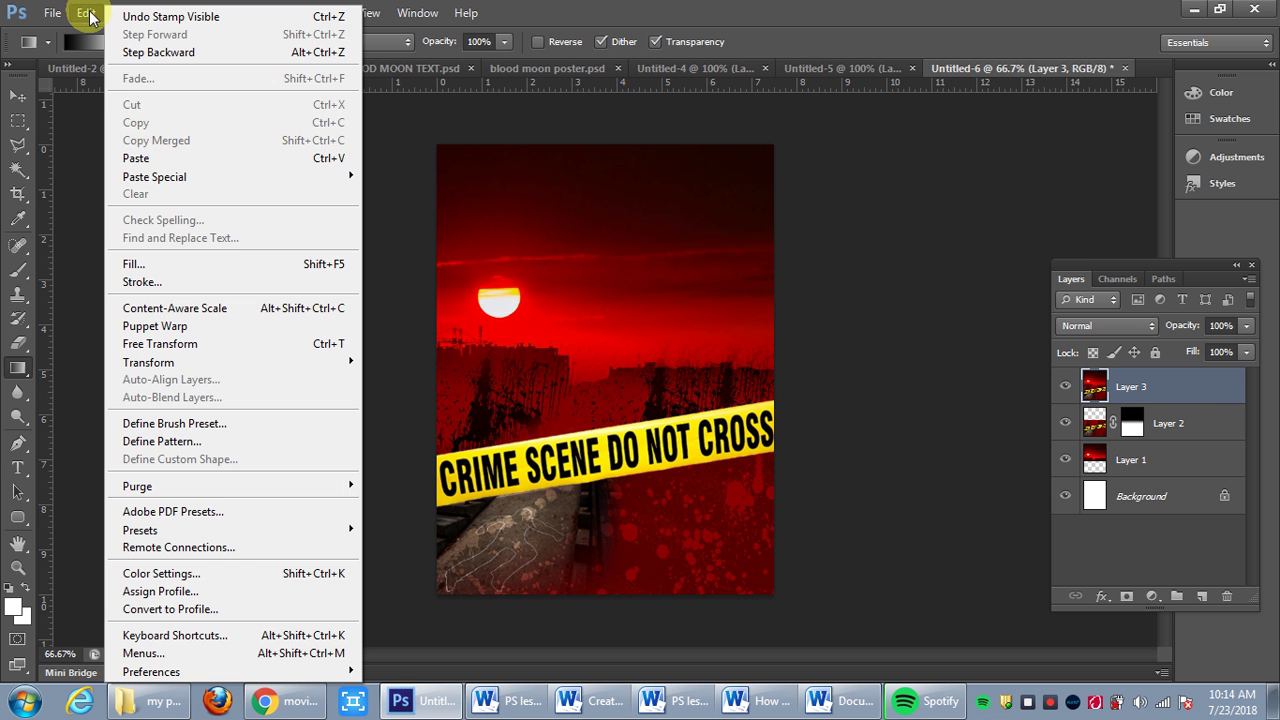
{"action": "left_click", "coordinate": [144, 160]}
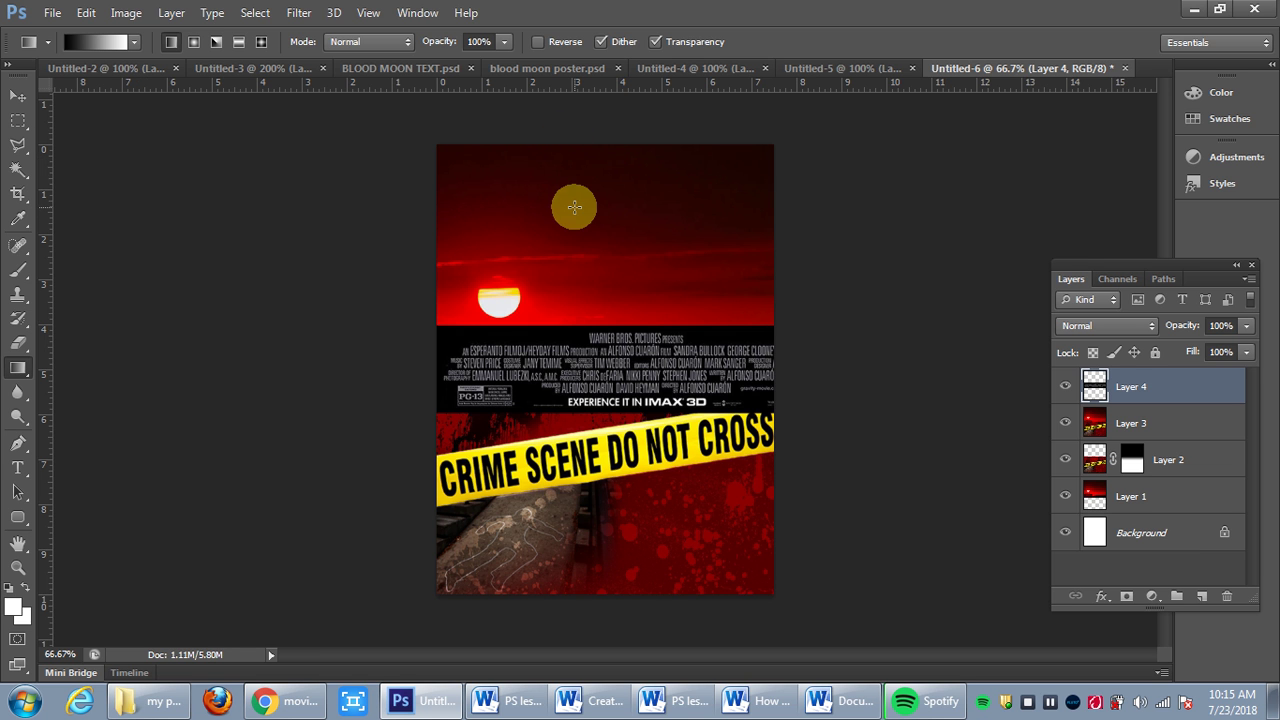
Scale the credits block down to the poster's width and move it straight down to the canvas's lower edge
{"action": "key", "text": "ctrl+t"}
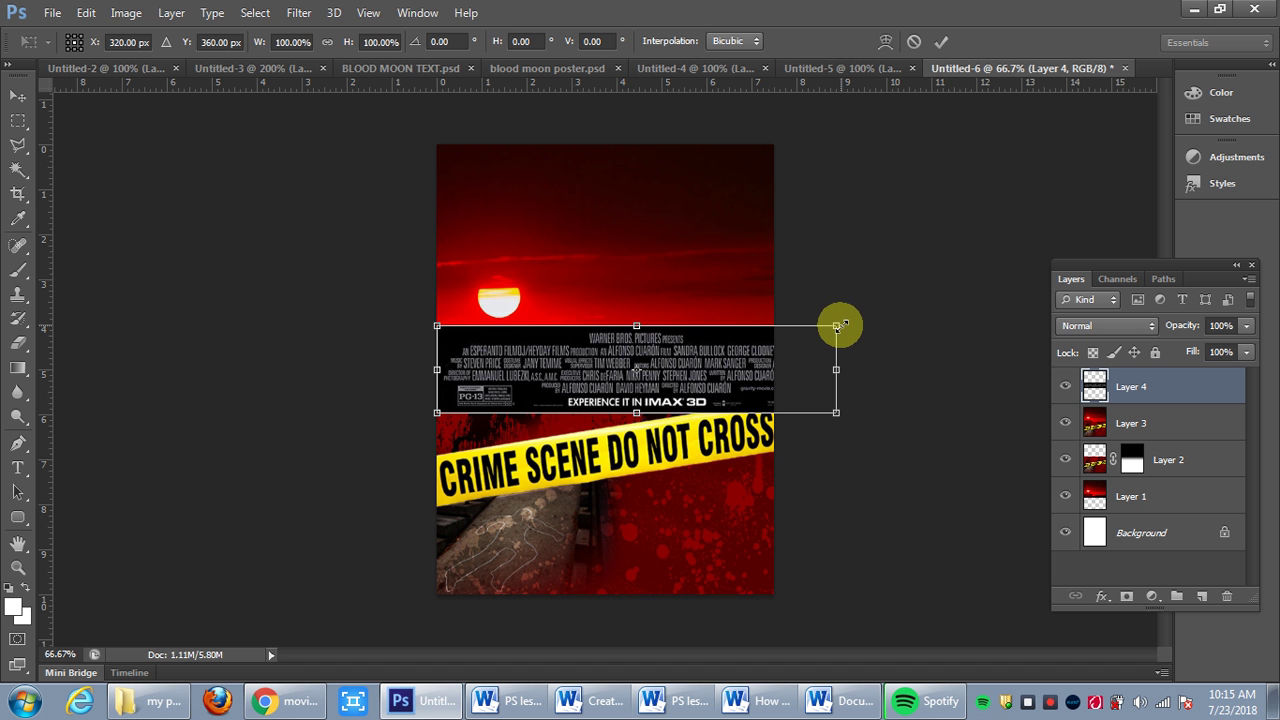
{"action": "left_click_drag", "start_coordinate": [837, 325], "coordinate": [777, 370]}
{"action": "key", "text": "Return"}
{"action": "key", "text": "g"}
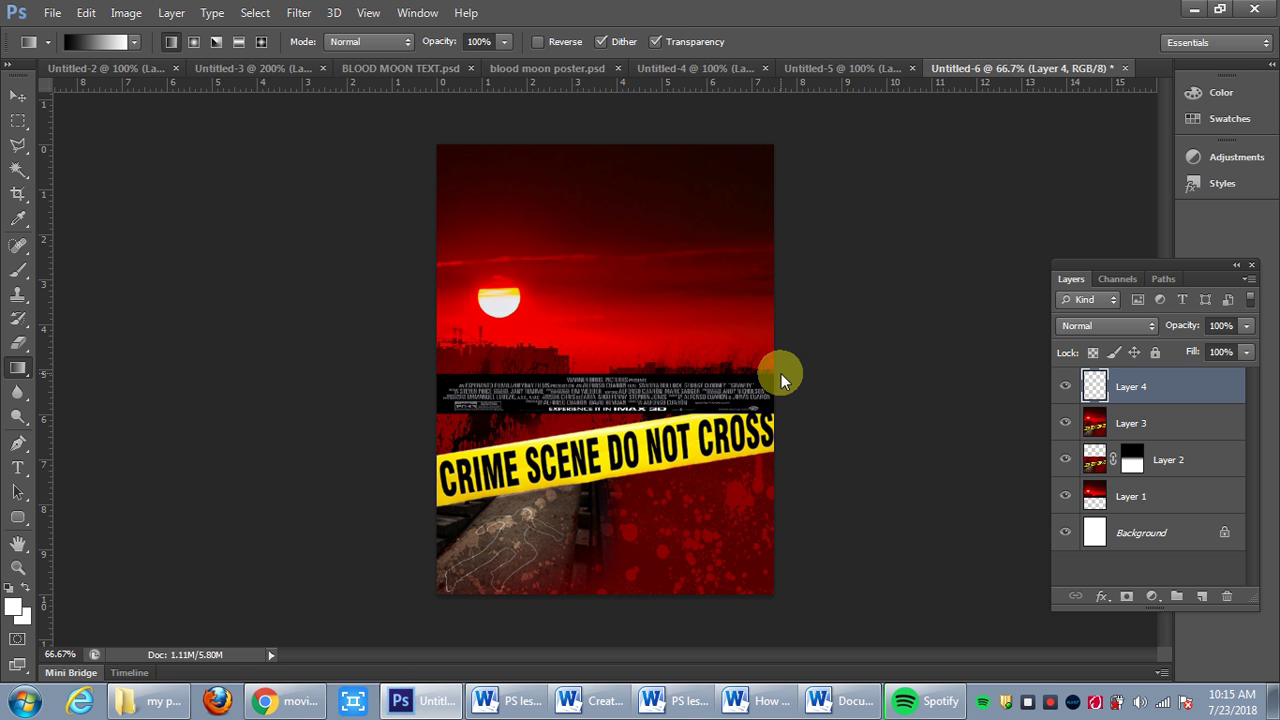
{"action": "left_click", "coordinate": [20, 95]}
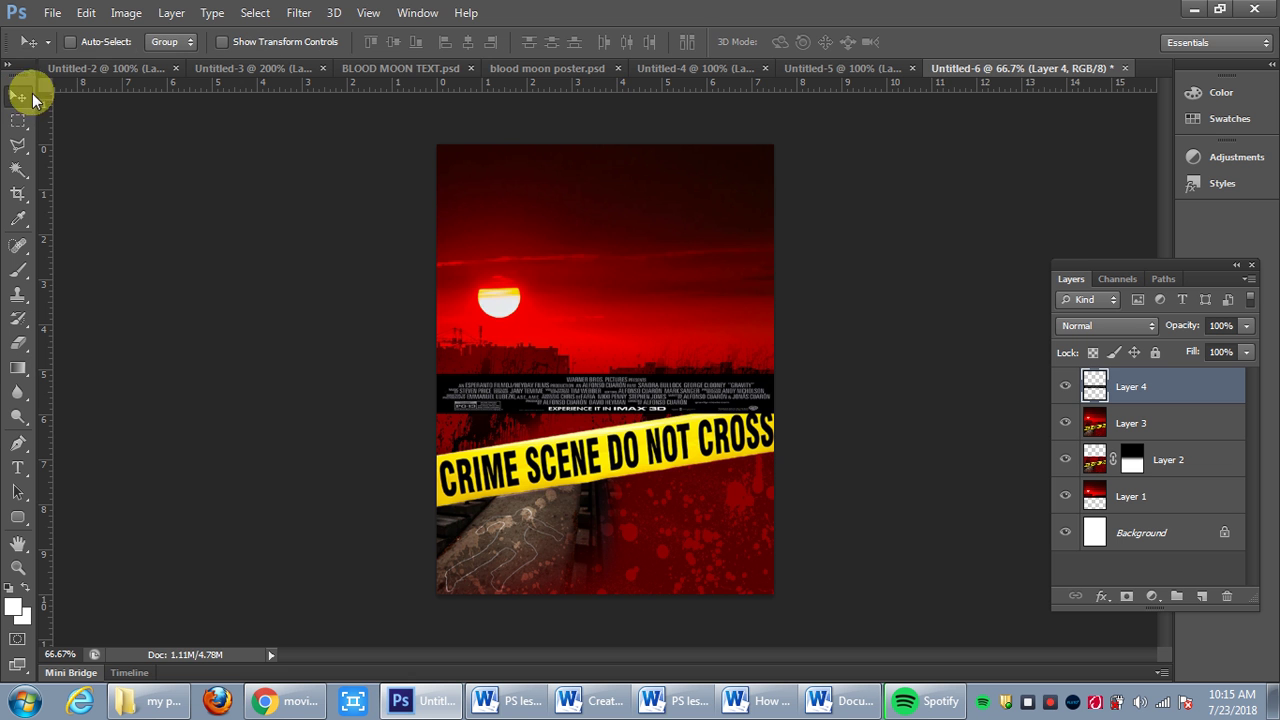
{"action": "left_click_drag", "start_coordinate": [596, 383], "coordinate": [596, 562]}
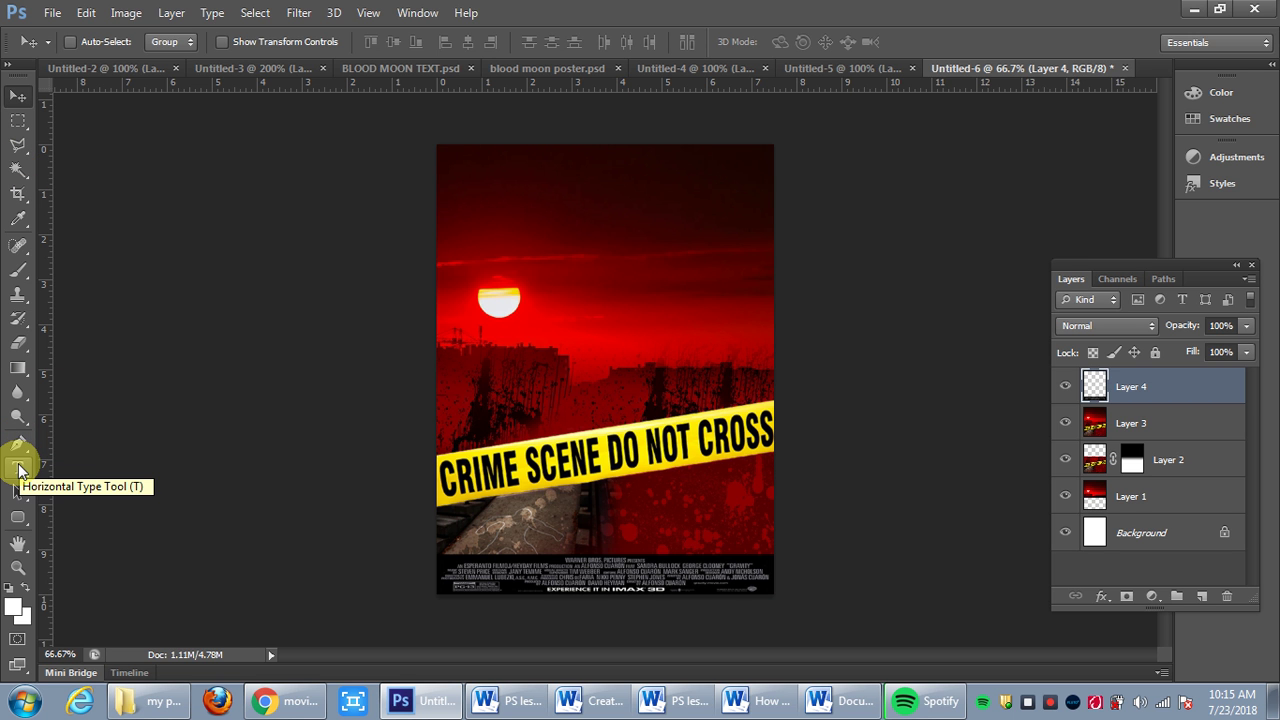
Copy the entire BLOOD MOON title layer from BLOOD MOON TEXT.psd and paste it above the credits layer in Untitled-6
{"action": "left_click", "coordinate": [397, 70]}
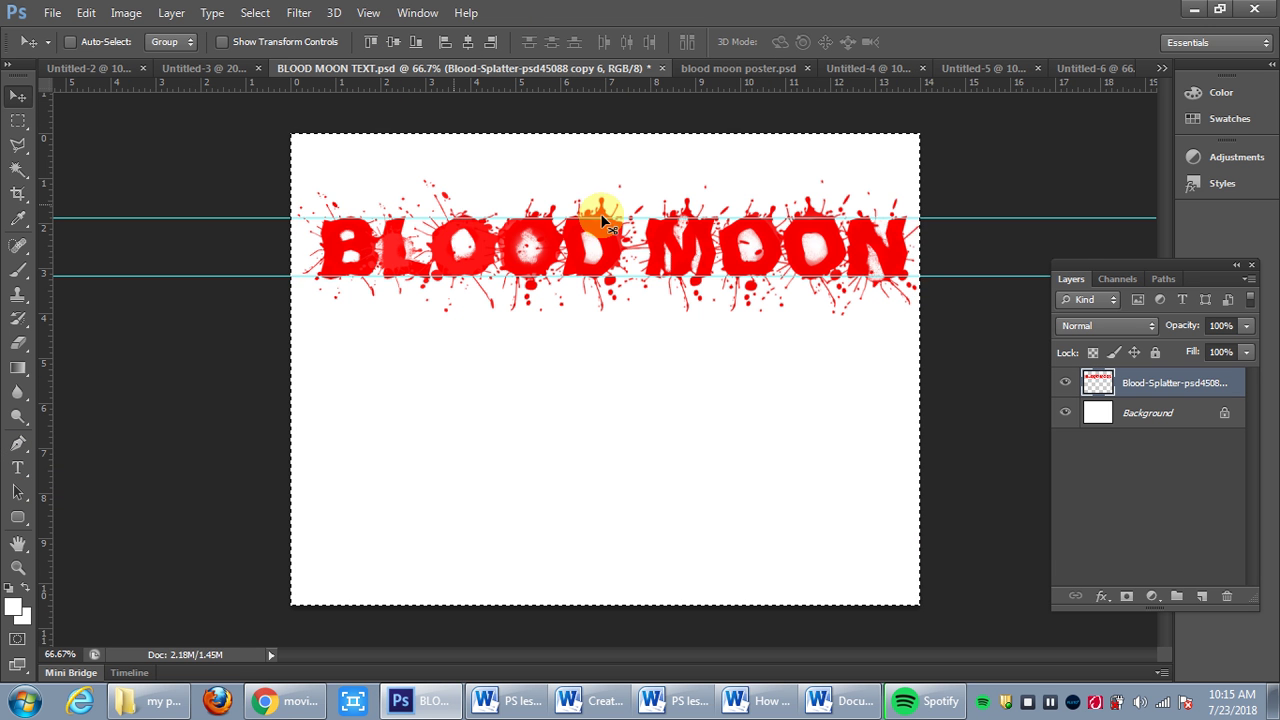
{"action": "left_click", "coordinate": [254, 13]}
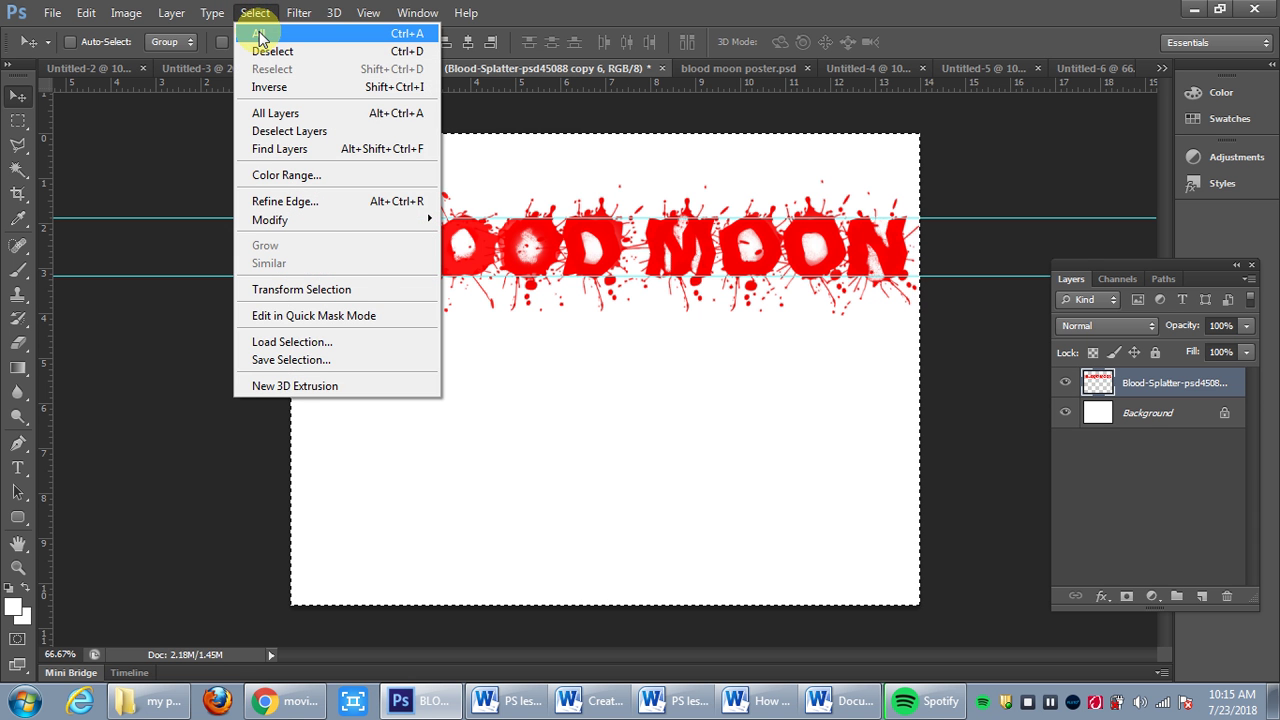
{"action": "left_click", "coordinate": [259, 37]}
{"action": "left_click", "coordinate": [86, 12]}
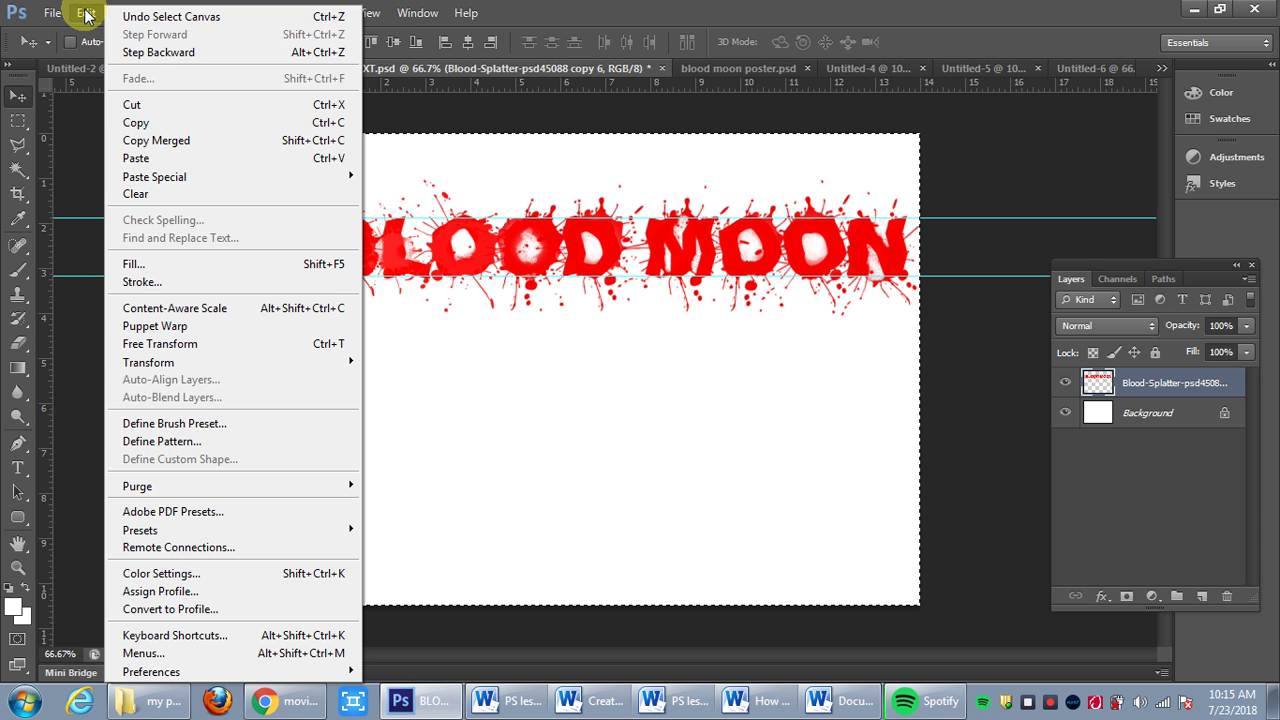
{"action": "left_click", "coordinate": [145, 124]}
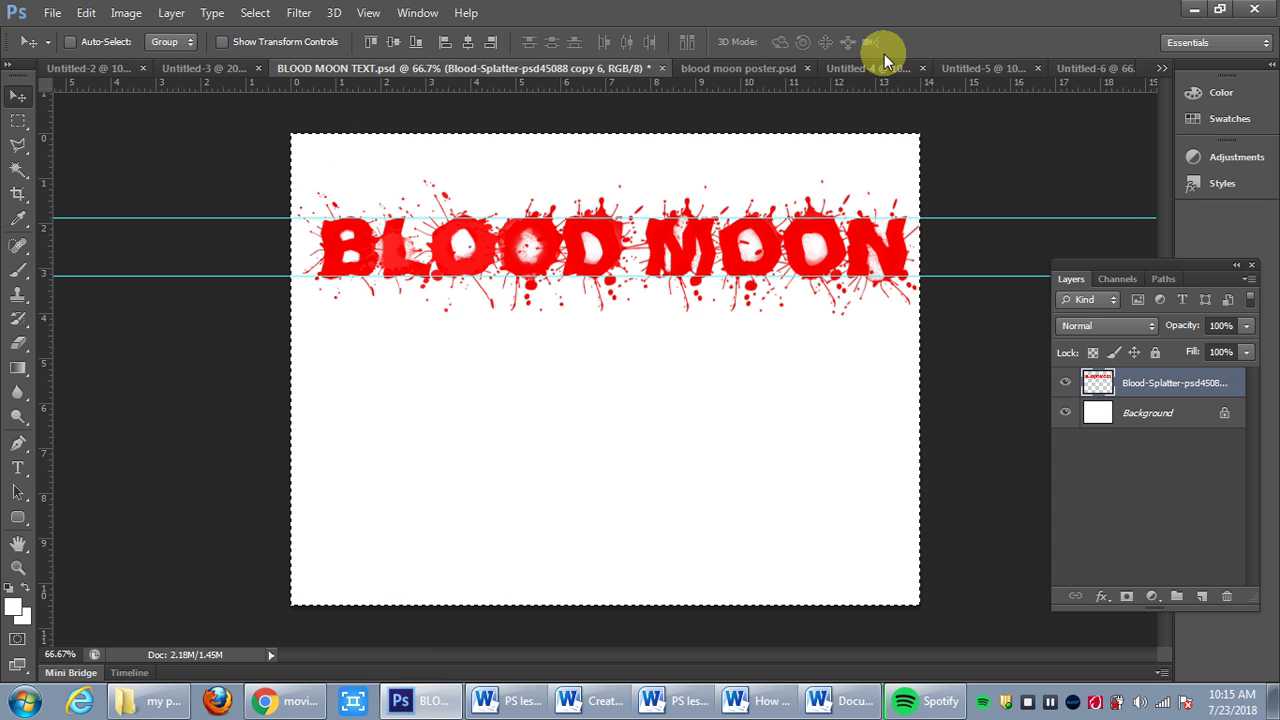
{"action": "left_click", "coordinate": [1095, 67]}
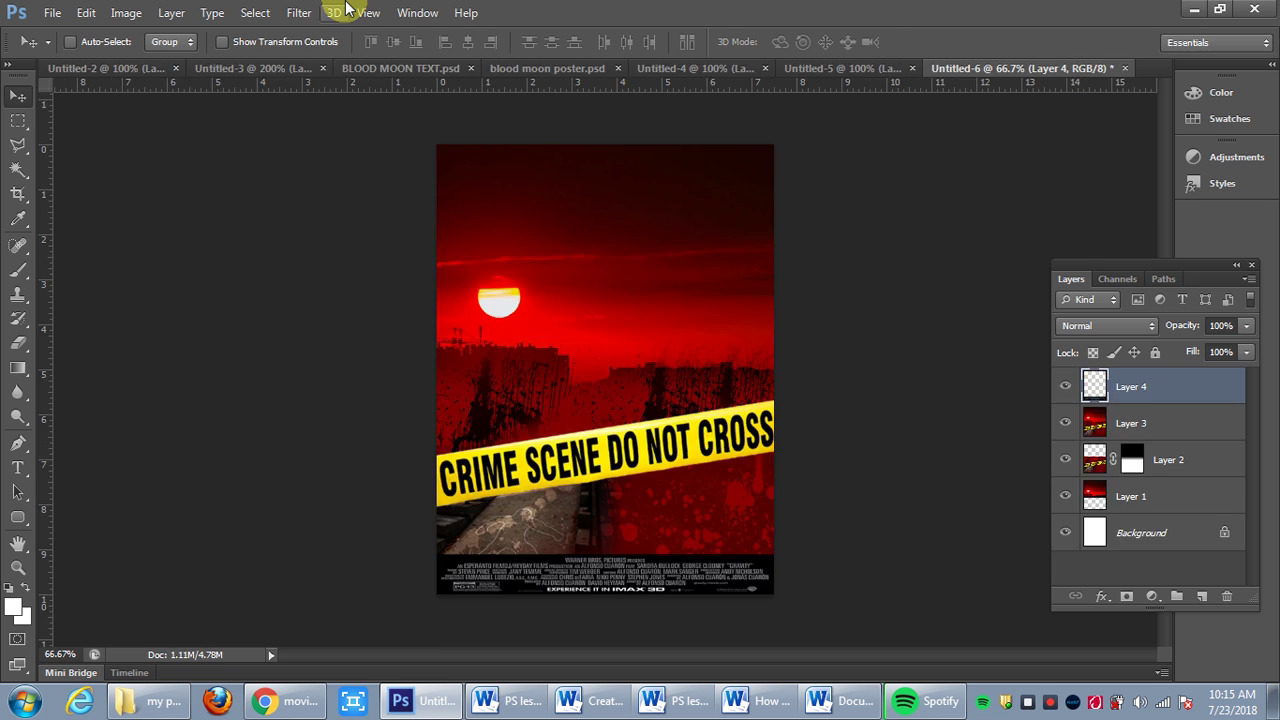
{"action": "left_click", "coordinate": [86, 13]}
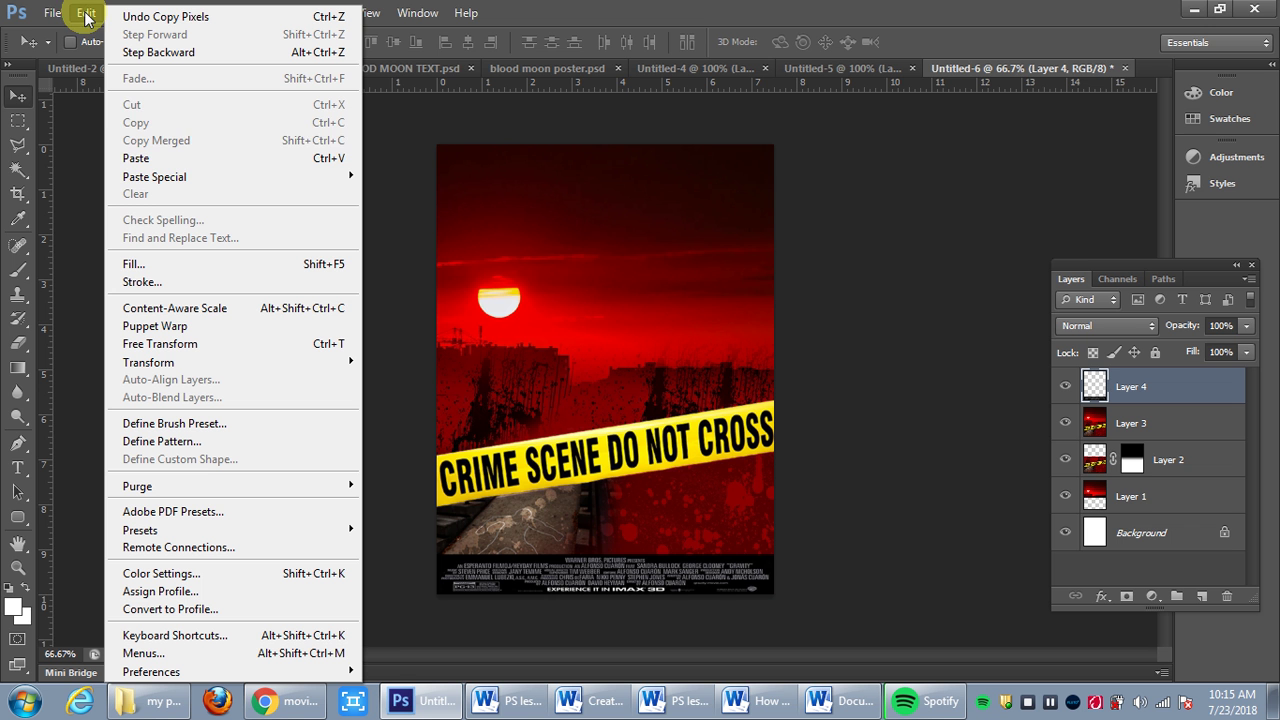
{"action": "left_click", "coordinate": [141, 162]}
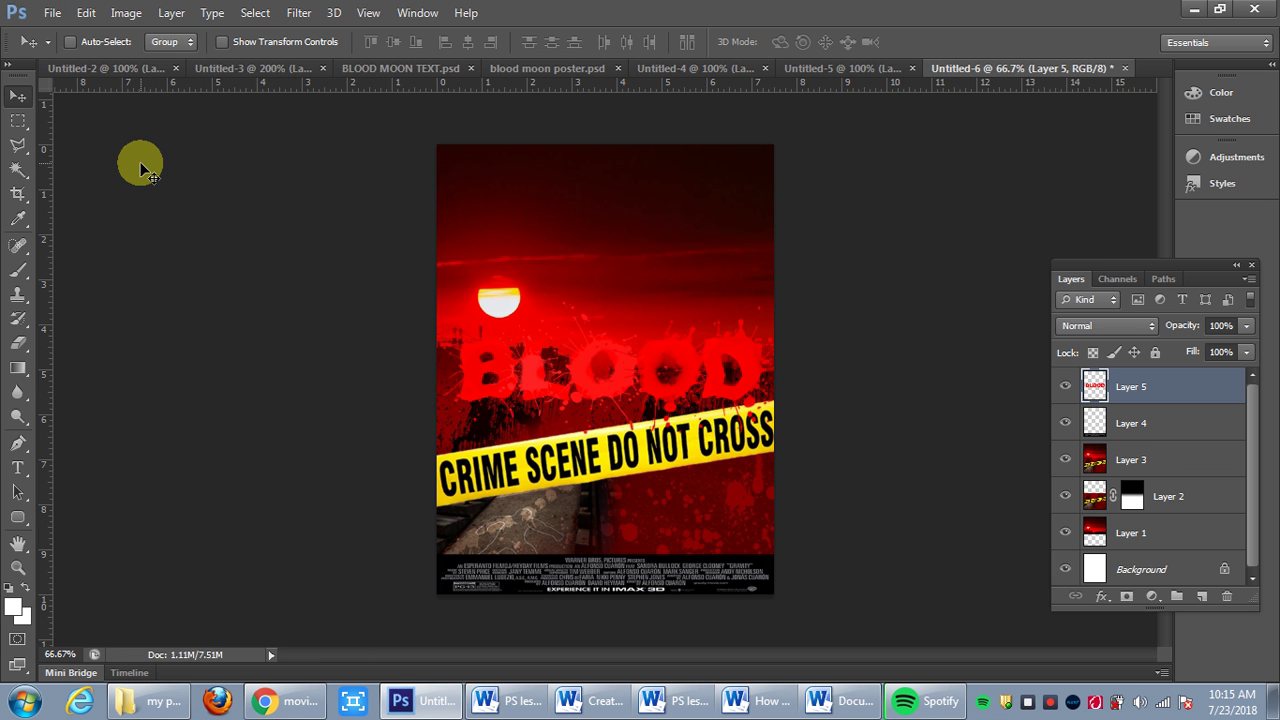
Scale the BLOOD MOON title to about 54.6% and move it to the top of the poster, spanning its width
{"action": "left_click", "coordinate": [86, 13]}
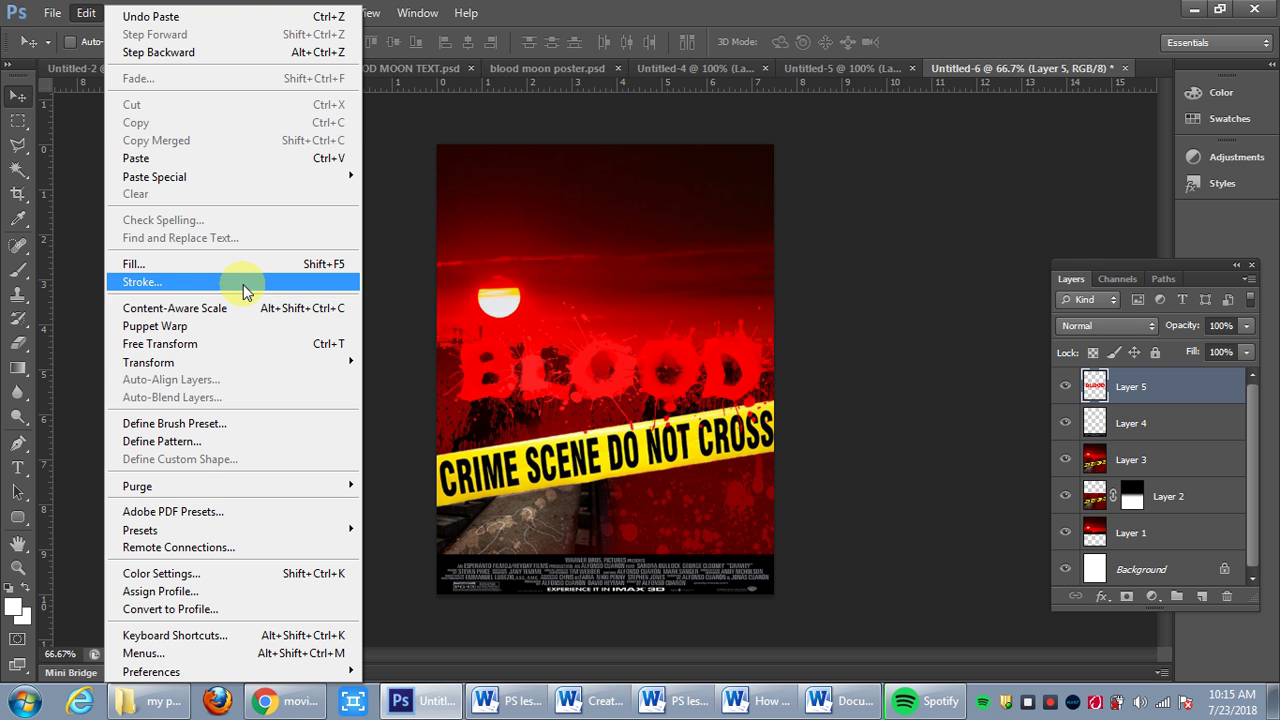
{"action": "mouse_move", "coordinate": [263, 368]}
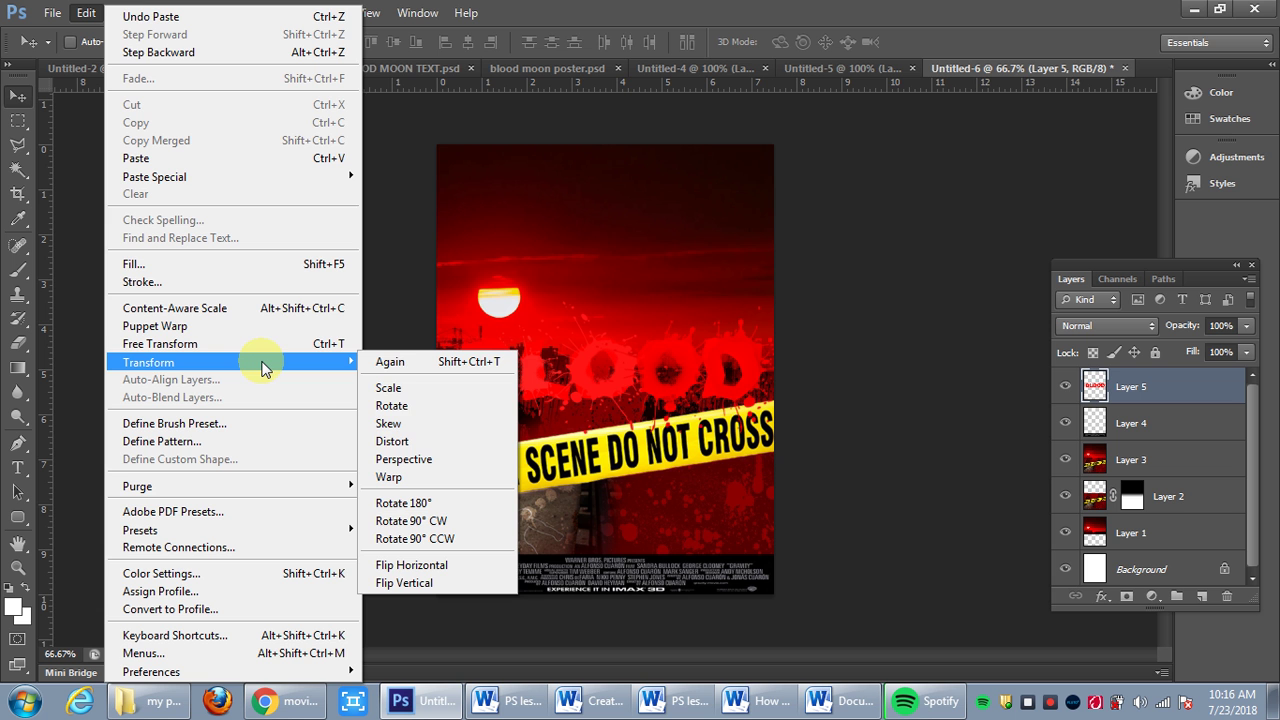
{"action": "left_click", "coordinate": [391, 385]}
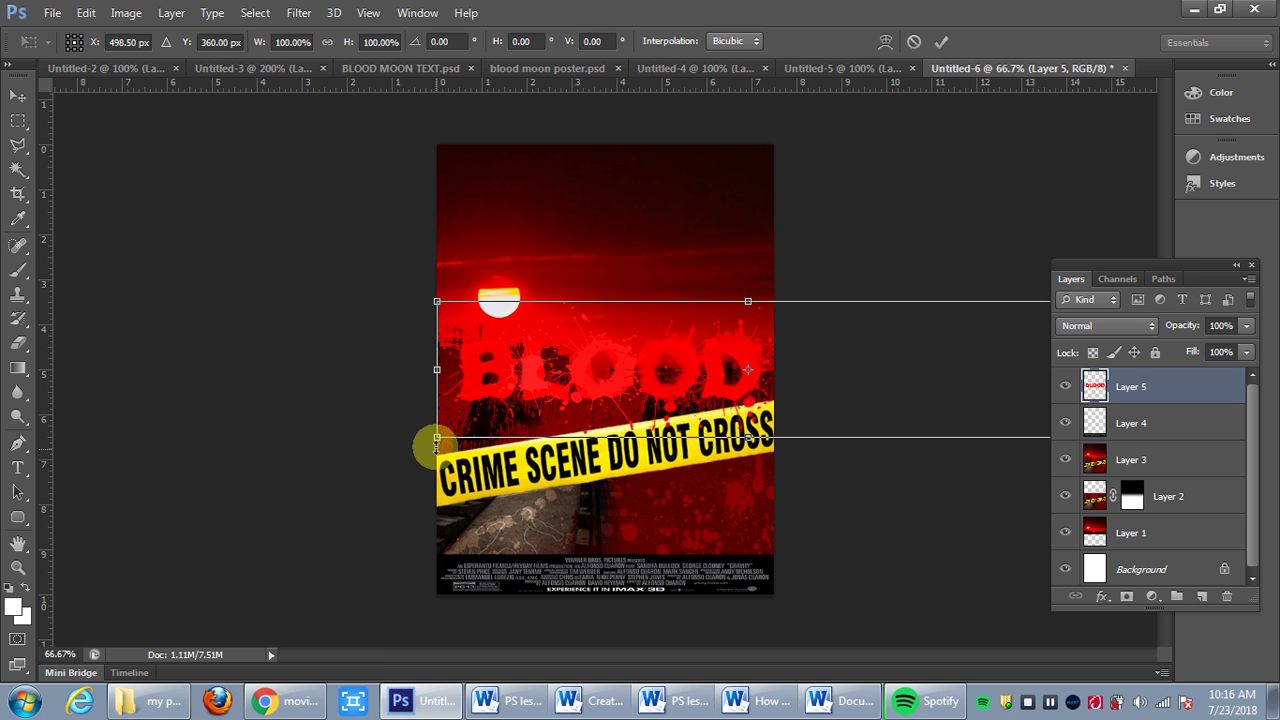
{"action": "left_click_drag", "start_coordinate": [430, 441], "coordinate": [712, 338]}
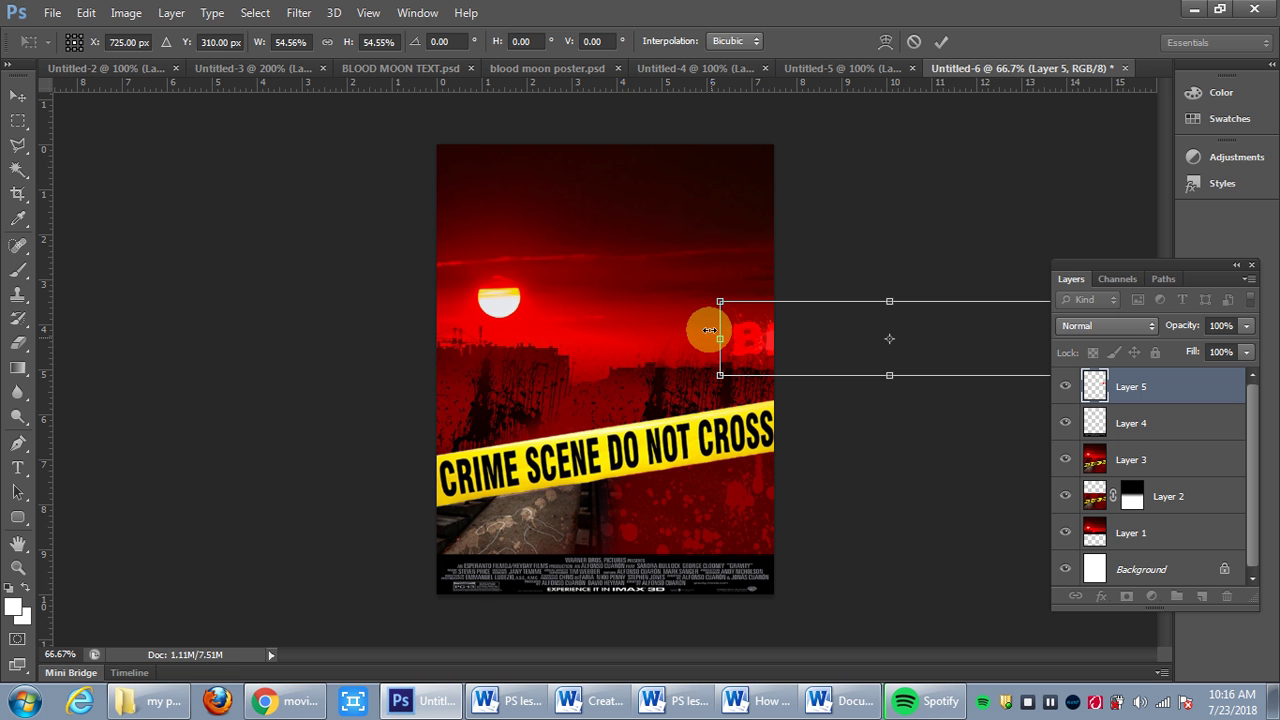
{"action": "left_click", "coordinate": [940, 43]}
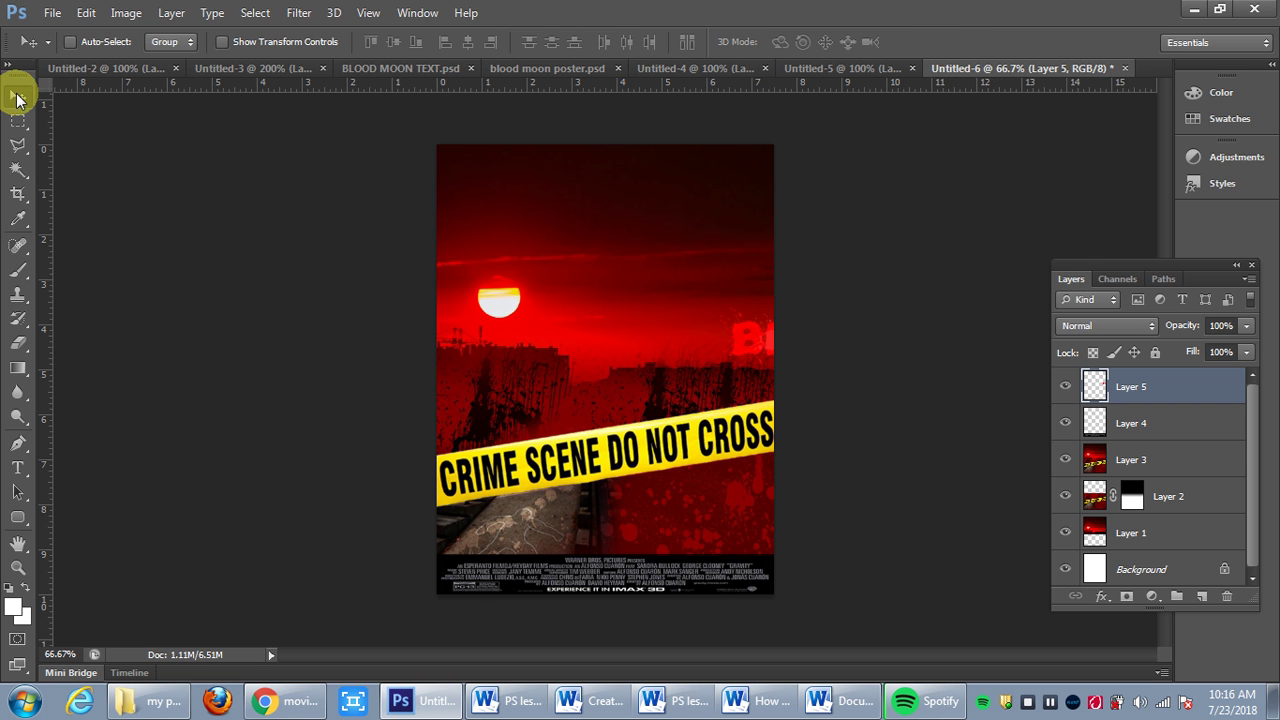
{"action": "left_click_drag", "start_coordinate": [763, 339], "coordinate": [476, 197]}
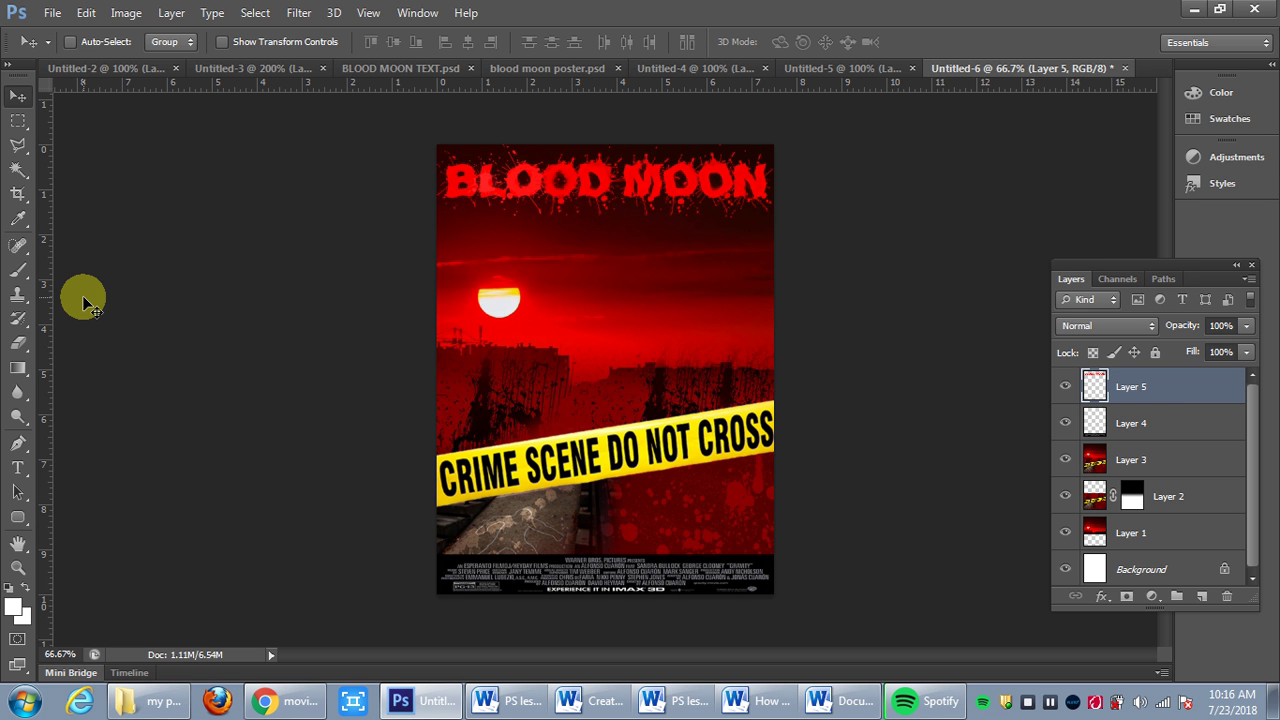
Add the two-line tagline "RED SKIES AT NIGHT" / "DEMIN'S DELIGHT" between the title and the sun, and center-align both lines
{"action": "left_click", "coordinate": [19, 470]}
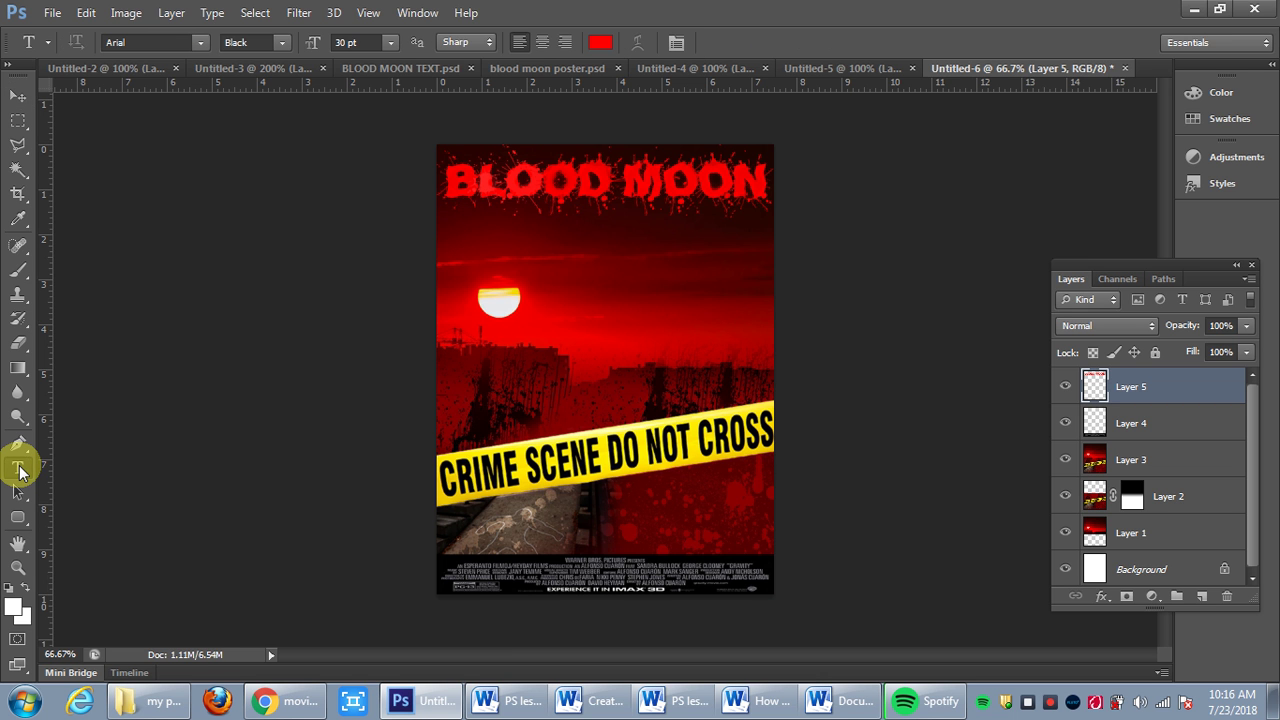
{"action": "left_click", "coordinate": [471, 244]}
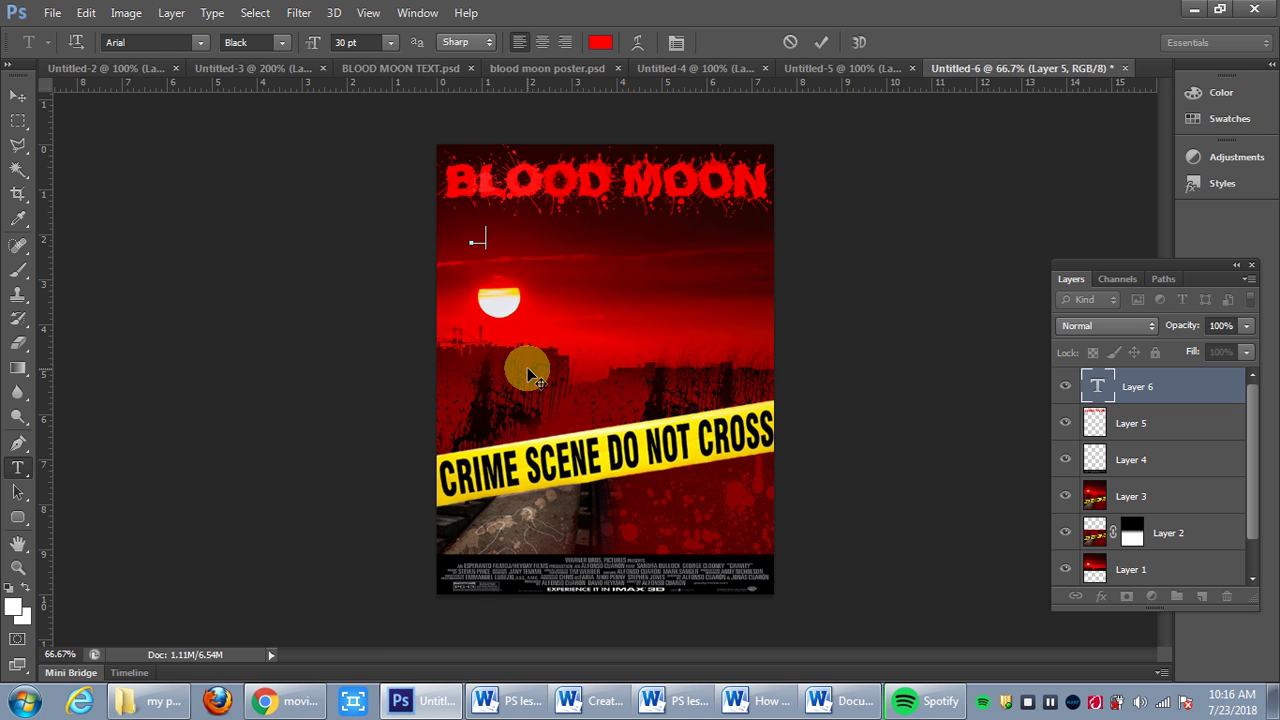
{"action": "type", "text": "RECD"}
{"action": "key", "text": "BackSpace"}
{"action": "key", "text": "BackSpace"}
{"action": "type", "text": "D SKIES  "}
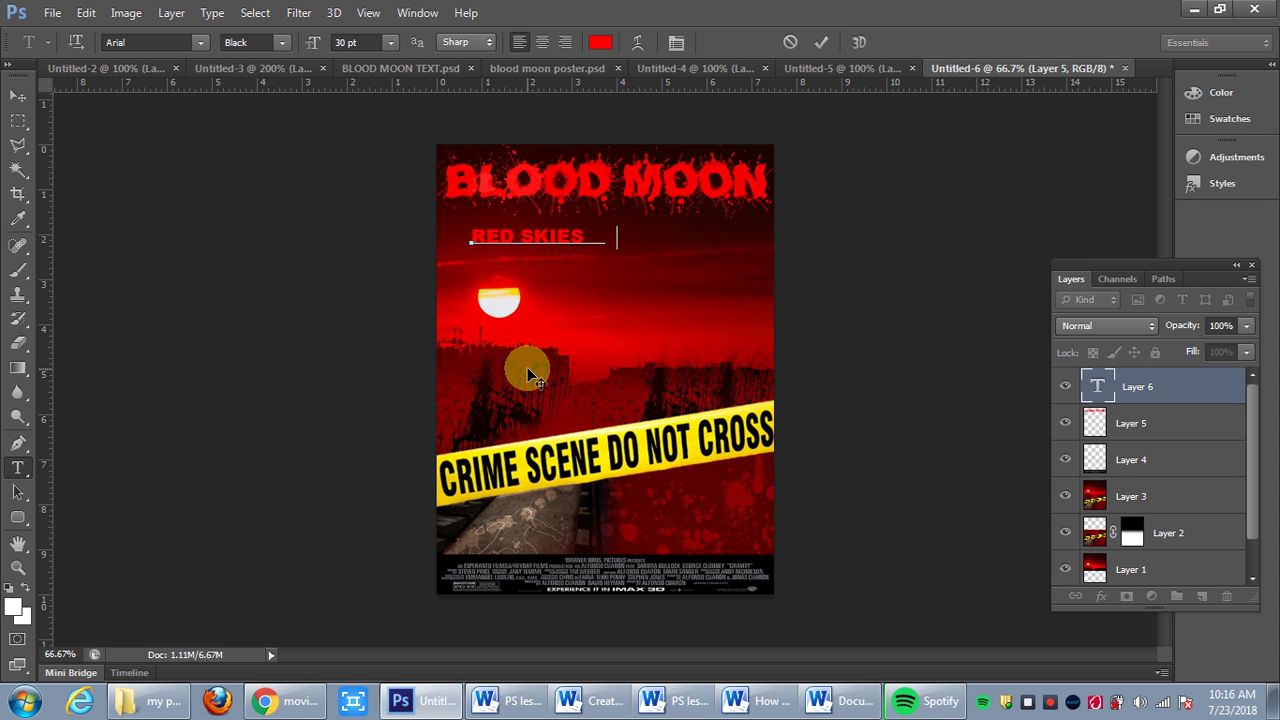
{"action": "type", "text": "AT NIGHT"}
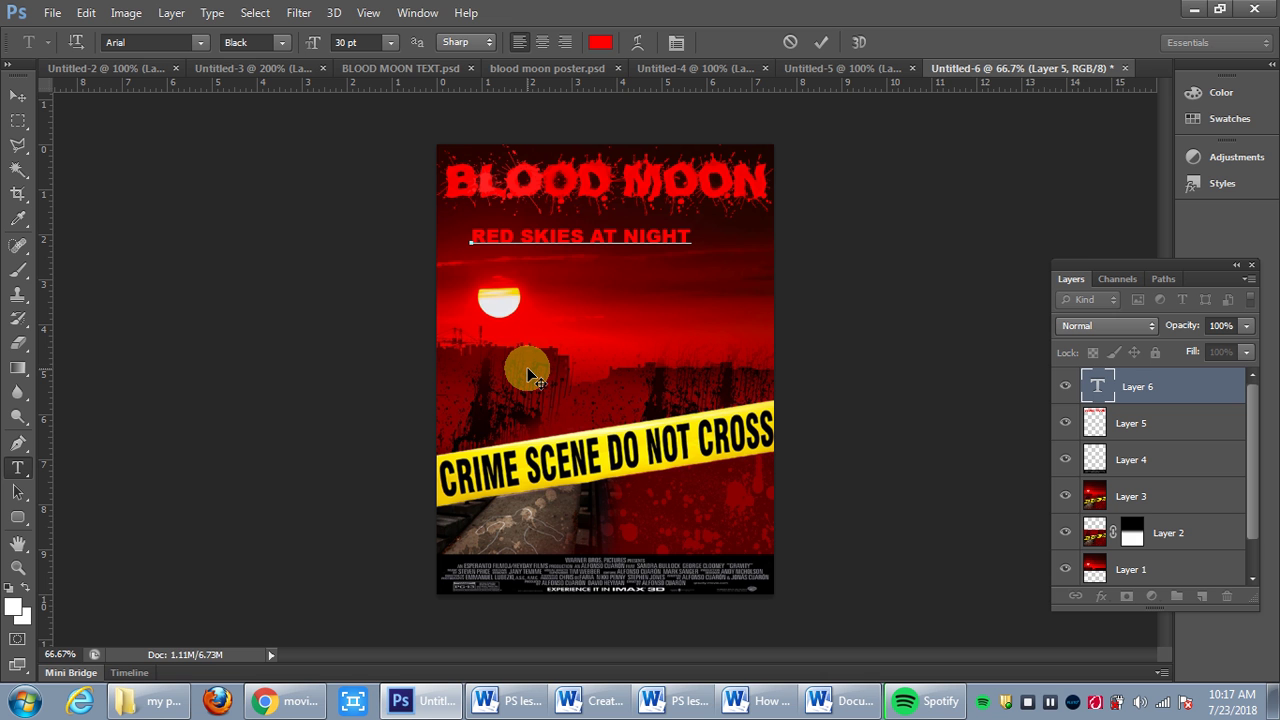
{"action": "key", "text": "Return"}
{"action": "type", "text": "--    IN"}
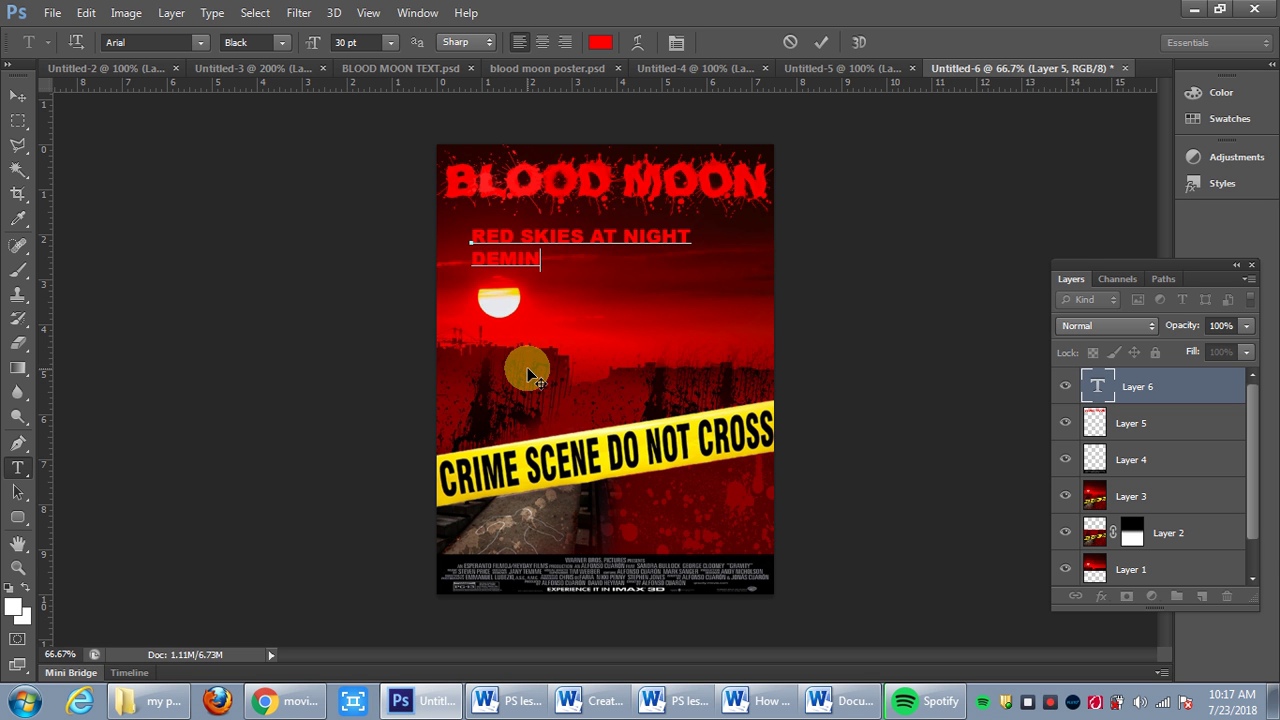
{"action": "type", "text": "'S DELIGHT"}
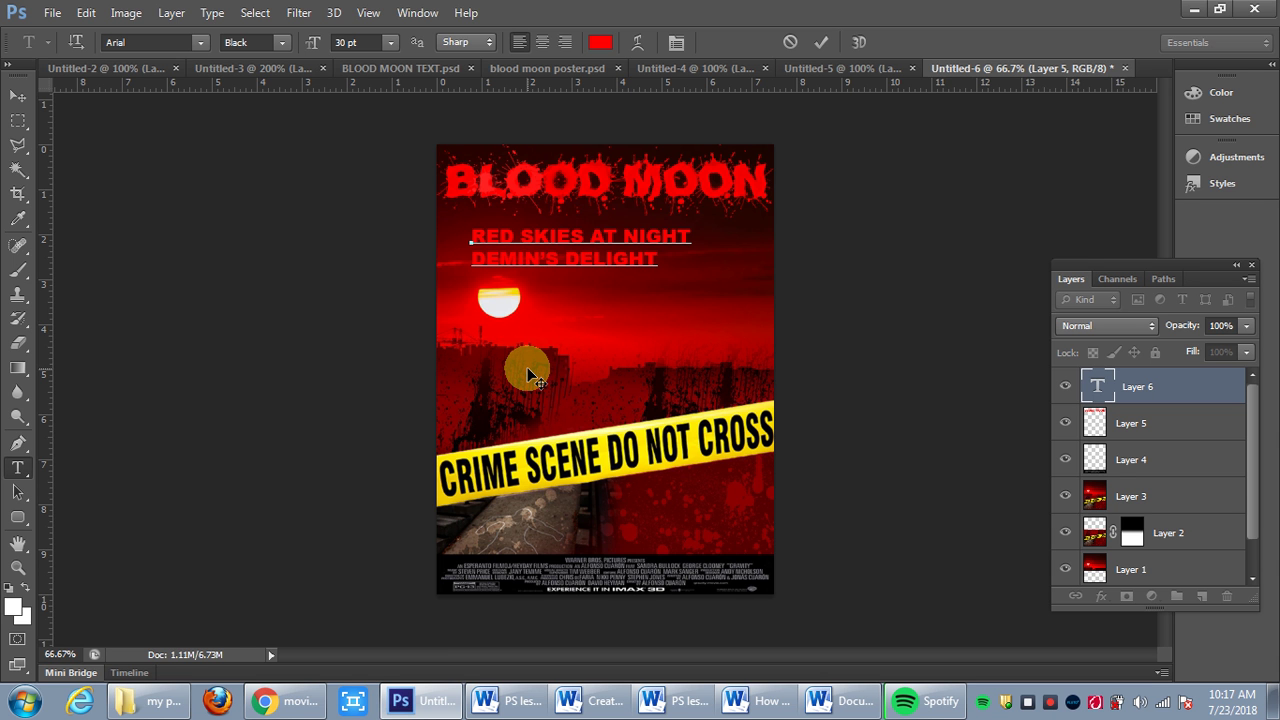
{"action": "left_click_drag", "start_coordinate": [663, 258], "coordinate": [443, 229]}
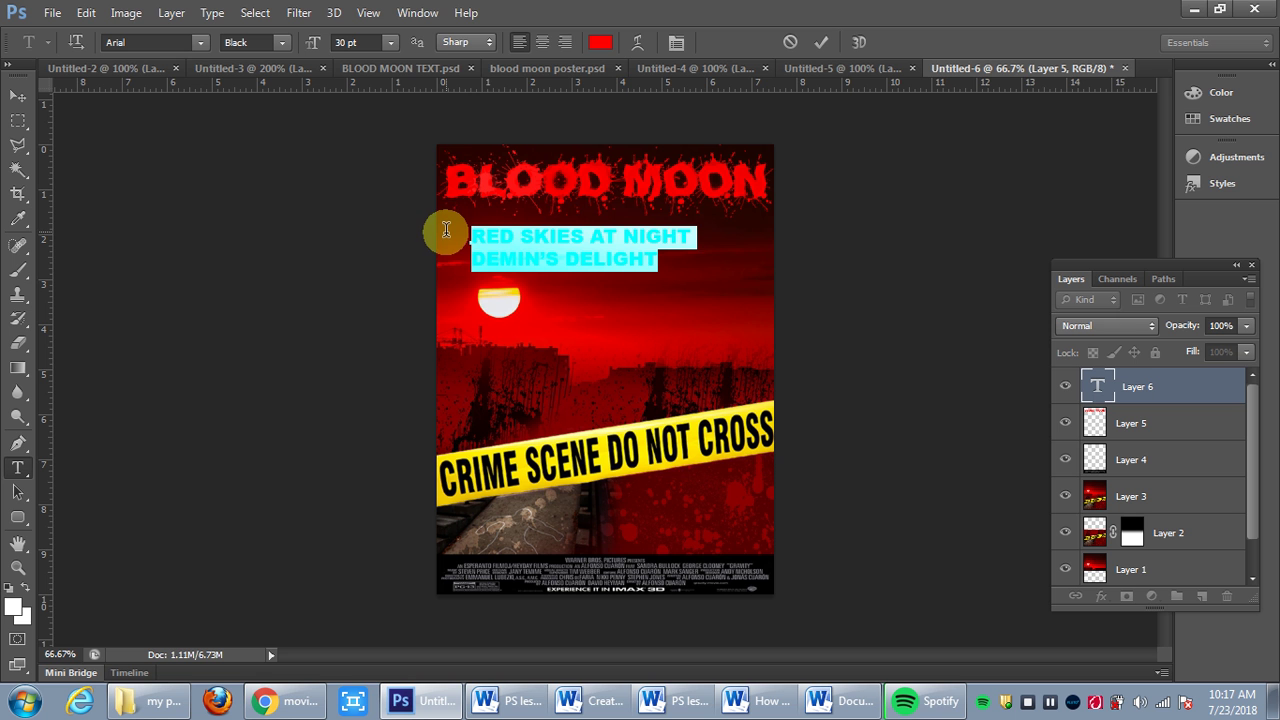
{"action": "left_click", "coordinate": [540, 42]}
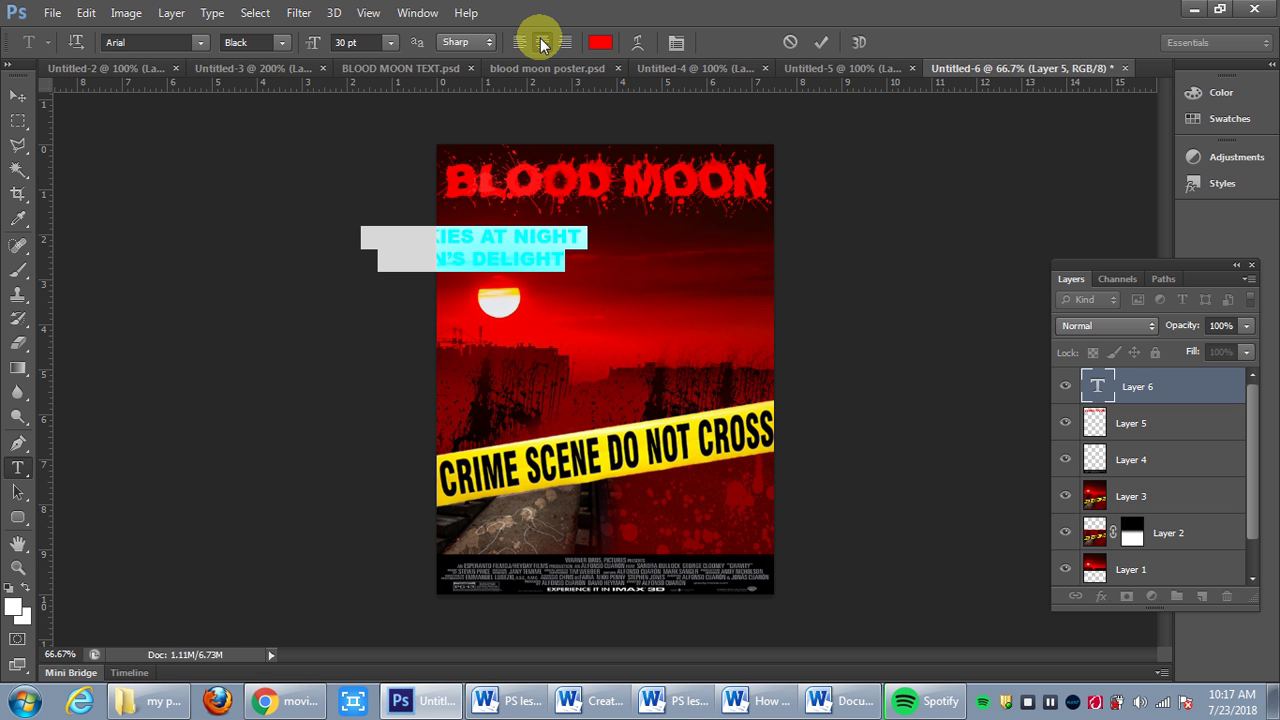
Move the two-line tagline into the poster's horizontal center, just below the BLOOD MOON title
{"action": "left_click", "coordinate": [20, 97]}
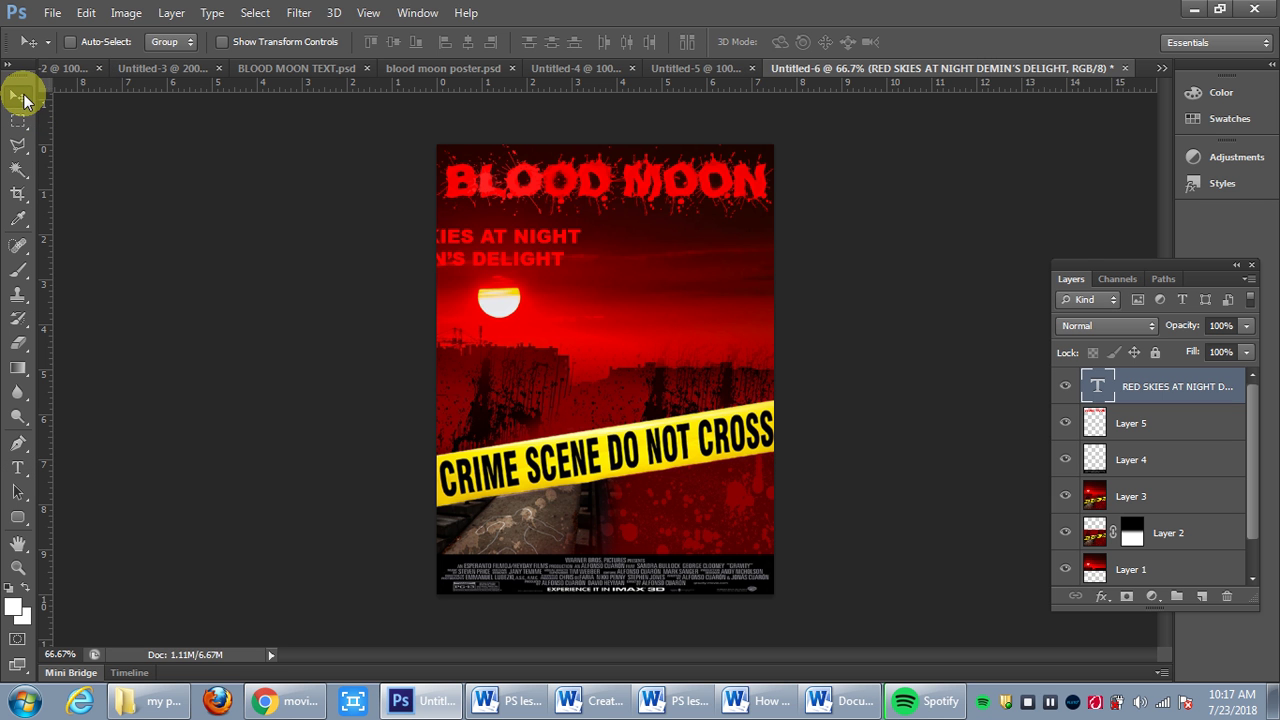
{"action": "left_click_drag", "start_coordinate": [489, 241], "coordinate": [621, 247]}
{"action": "left_click_drag", "start_coordinate": [620, 239], "coordinate": [620, 236]}
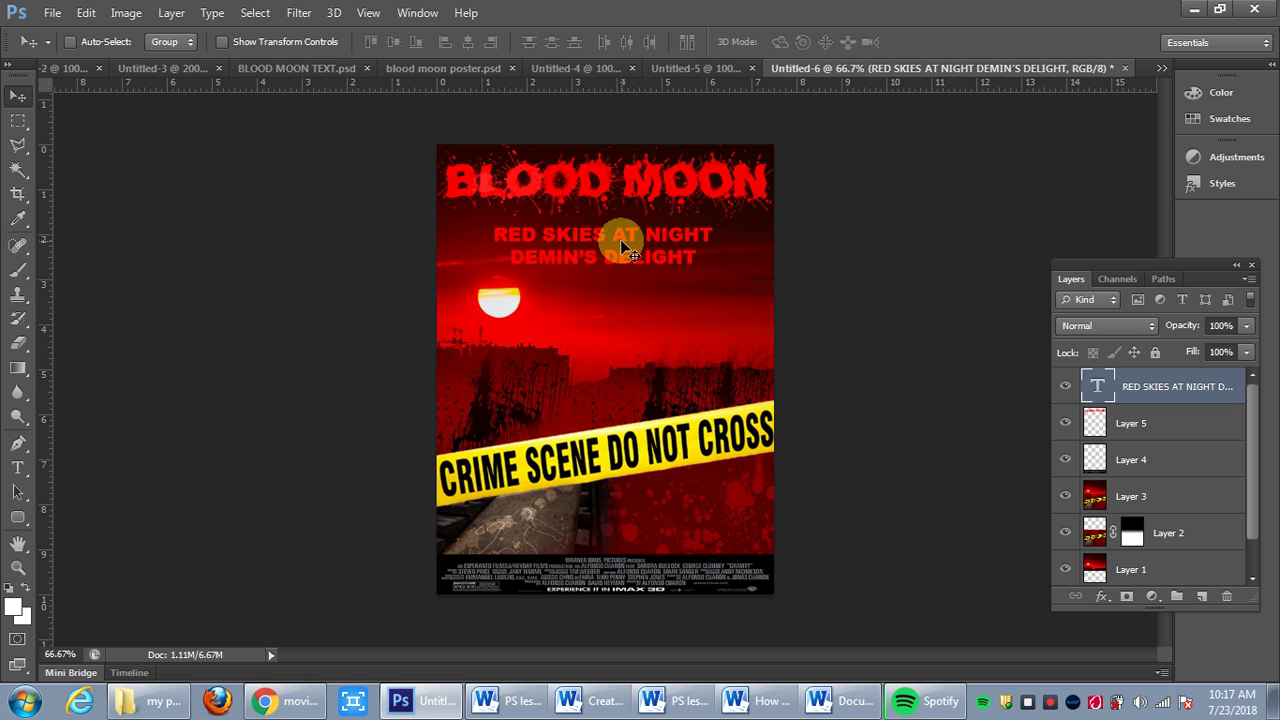
Correct the tagline's second line to "DEMON'S DELIGHT"
{"action": "left_click", "coordinate": [17, 468]}
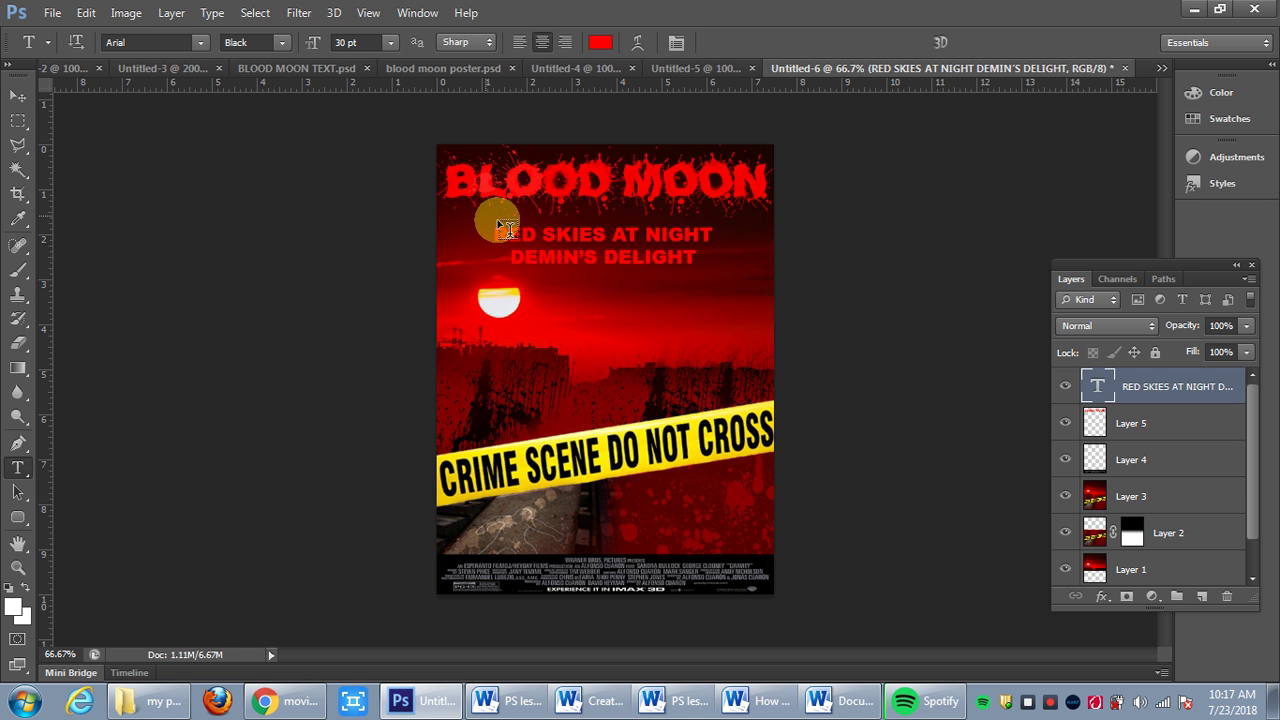
{"action": "left_click", "coordinate": [564, 259]}
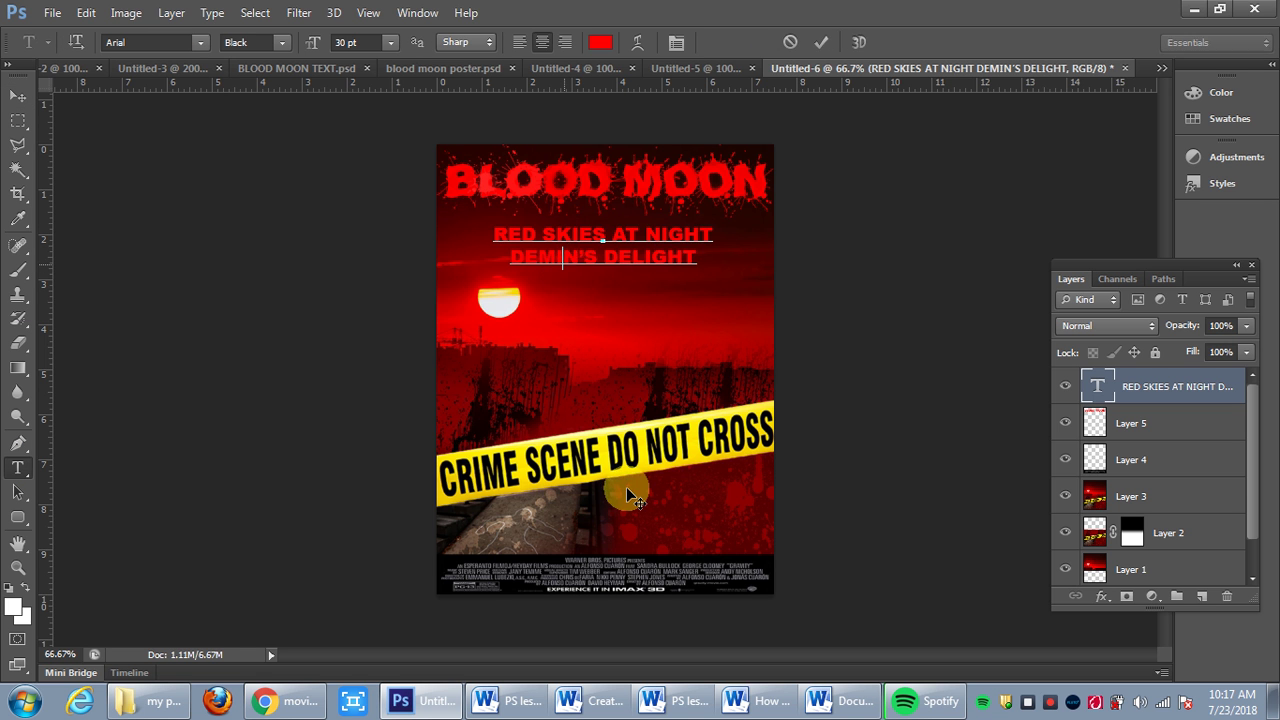
{"action": "key", "text": "Delete"}
{"action": "type", "text": "O"}
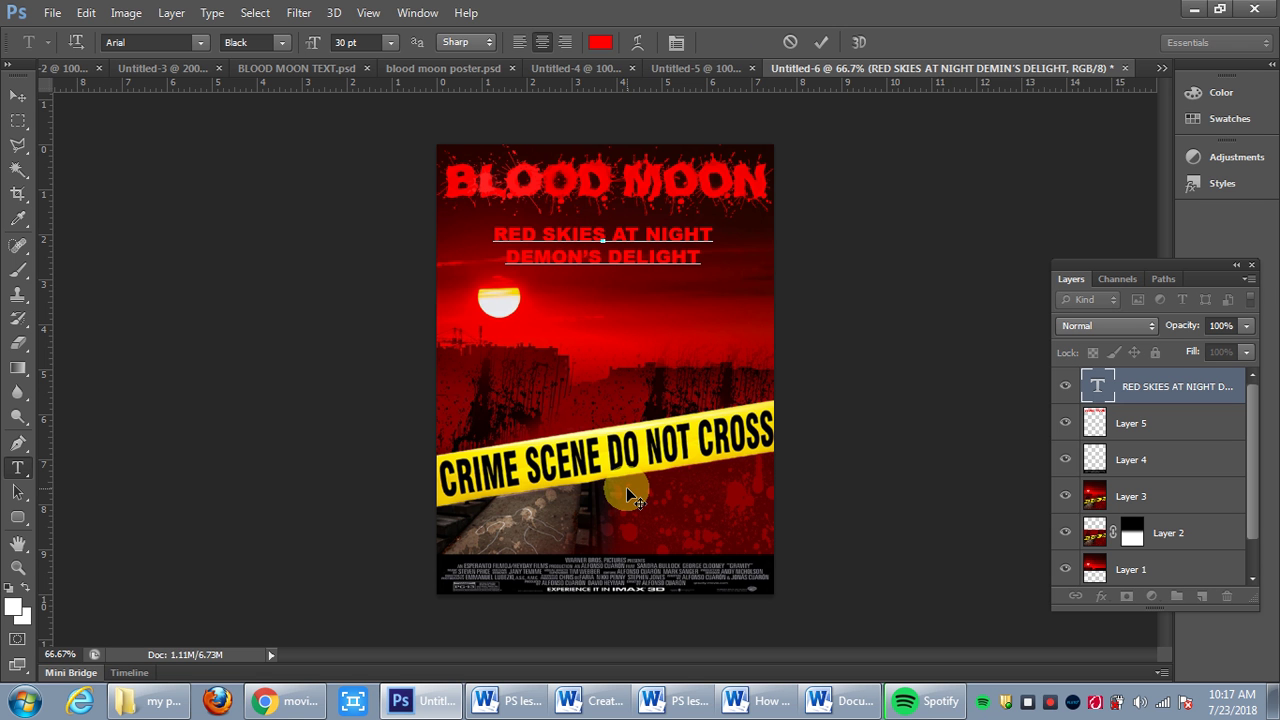
{"action": "left_click", "coordinate": [18, 97]}
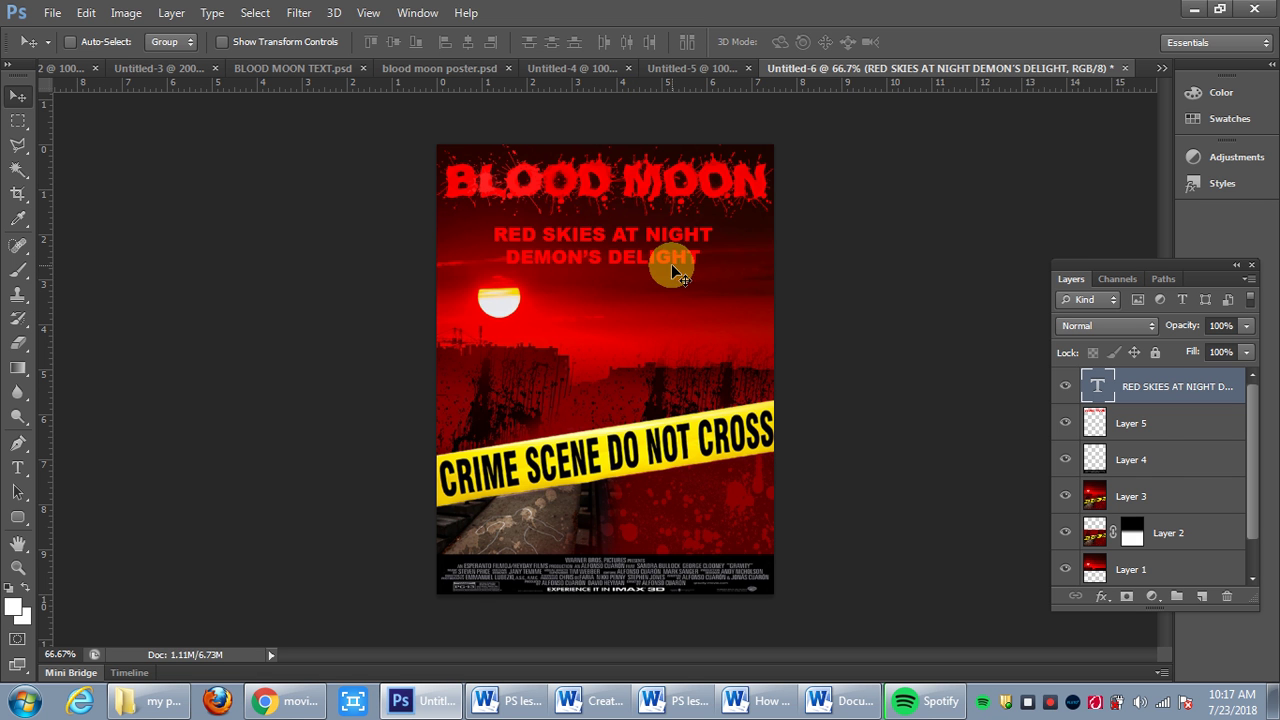
Try a 7 px black outside stroke on the tagline layer
{"action": "left_click", "coordinate": [1100, 600]}
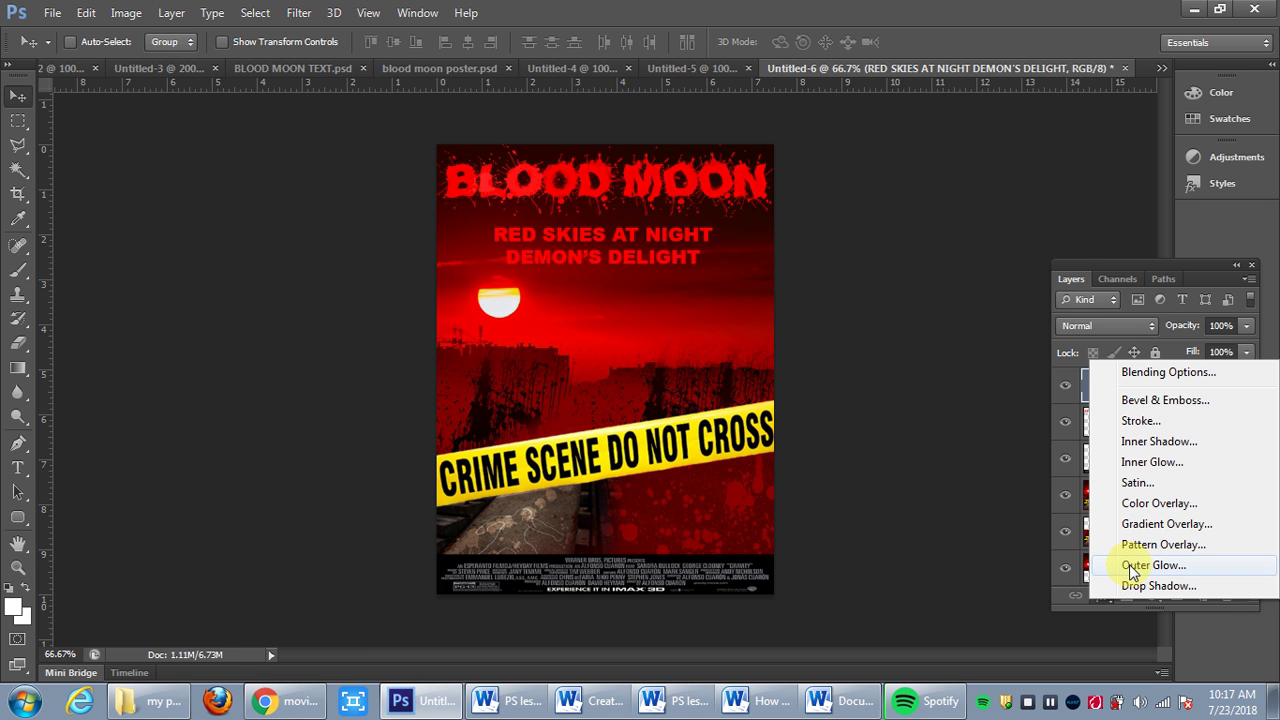
{"action": "left_click", "coordinate": [1150, 424]}
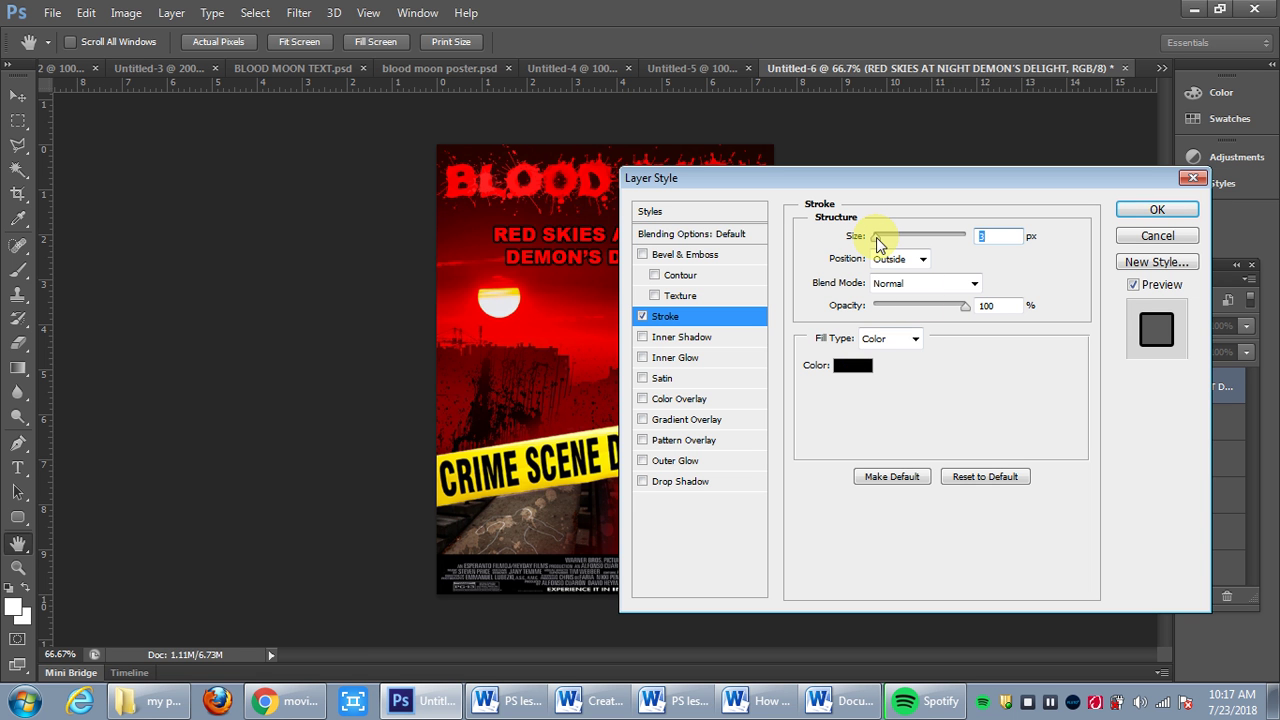
{"action": "left_click_drag", "start_coordinate": [876, 237], "coordinate": [880, 243]}
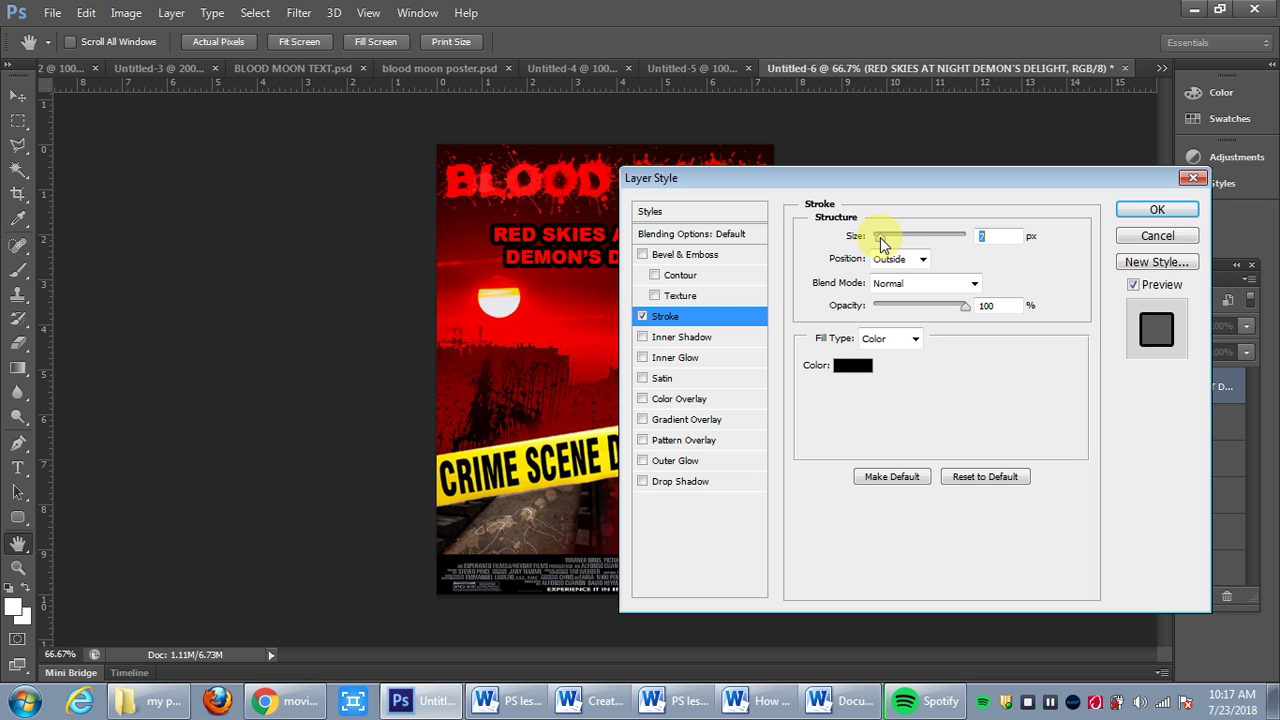
{"action": "left_click", "coordinate": [642, 318]}
{"action": "left_click", "coordinate": [643, 318]}
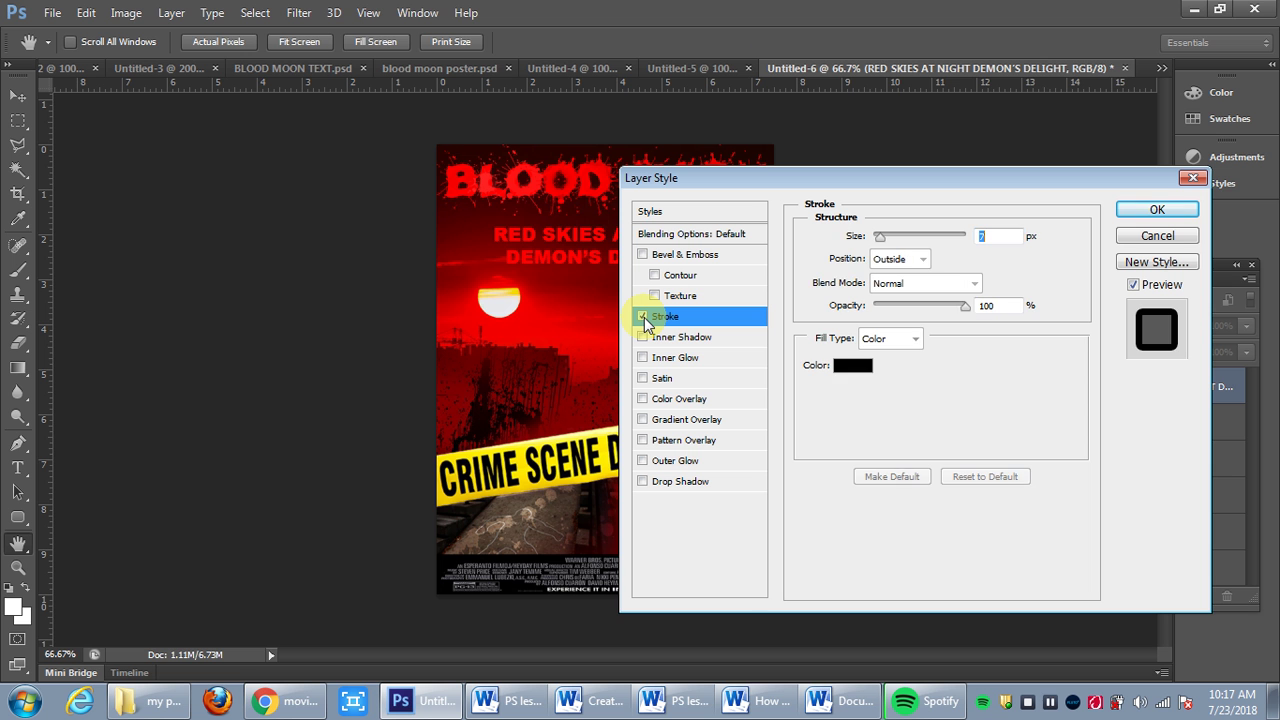
{"action": "left_click", "coordinate": [643, 318]}
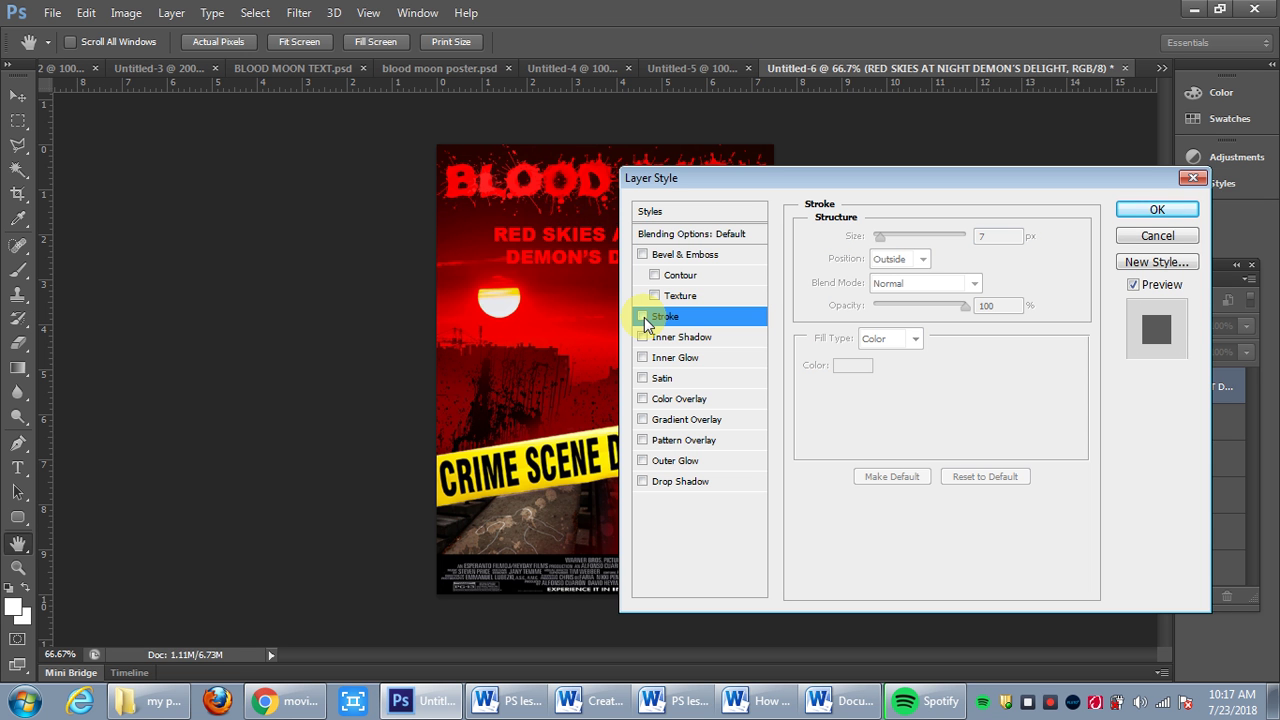
Apply a black outer glow to the tagline with Normal blend mode, 9% spread and 27 px size
{"action": "left_click", "coordinate": [662, 462]}
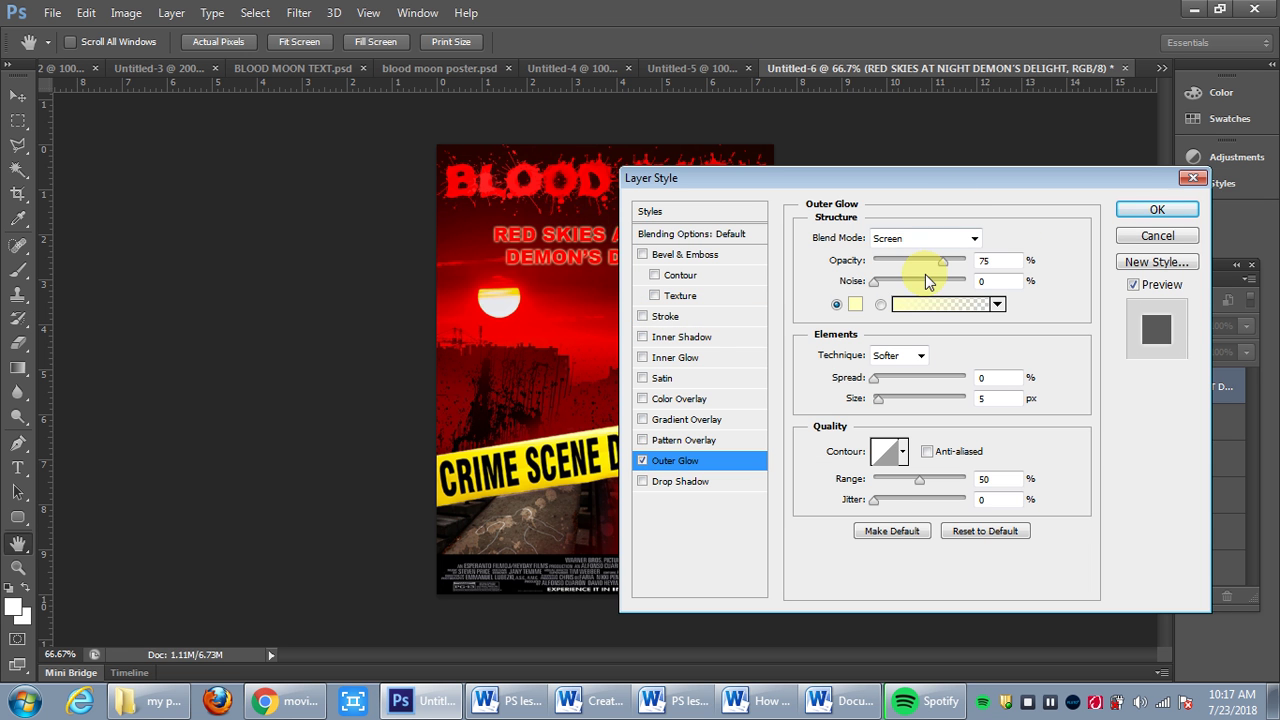
{"action": "left_click", "coordinate": [972, 239]}
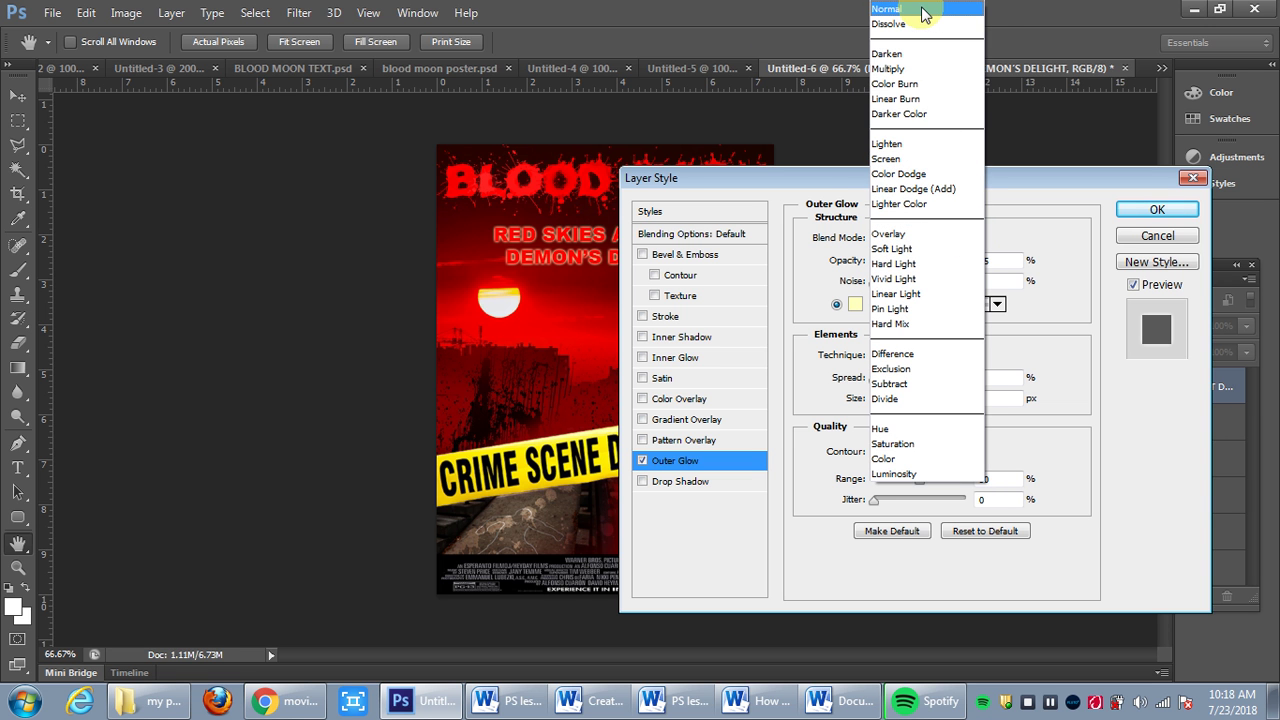
{"action": "left_click", "coordinate": [922, 14]}
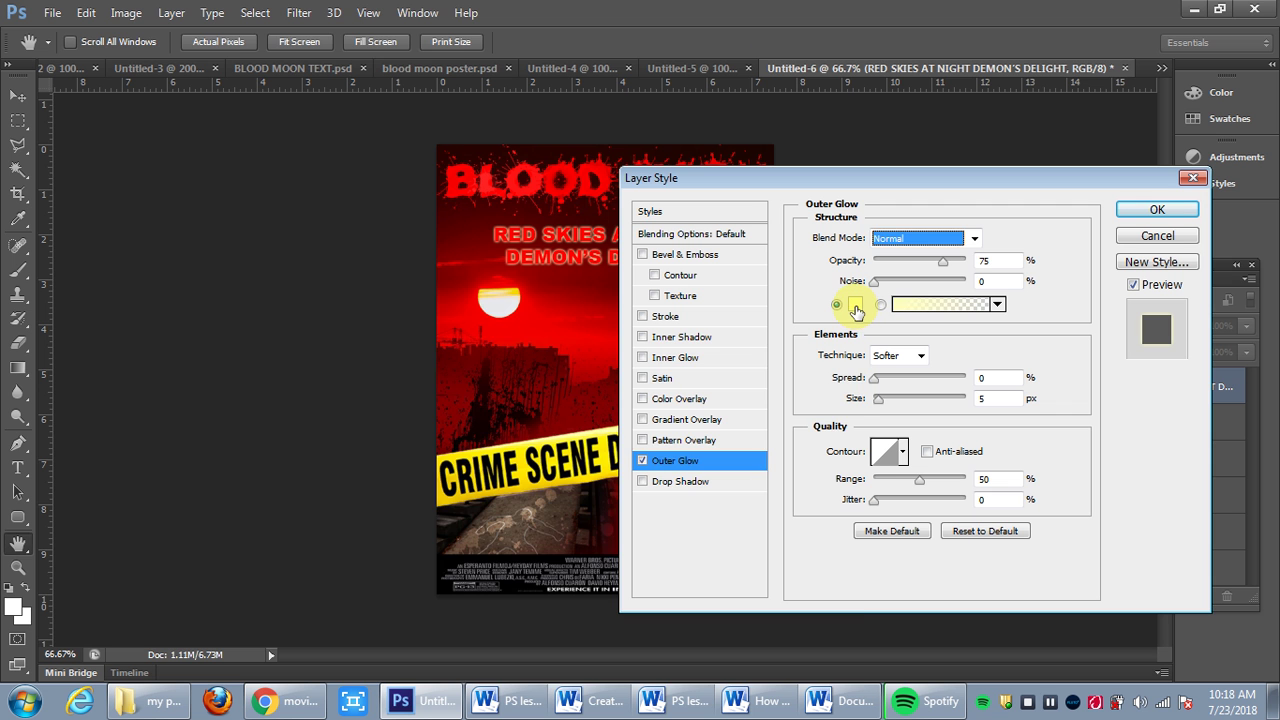
{"action": "left_click", "coordinate": [855, 305]}
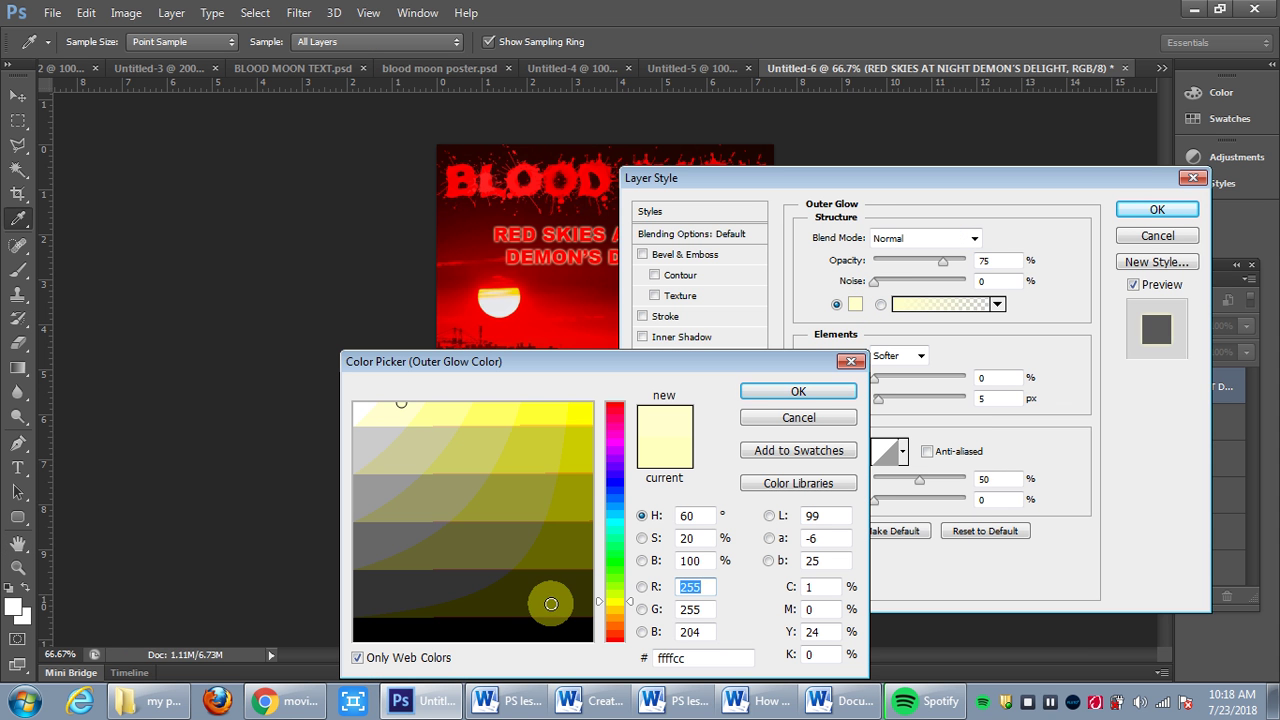
{"action": "left_click", "coordinate": [553, 625]}
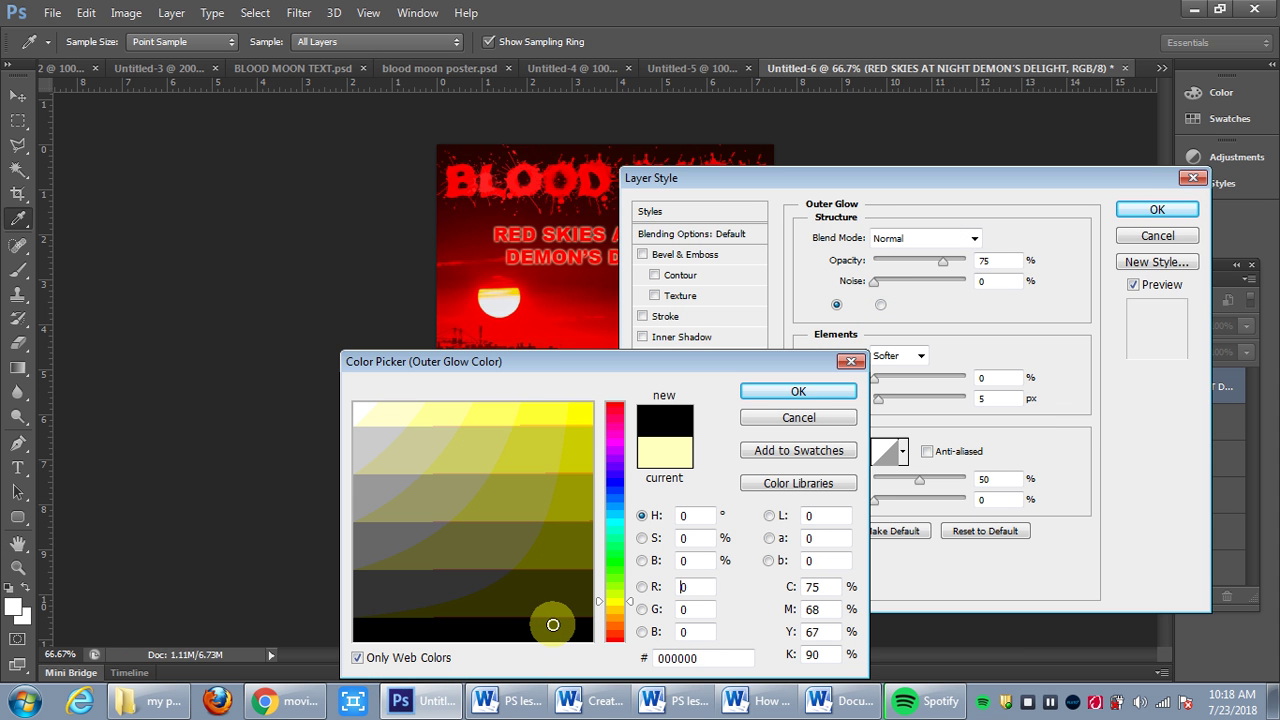
{"action": "left_click", "coordinate": [810, 392]}
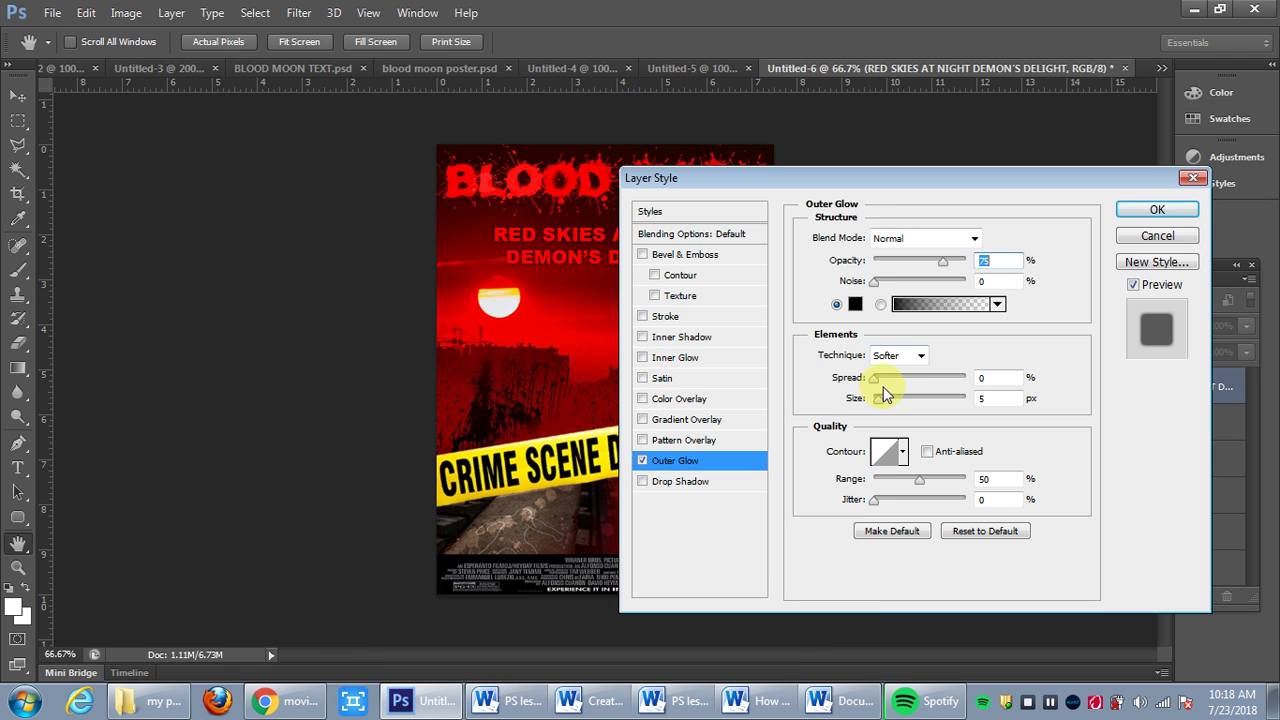
{"action": "mouse_move", "coordinate": [875, 378]}
{"action": "left_mouse_down"}
{"action": "mouse_move", "coordinate": [882, 410]}
{"action": "mouse_move", "coordinate": [887, 399]}
{"action": "left_mouse_up"}
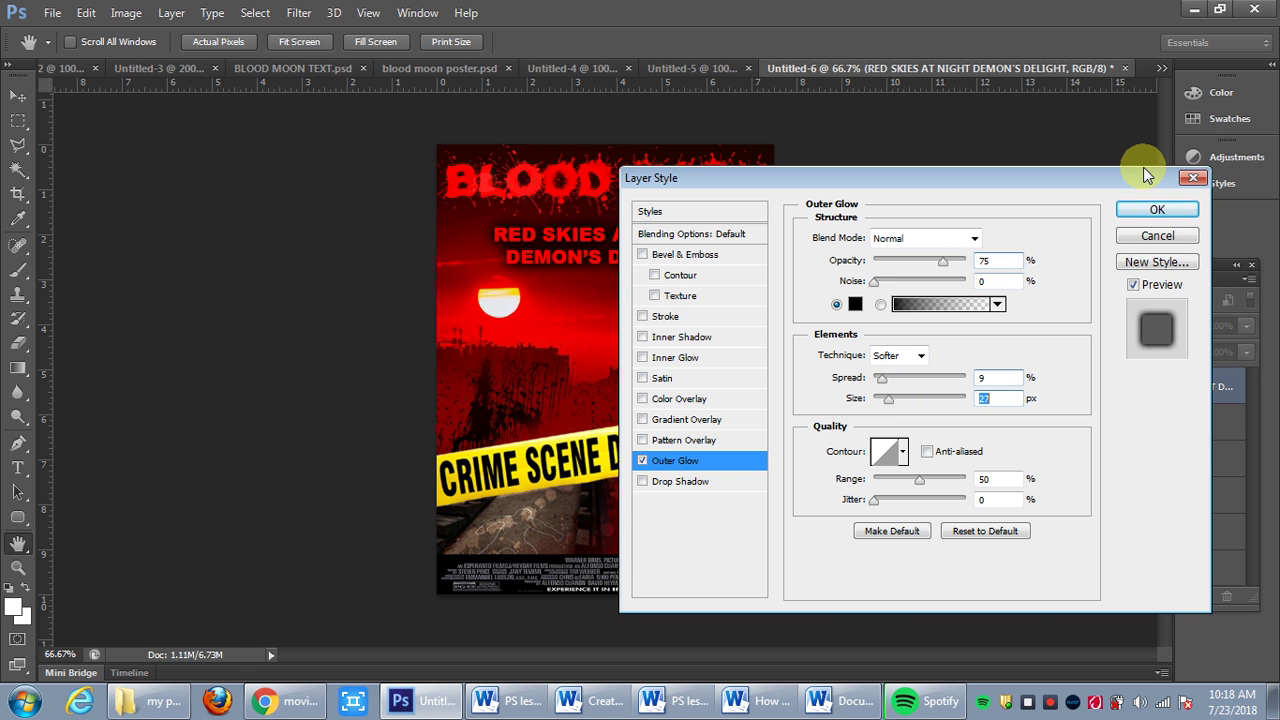
{"action": "left_click", "coordinate": [1158, 210]}
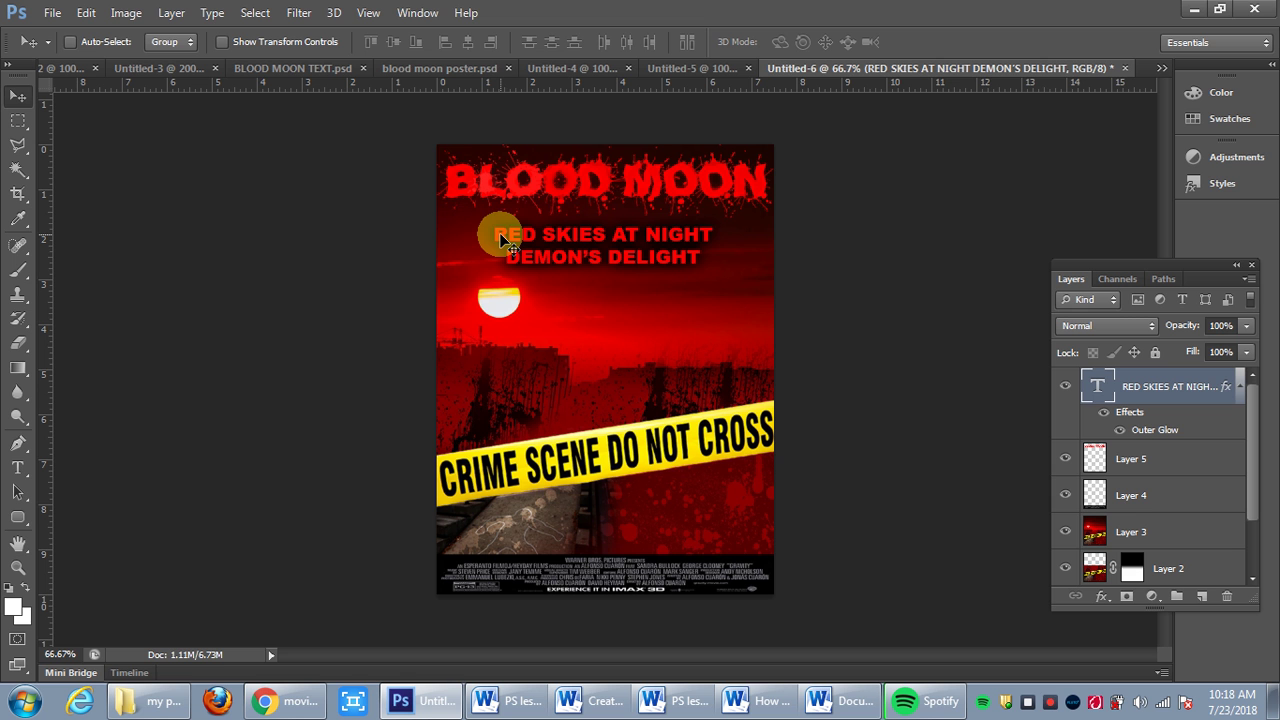
{"action": "left_click", "coordinate": [18, 470]}
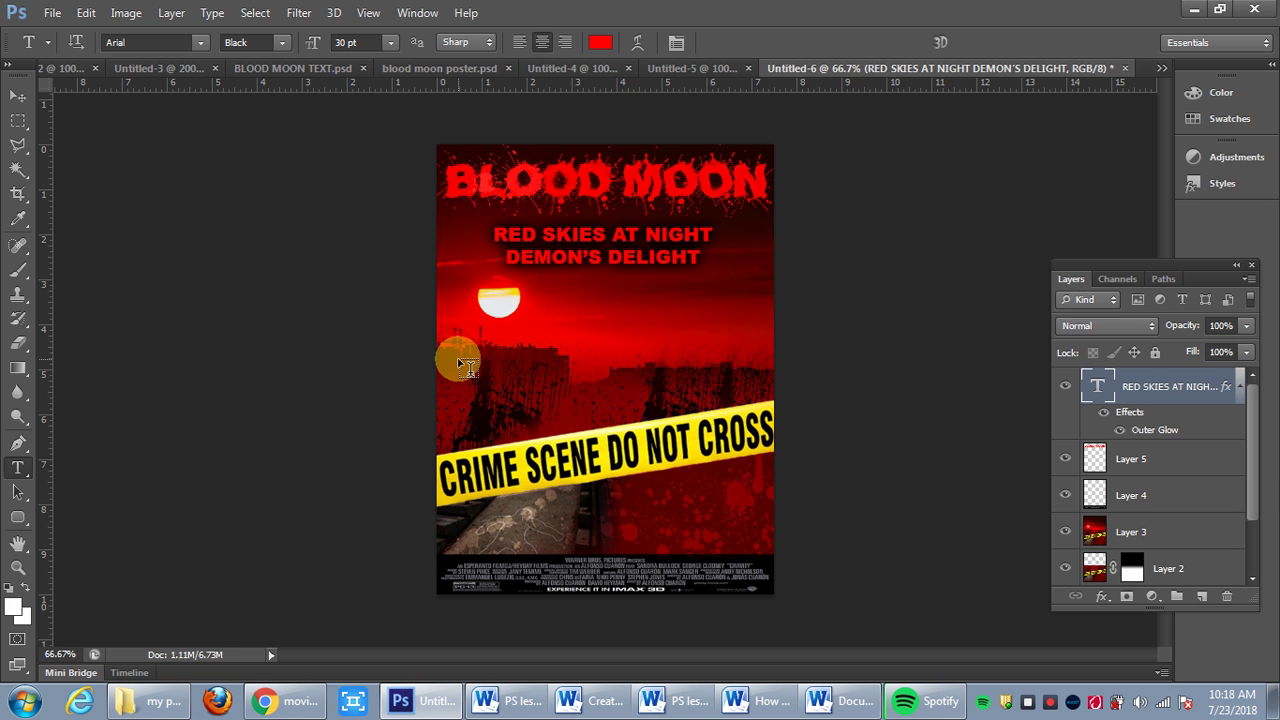
{"action": "left_click", "coordinate": [599, 43]}
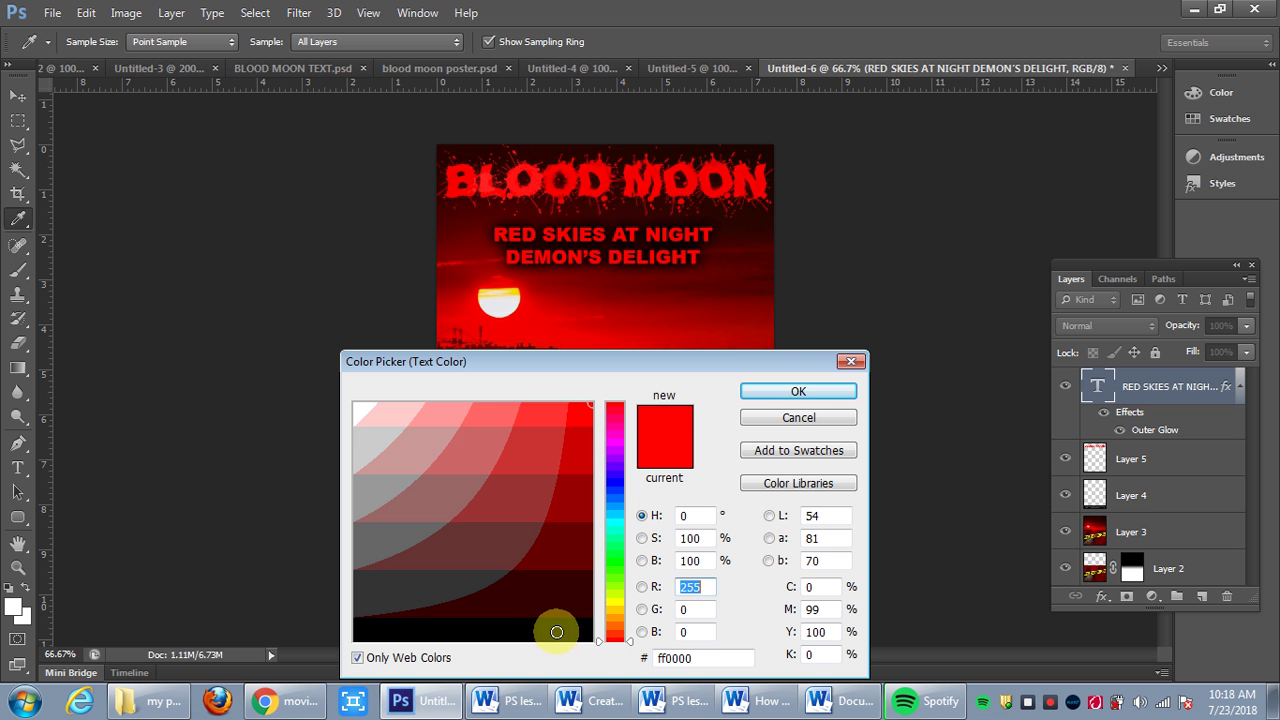
{"action": "left_click", "coordinate": [557, 632]}
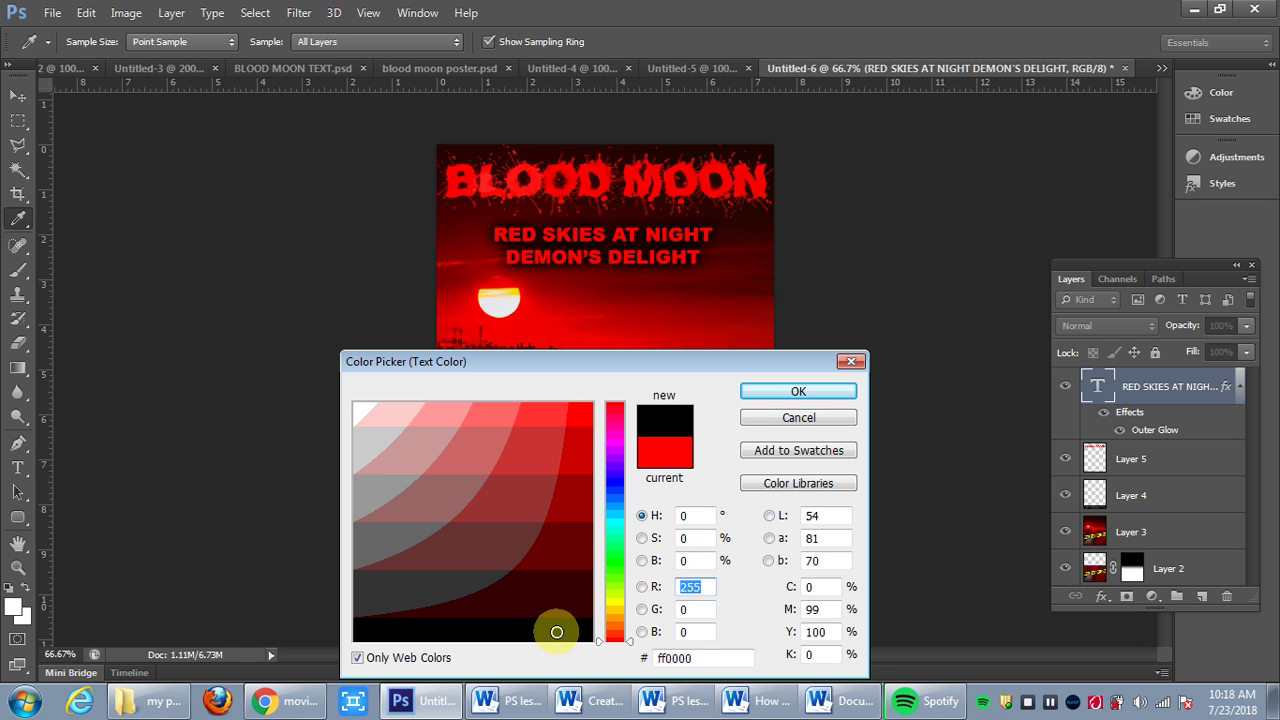
{"action": "left_click", "coordinate": [797, 422]}
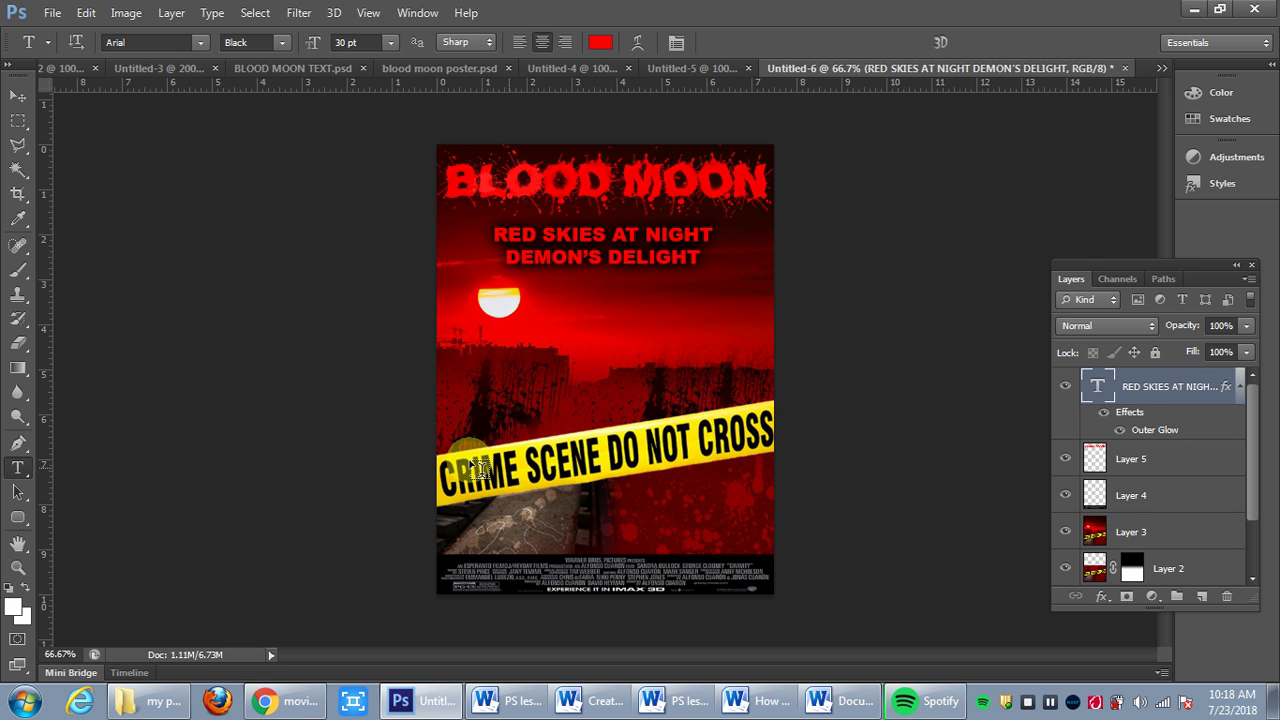
Add black two-line text "STARRING" / "BRAD PITT AND JENNIFER LOPEZ" and center it across the poster just below the sun
{"action": "left_click", "coordinate": [484, 402]}
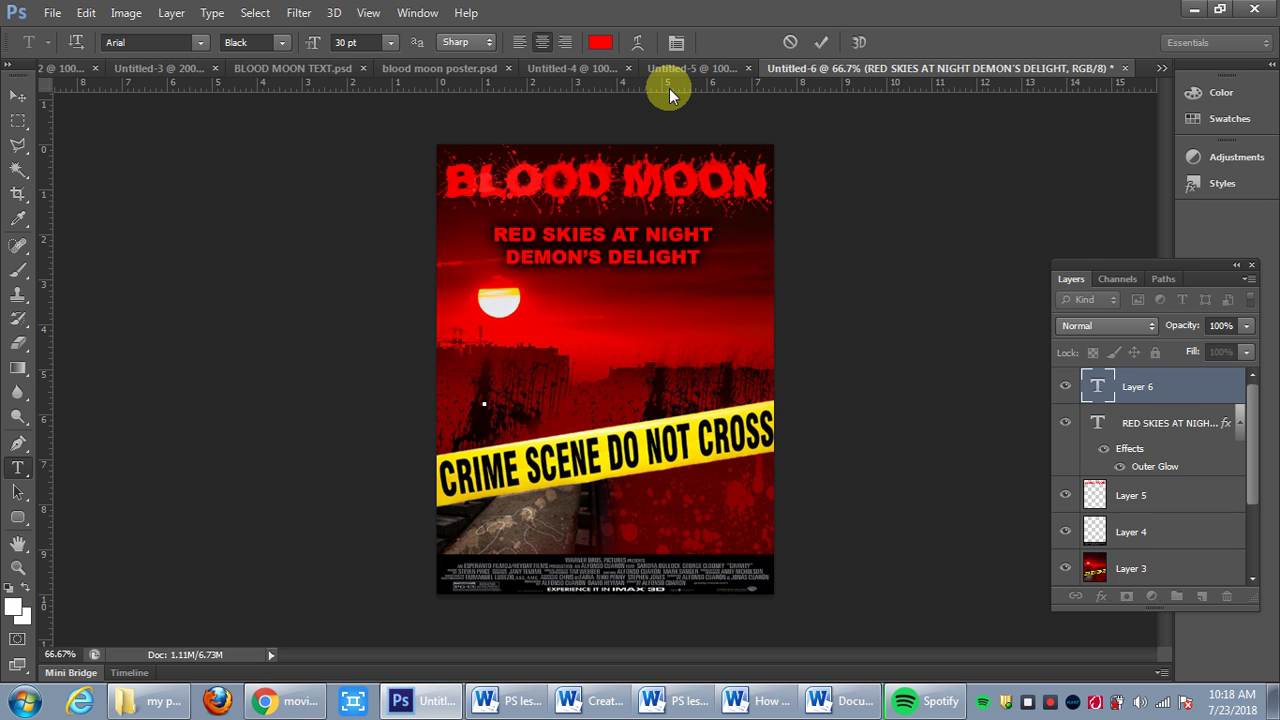
{"action": "left_click", "coordinate": [600, 43]}
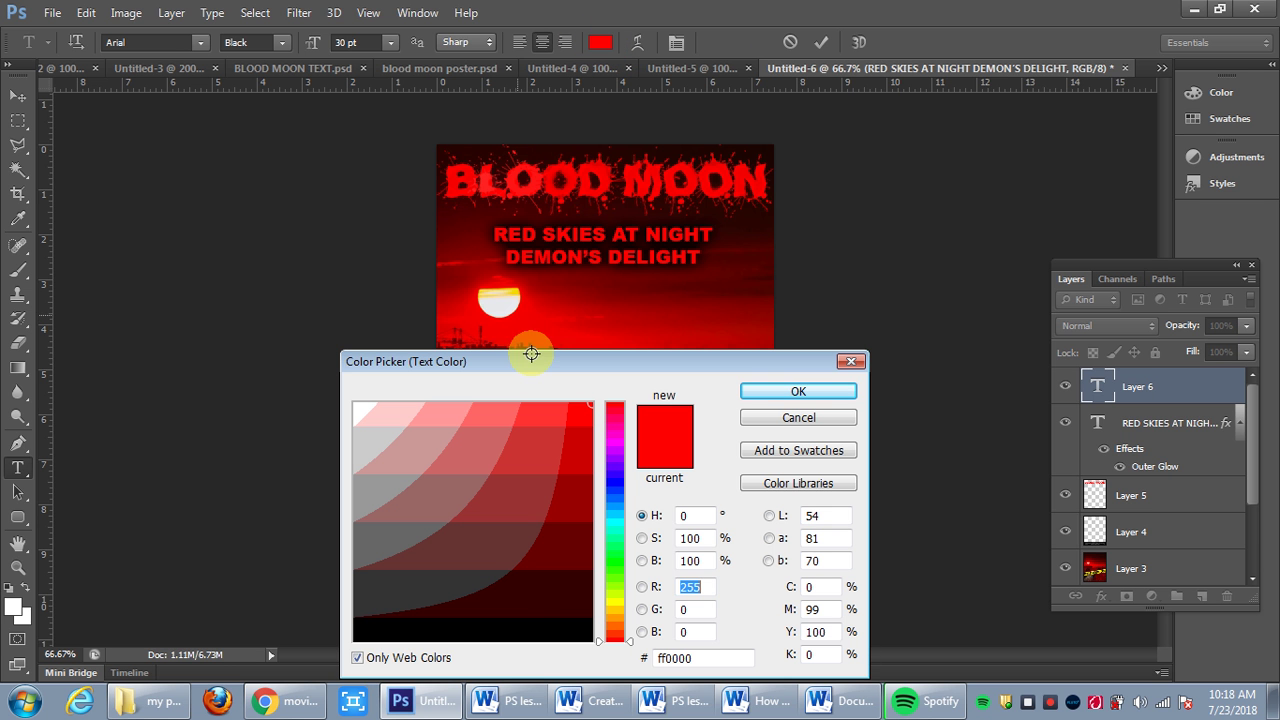
{"action": "left_click", "coordinate": [525, 631]}
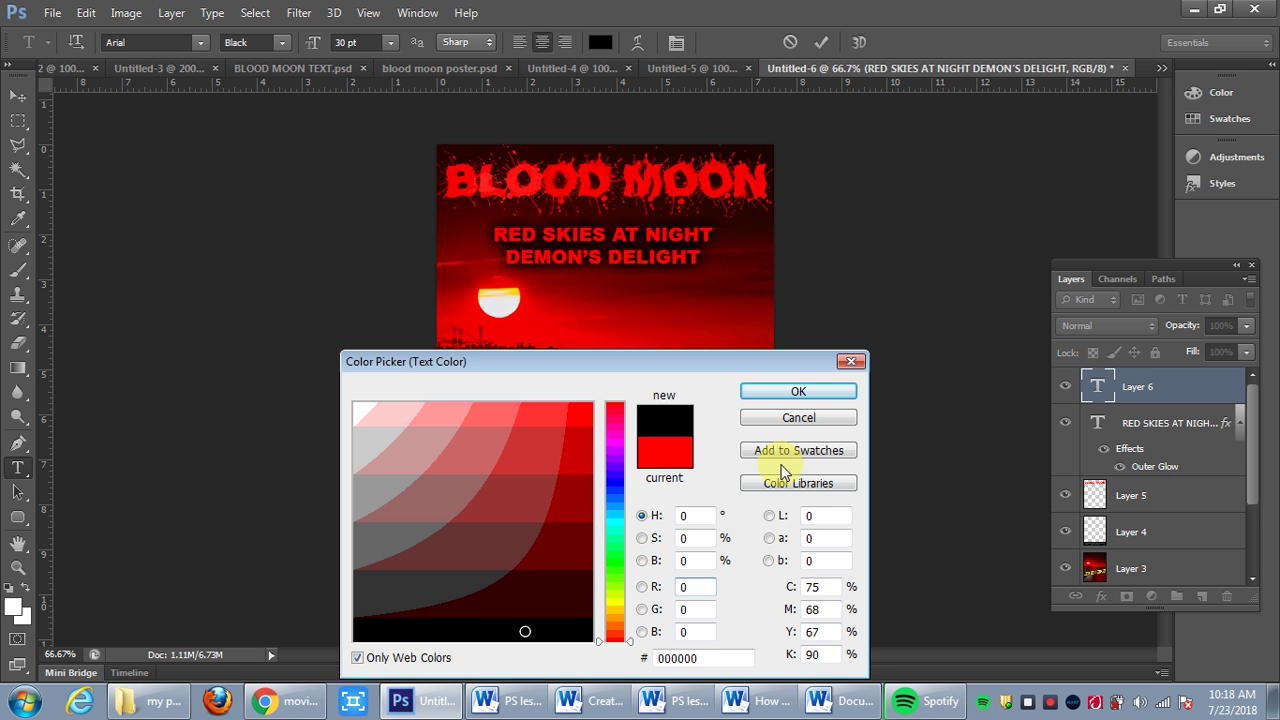
{"action": "left_click", "coordinate": [797, 391]}
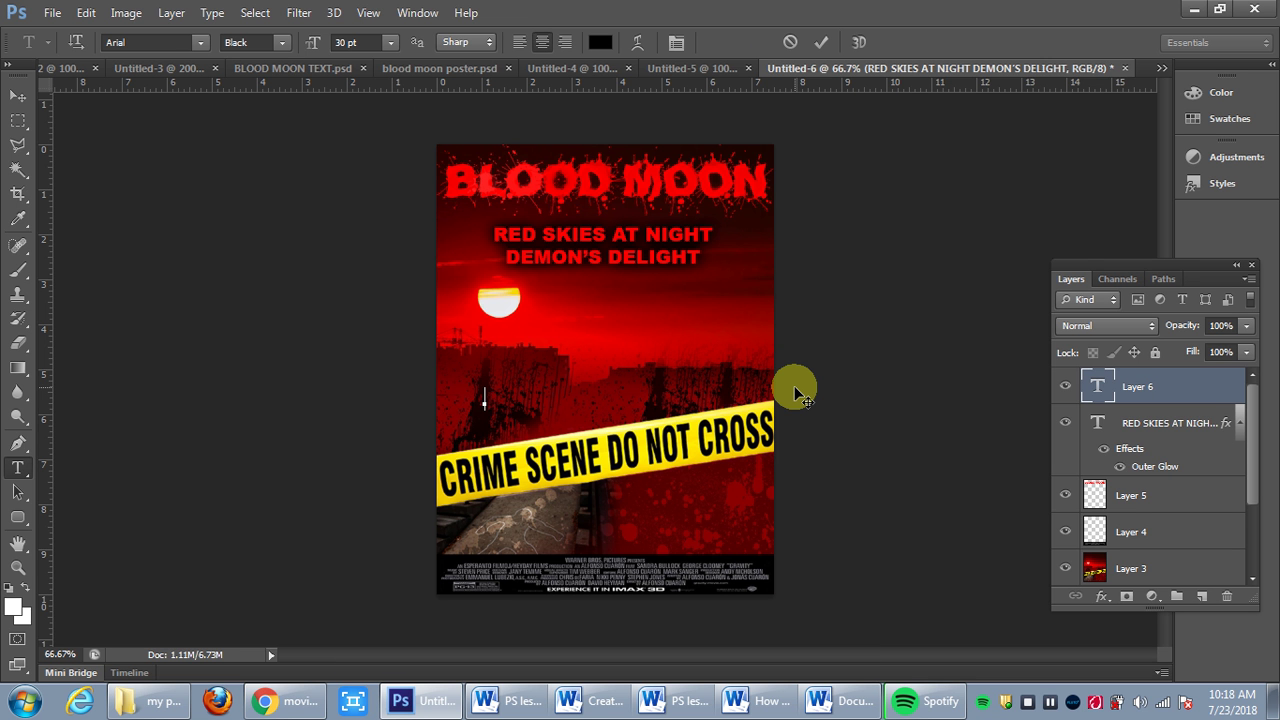
{"action": "type", "text": "RRING"}
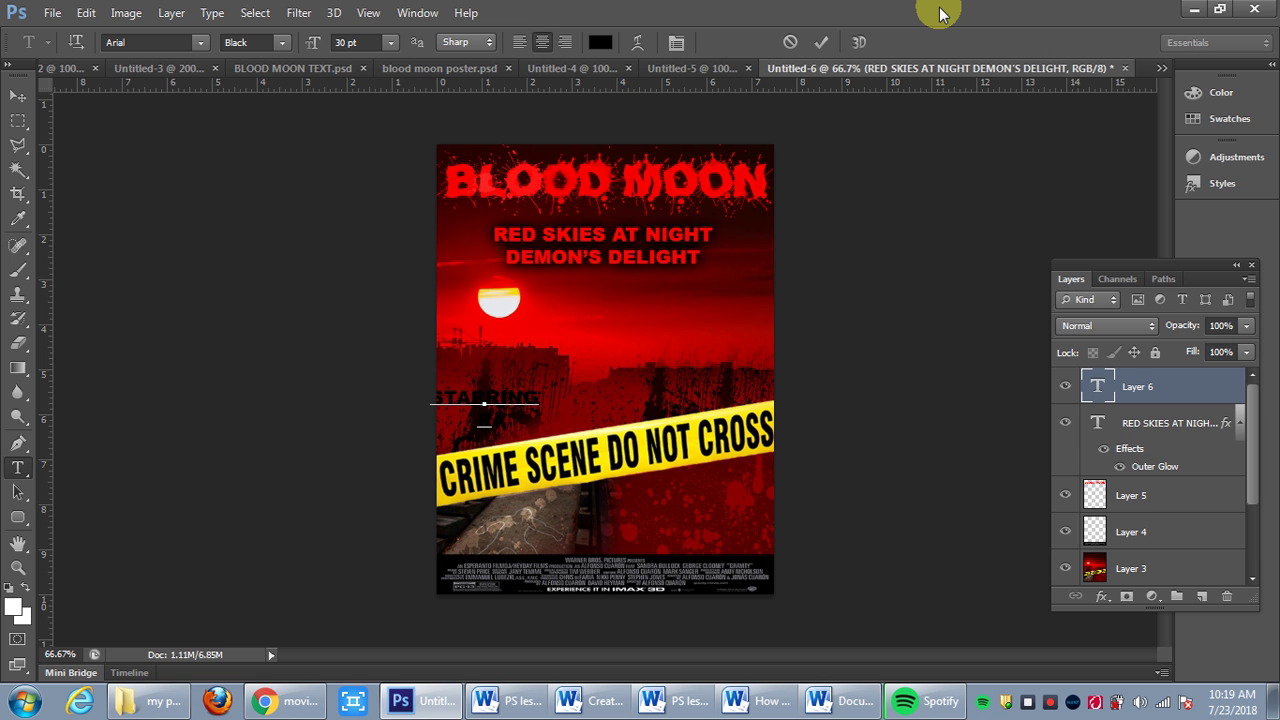
{"action": "type", "text": "BRAD PITT AND"}
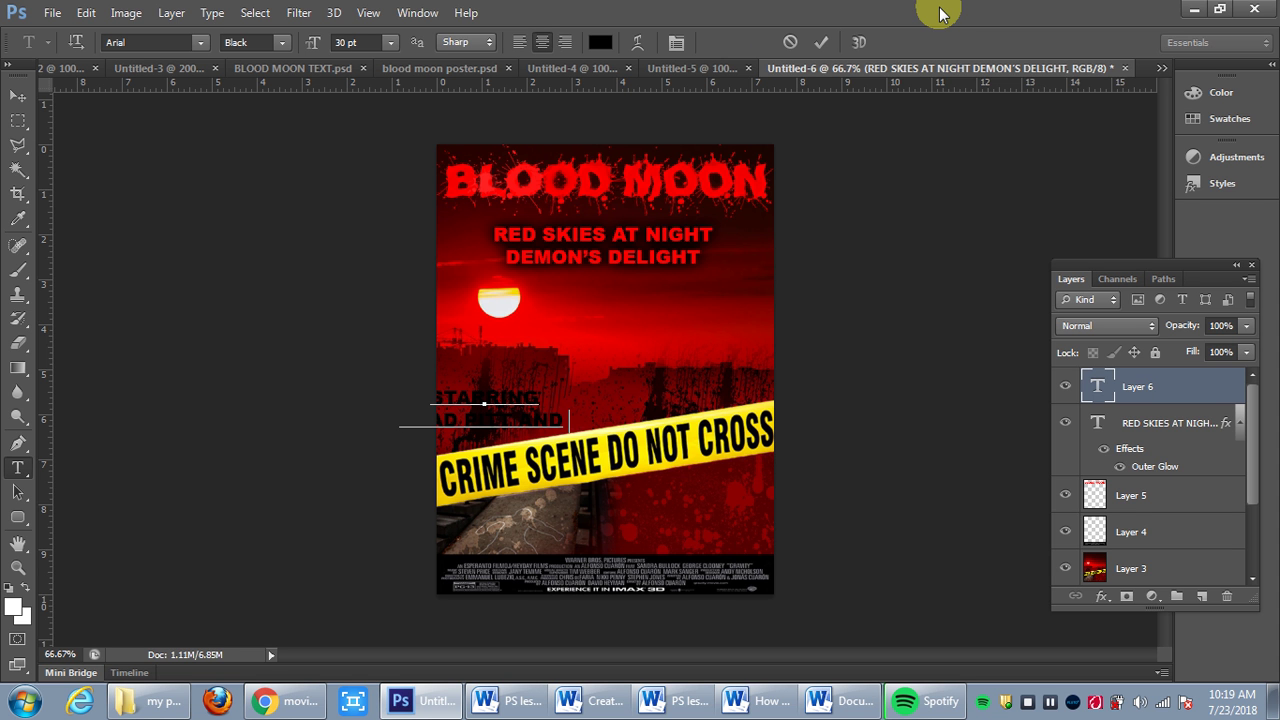
{"action": "type", "text": " JENNIFER"}
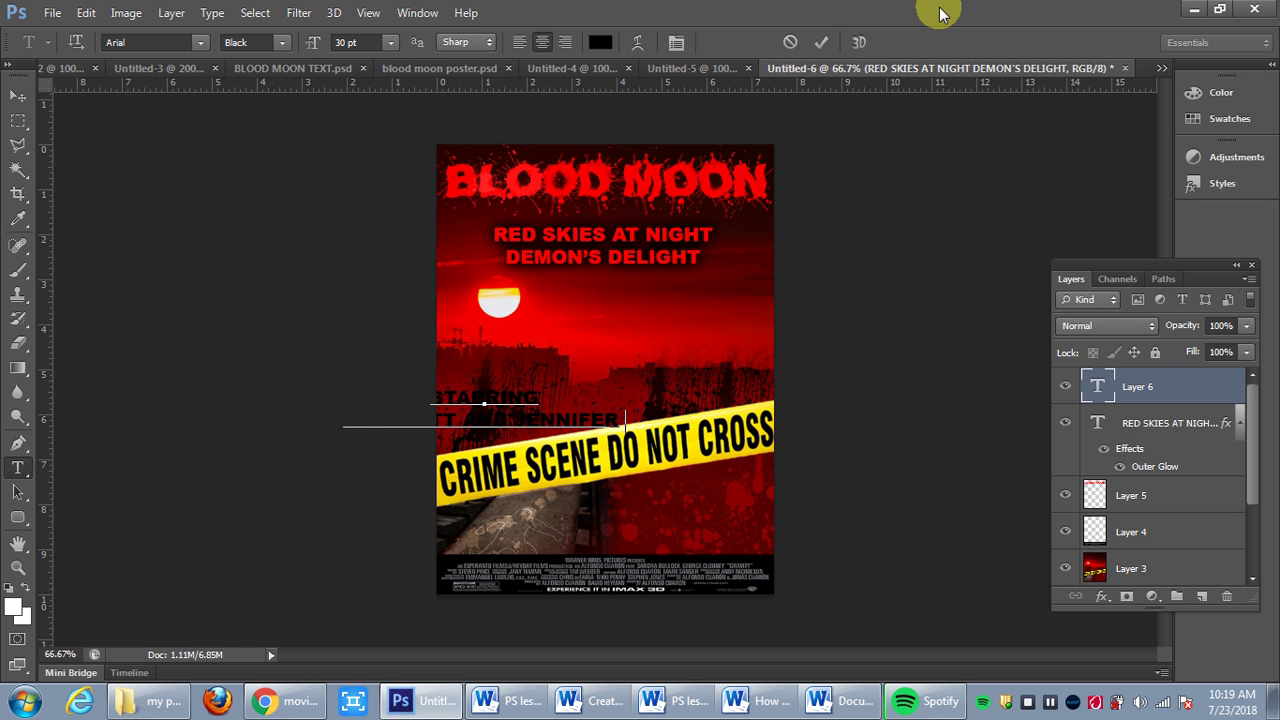
{"action": "type", "text": " LOPEZ"}
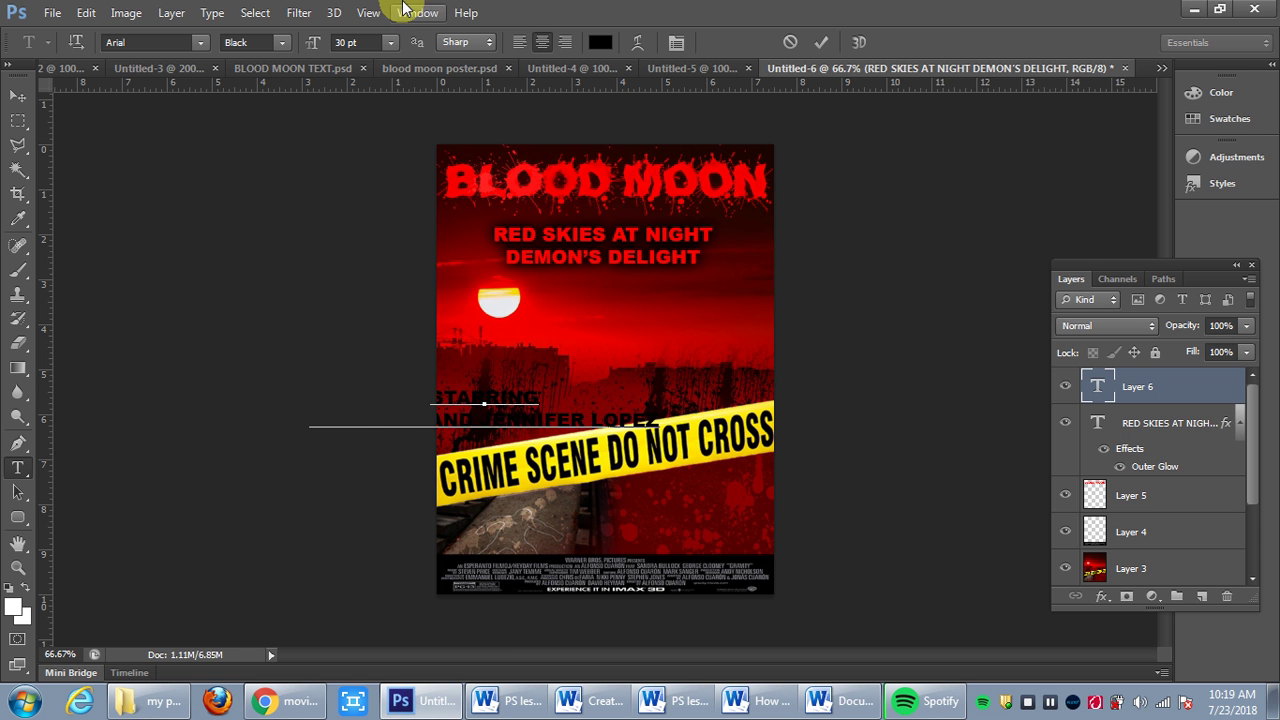
{"action": "left_click", "coordinate": [17, 95]}
{"action": "left_click_drag", "start_coordinate": [557, 402], "coordinate": [643, 346]}
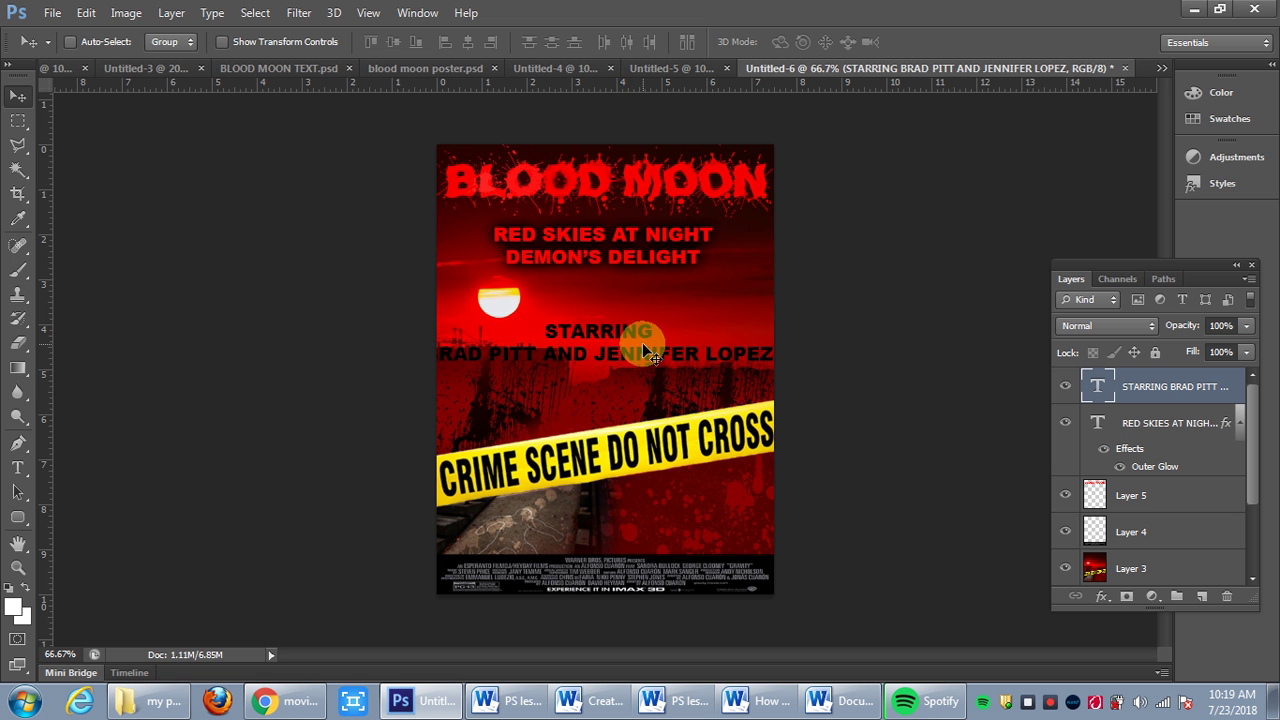
Reduce both lines of the "STARRING" text to a font size of 24 pt
{"action": "left_click", "coordinate": [18, 467]}
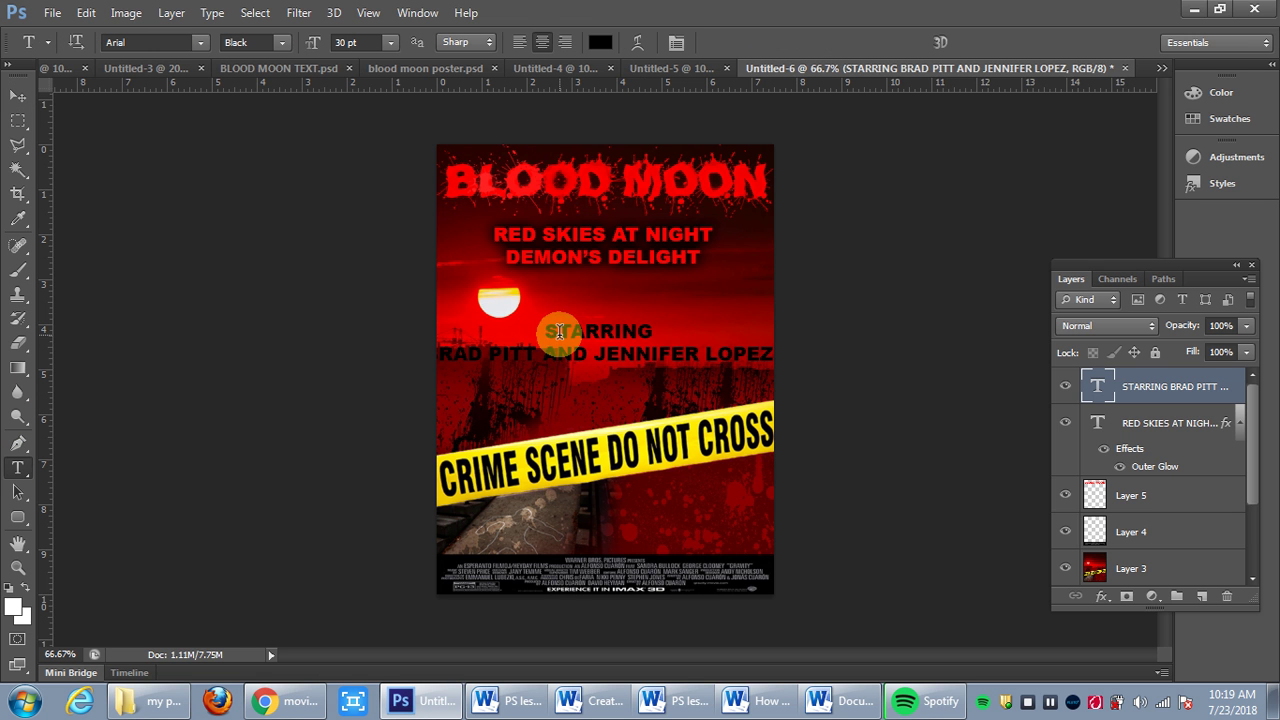
{"action": "triple_click", "coordinate": [587, 350]}
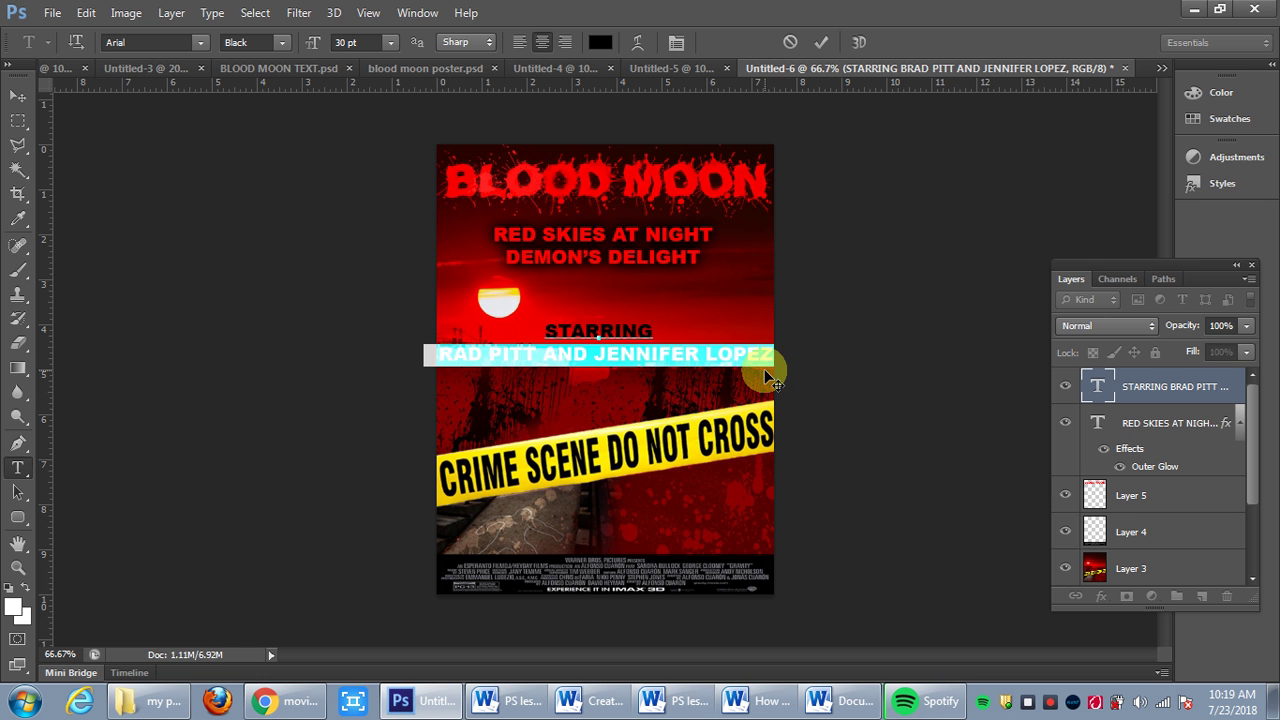
{"action": "left_click_drag", "start_coordinate": [775, 355], "coordinate": [443, 314]}
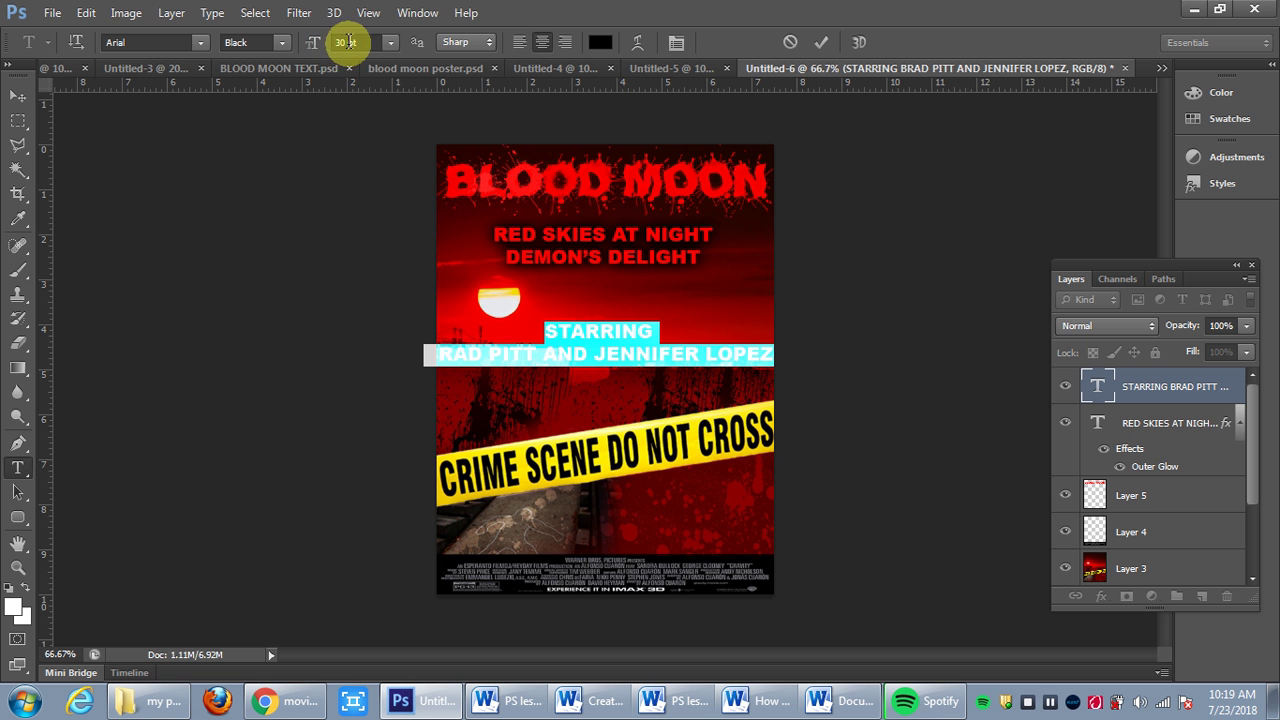
{"action": "left_click", "coordinate": [390, 42]}
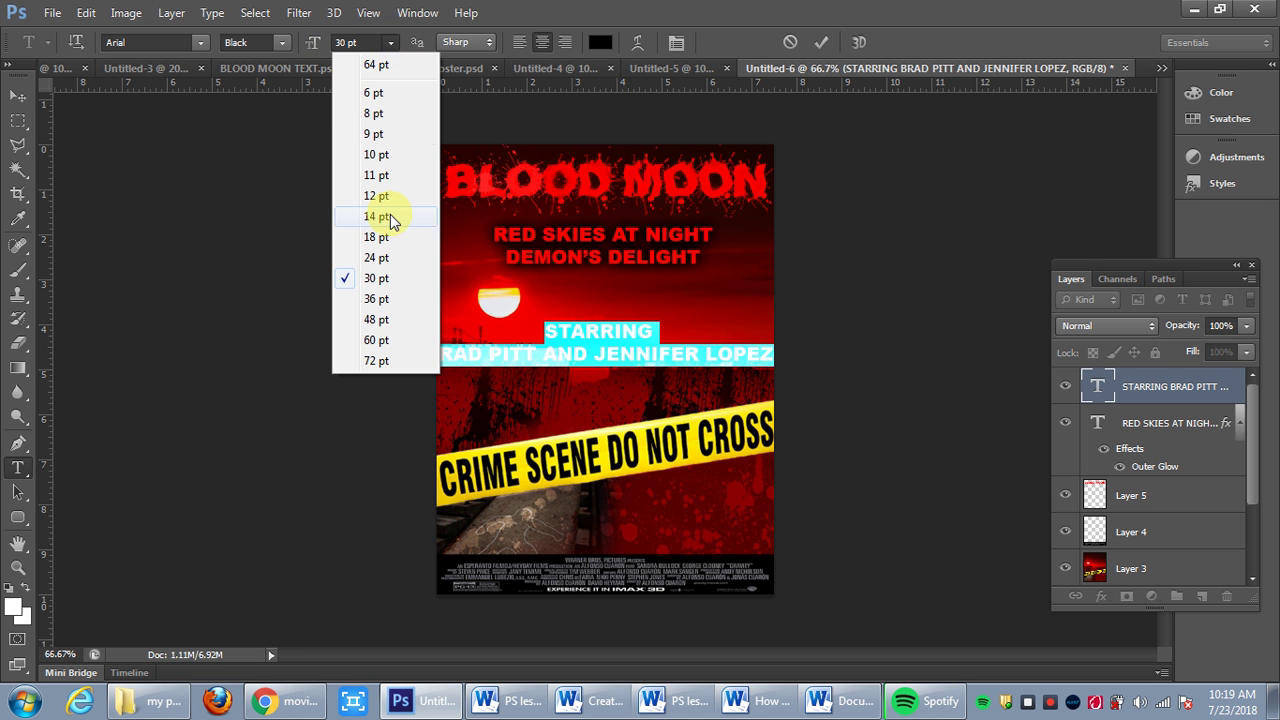
{"action": "left_click", "coordinate": [389, 258]}
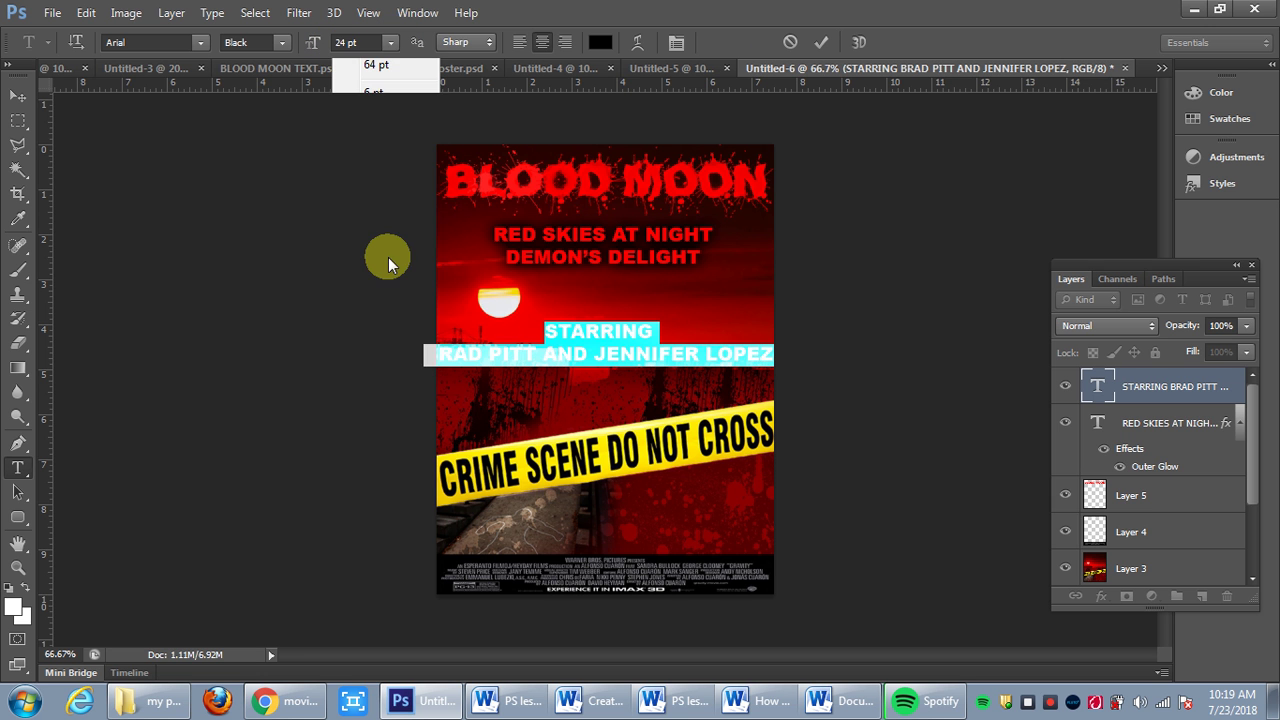
{"action": "left_click", "coordinate": [20, 100]}
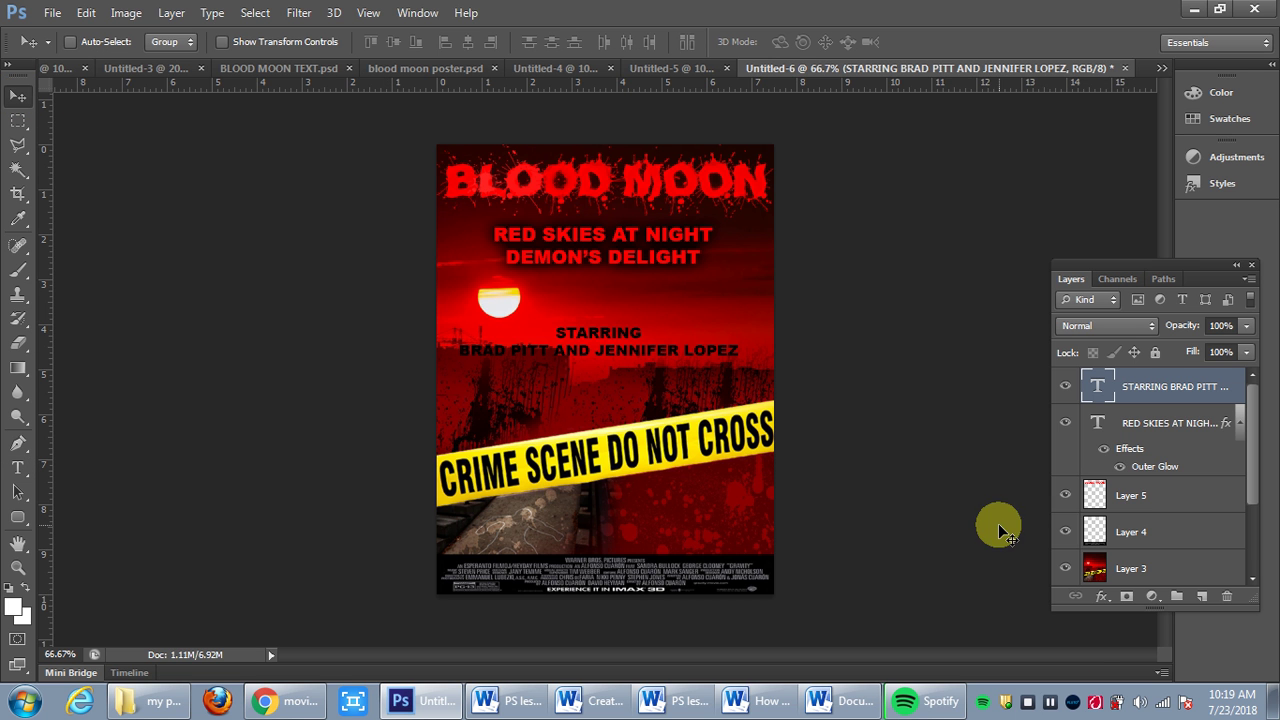
Add an outer glow to the "STARRING" text layer with Normal blend mode and pure red color (ff0000)
{"action": "left_click", "coordinate": [1102, 596]}
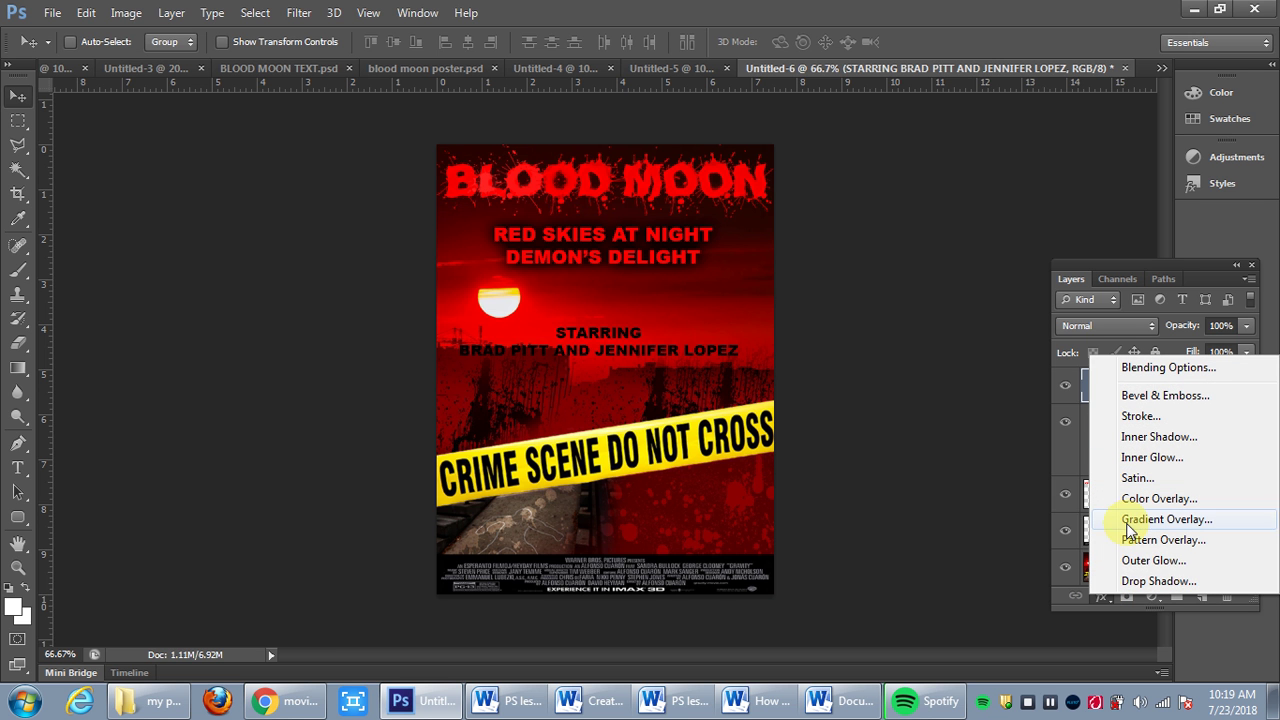
{"action": "left_click", "coordinate": [1137, 563]}
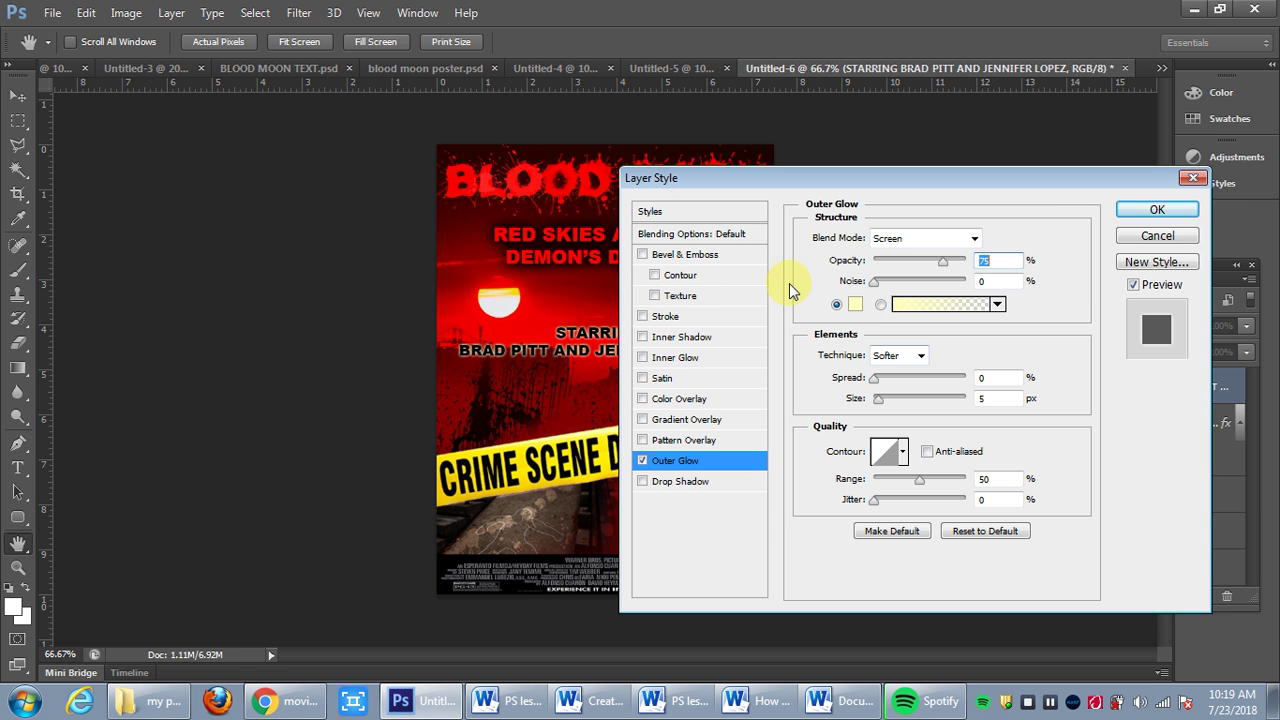
{"action": "left_click", "coordinate": [930, 240]}
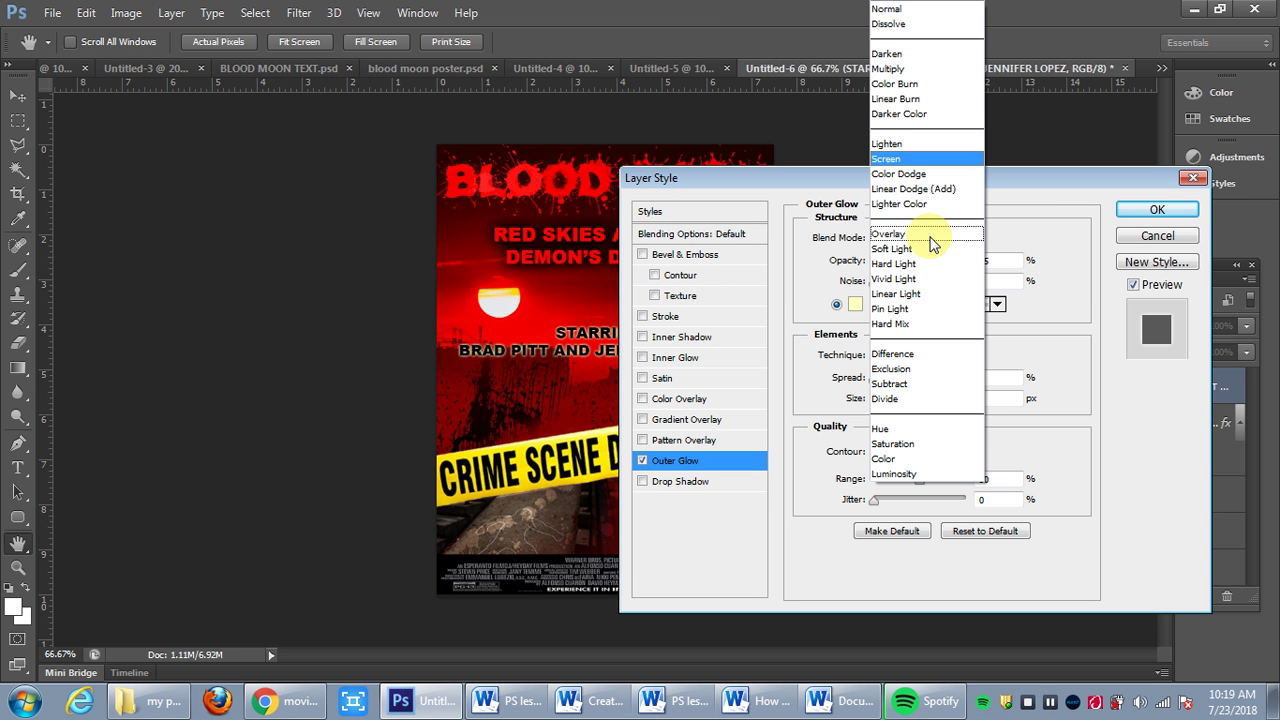
{"action": "left_click", "coordinate": [890, 9]}
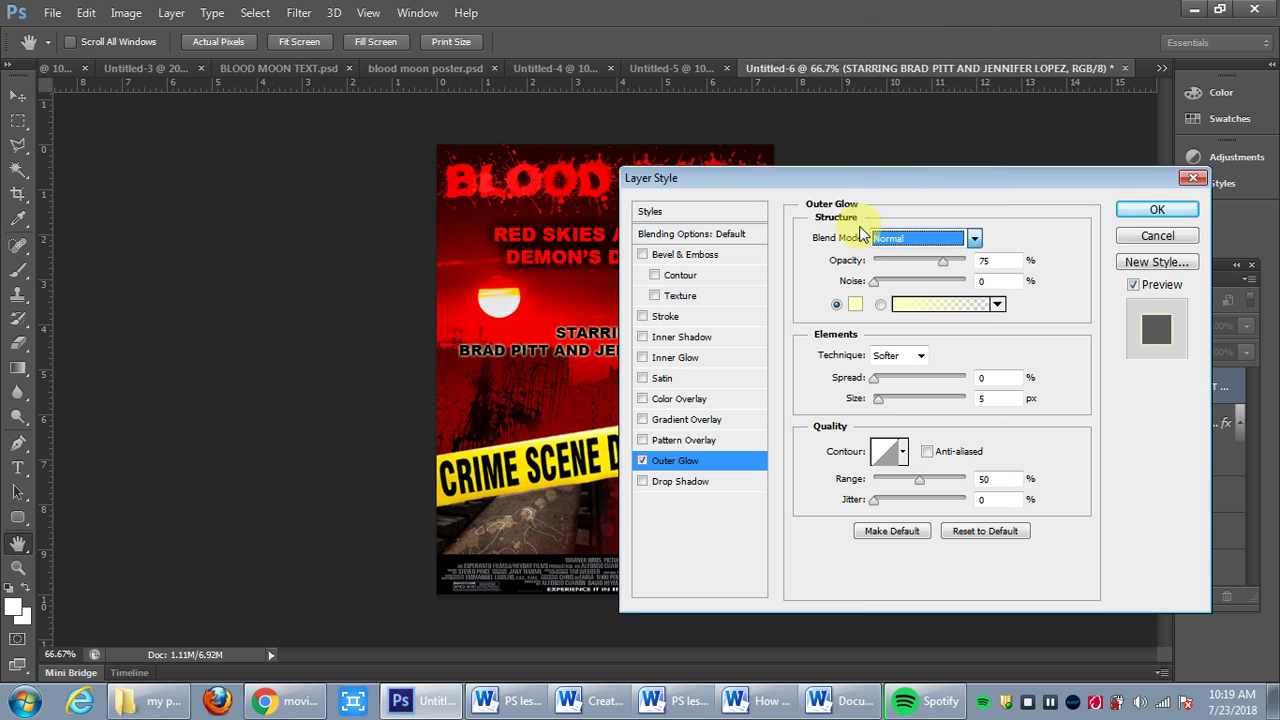
{"action": "left_click", "coordinate": [856, 306]}
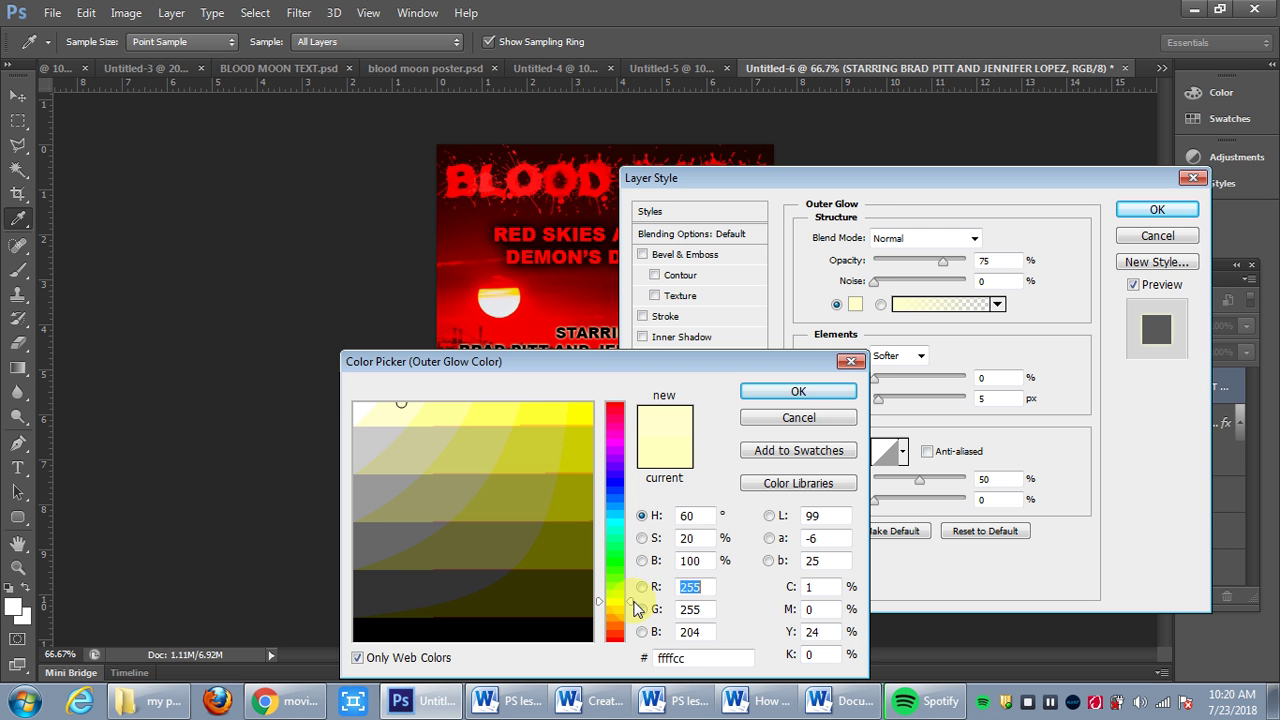
{"action": "mouse_move", "coordinate": [623, 606]}
{"action": "left_mouse_down"}
{"action": "mouse_move", "coordinate": [633, 410]}
{"action": "mouse_move", "coordinate": [614, 401]}
{"action": "left_mouse_up"}
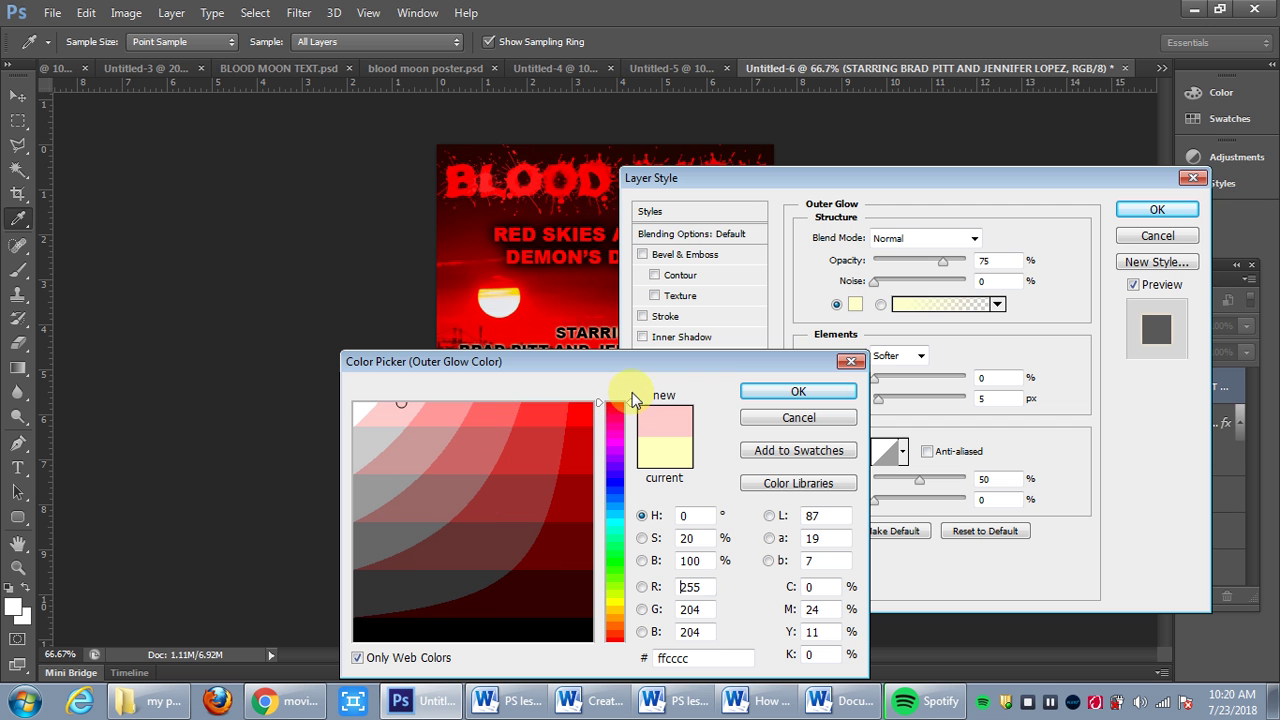
{"action": "left_click", "coordinate": [584, 412]}
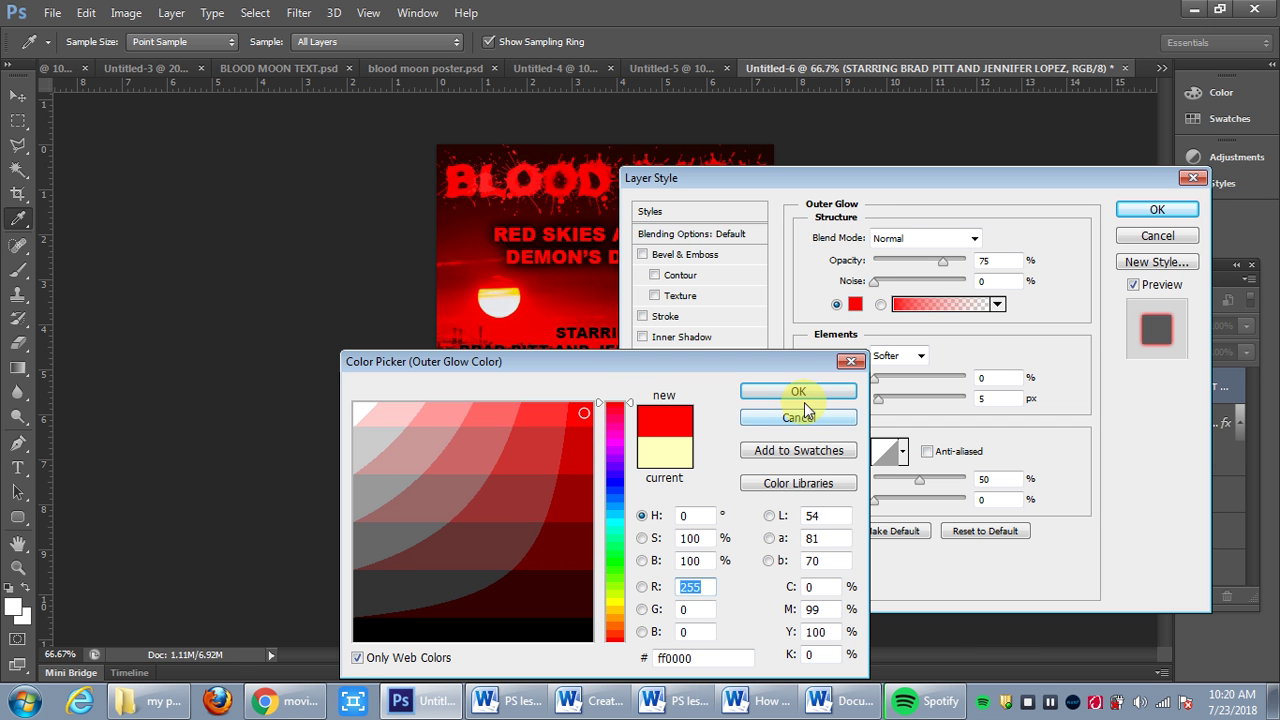
{"action": "left_click", "coordinate": [806, 393]}
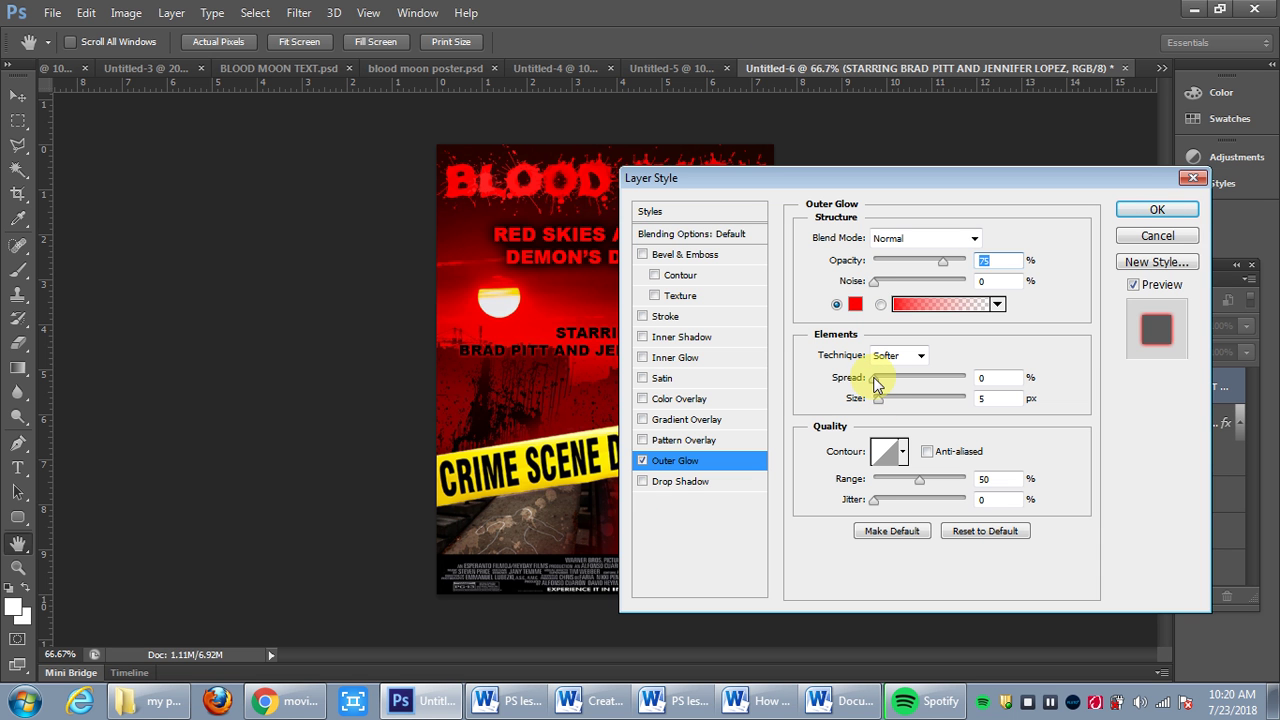
Set the red outer glow's spread to 7% and its size to 35 px, and apply the layer style
{"action": "left_click", "coordinate": [877, 379]}
{"action": "left_click_drag", "start_coordinate": [880, 379], "coordinate": [889, 405]}
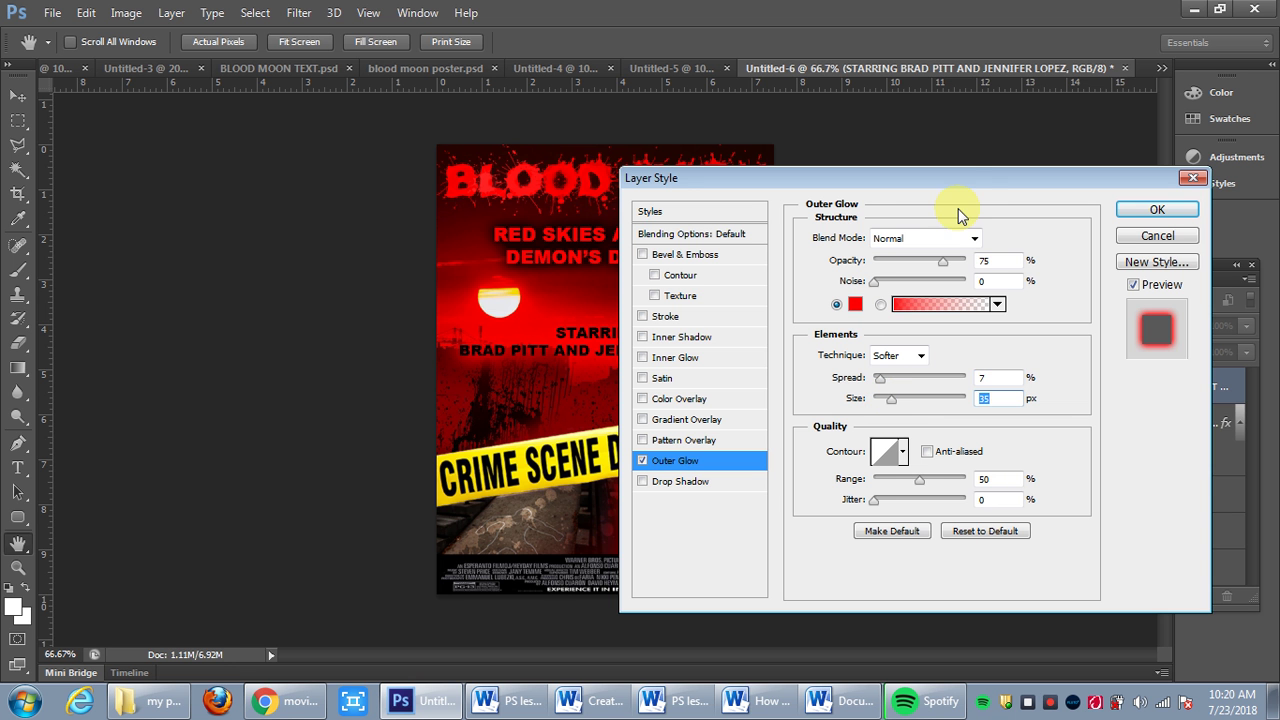
{"action": "left_click_drag", "start_coordinate": [963, 184], "coordinate": [961, 247]}
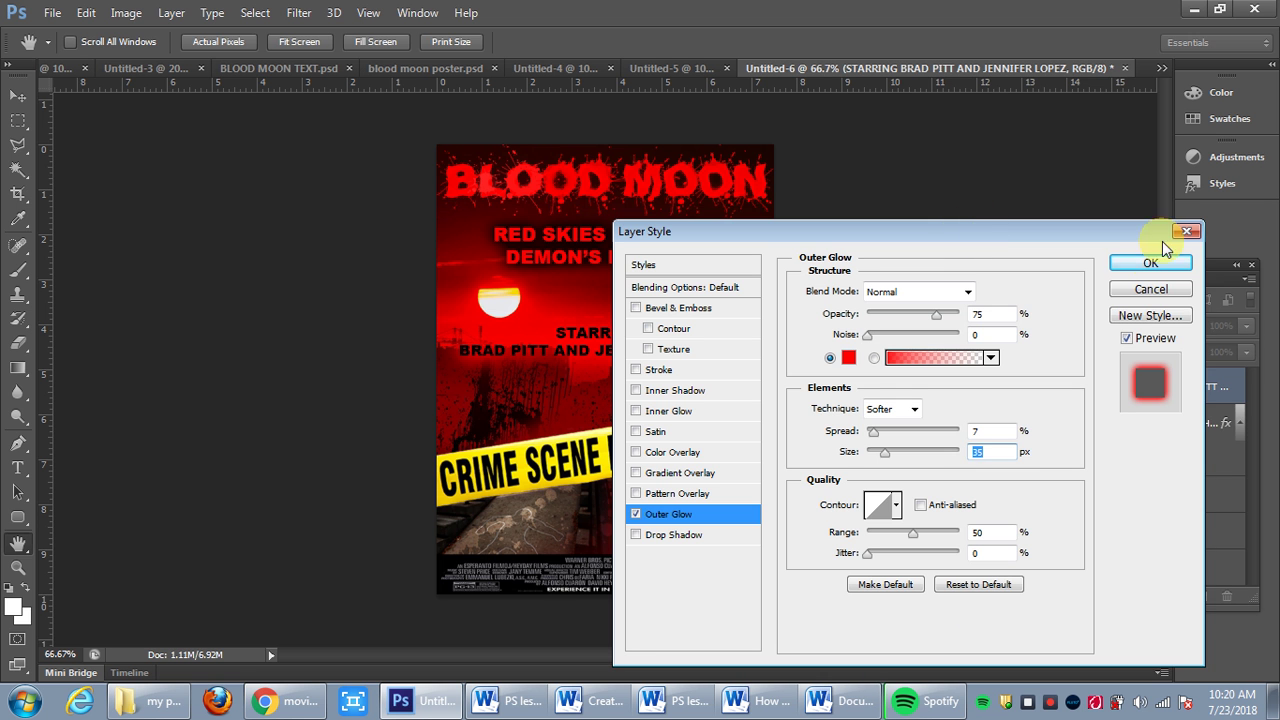
{"action": "left_click", "coordinate": [1152, 264]}
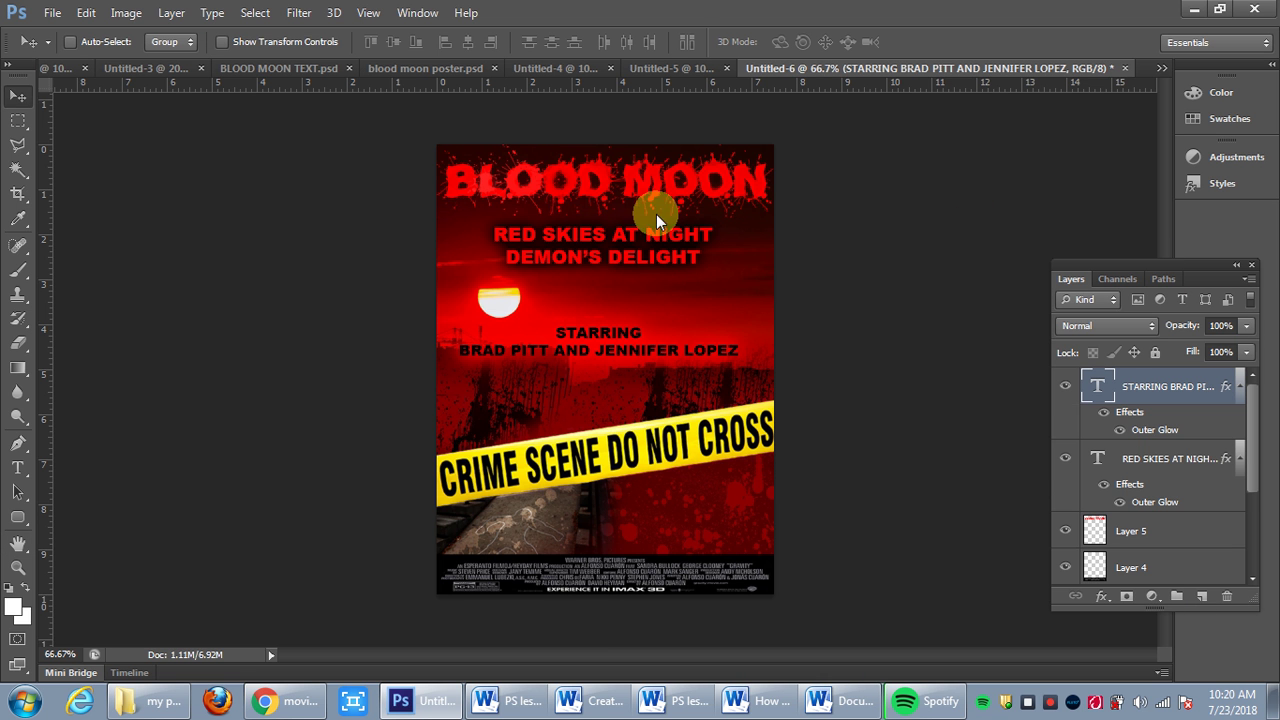